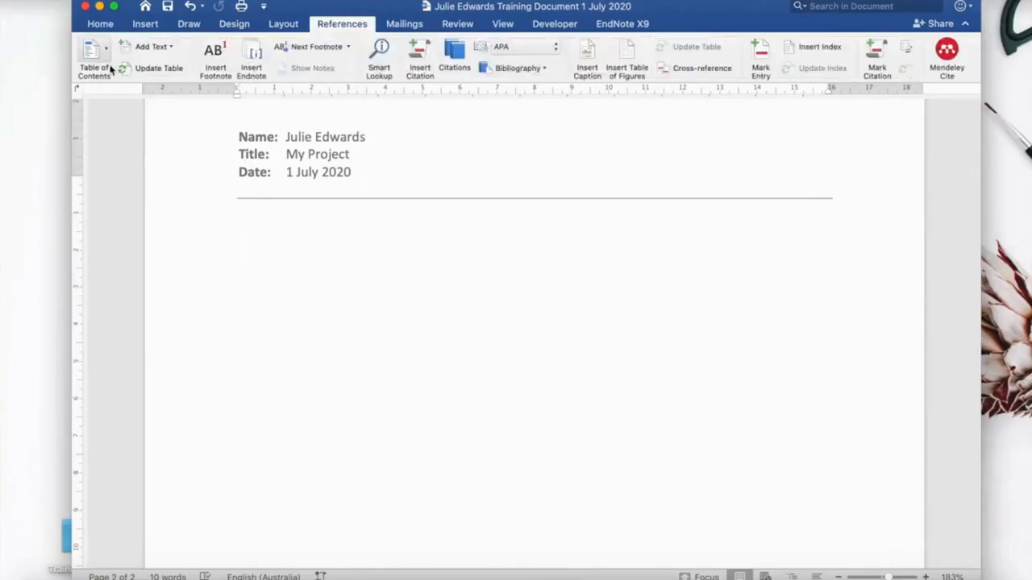
Insert an automatic table of contents below the document header.
{"action": "left_click", "coordinate": [105, 60]}
{"action": "left_click", "coordinate": [129, 113]}
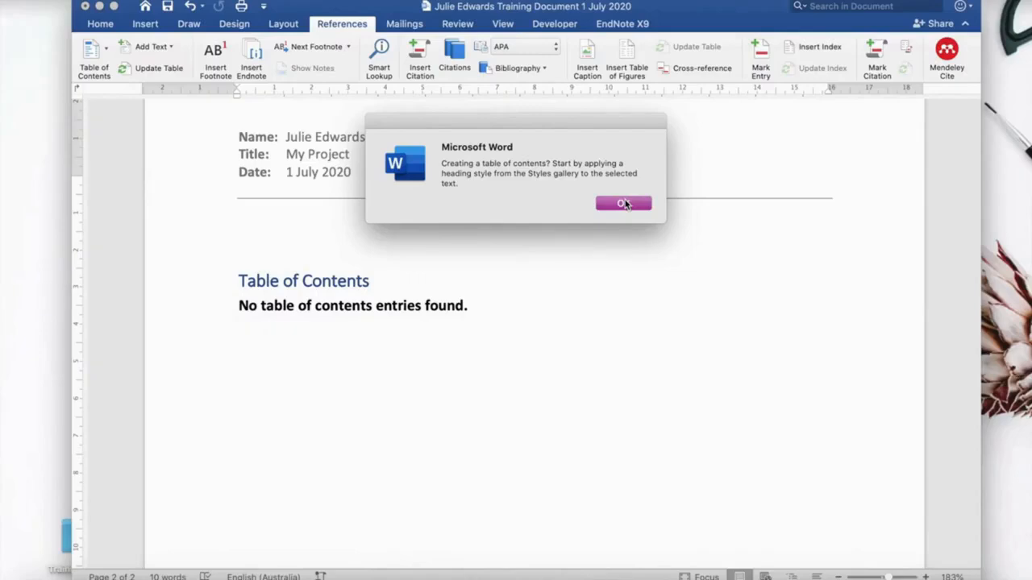
{"action": "left_click", "coordinate": [625, 203]}
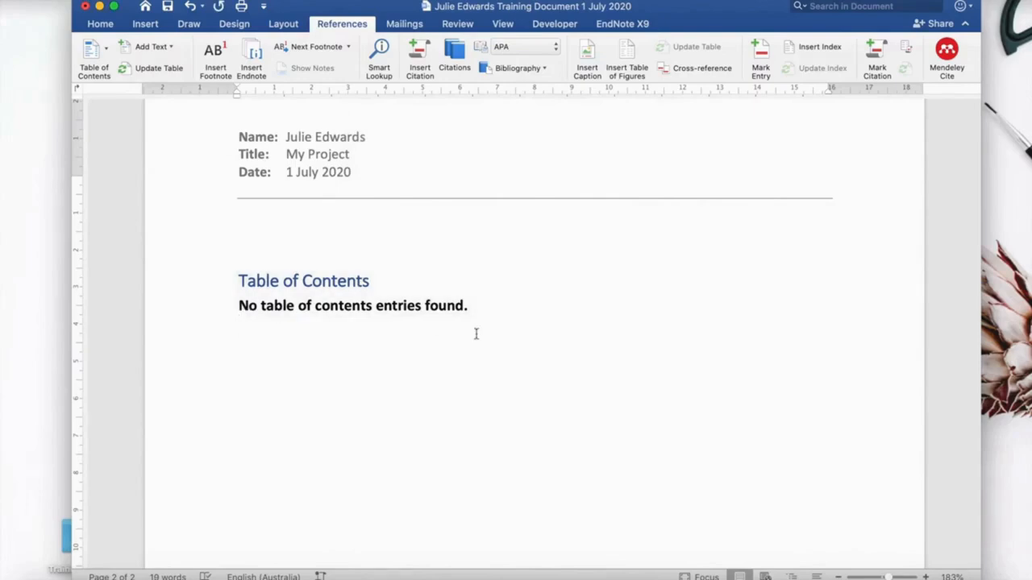
Add a new line after the table of contents and insert a page break.
{"action": "key", "text": "Return"}
{"action": "left_click", "coordinate": [147, 24]}
{"action": "left_click", "coordinate": [94, 52]}
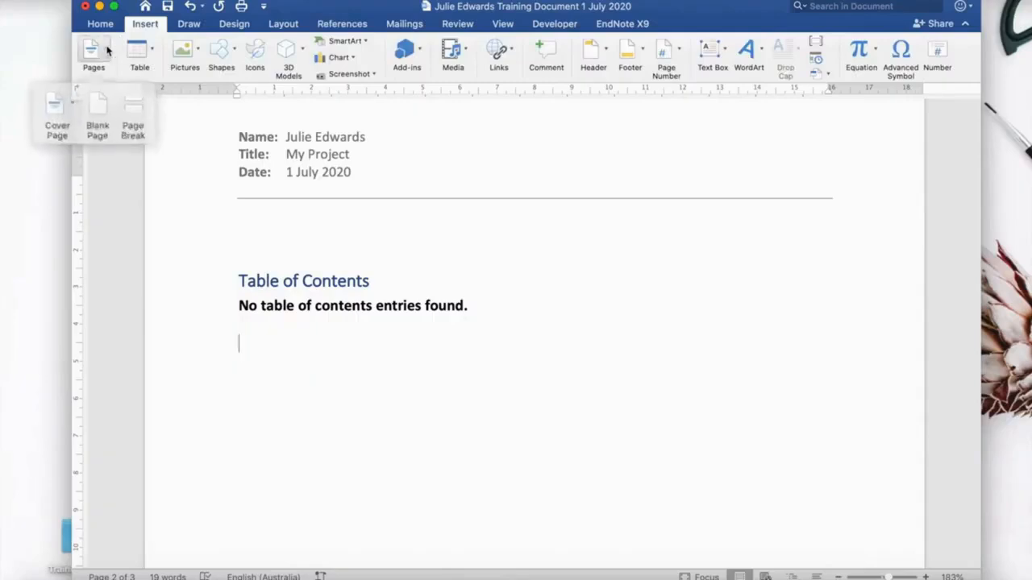
{"action": "left_click", "coordinate": [123, 101]}
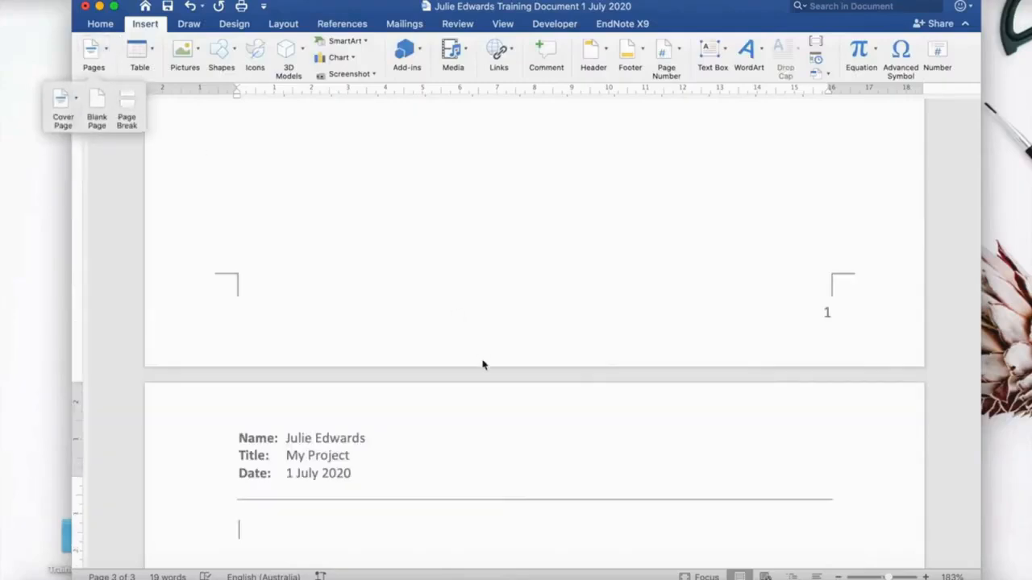
Type Introduction at the top of the new page, style it as Heading 1, and start a new line.
{"action": "scroll", "coordinate": [482, 366], "scroll_direction": "down", "scroll_amount": 3}
{"action": "scroll", "coordinate": [482, 366], "scroll_direction": "down", "scroll_amount": 3}
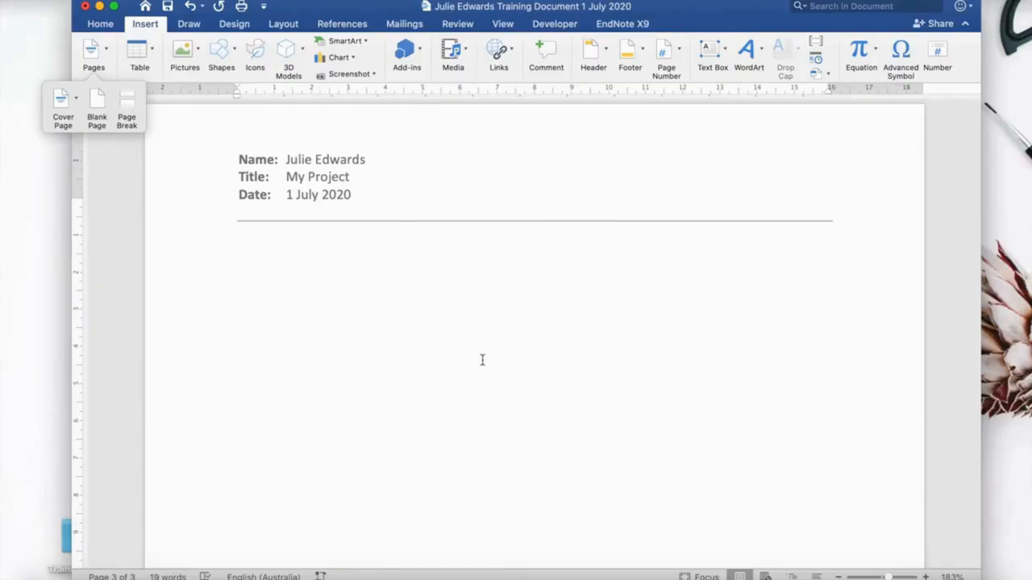
{"action": "left_click", "coordinate": [242, 265]}
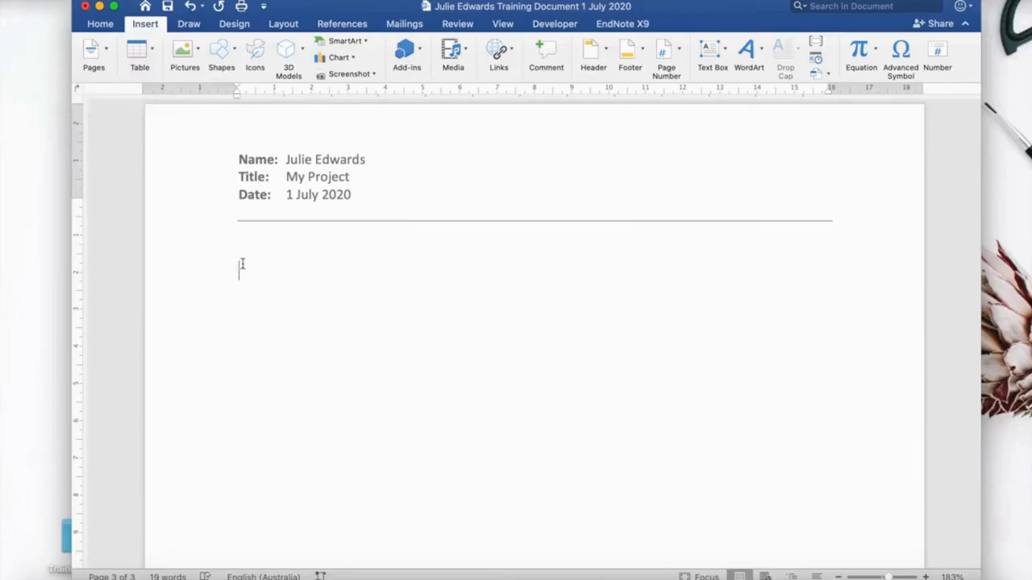
{"action": "type", "text": "Intr"}
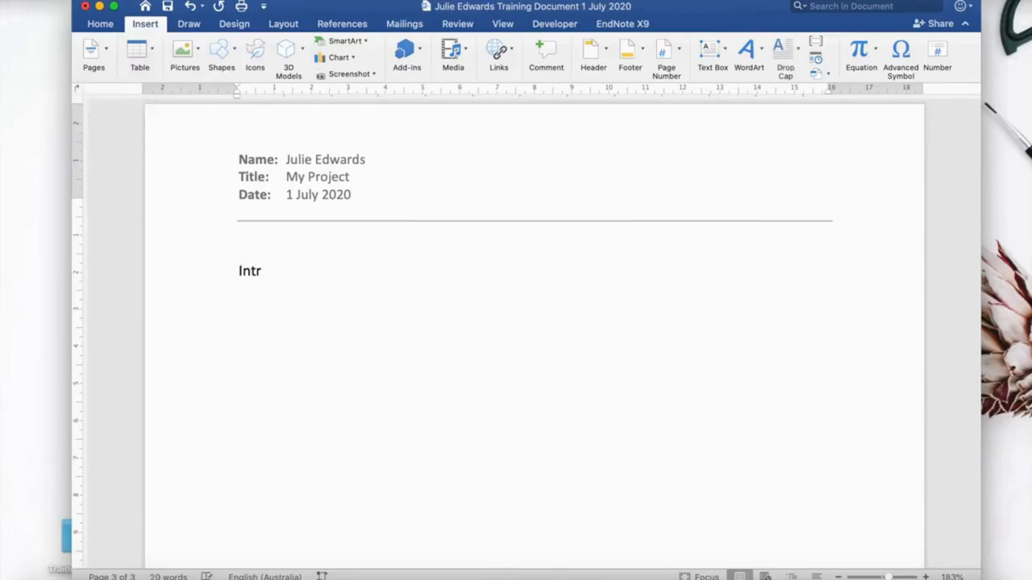
{"action": "type", "text": "oduction"}
{"action": "left_click", "coordinate": [101, 25]}
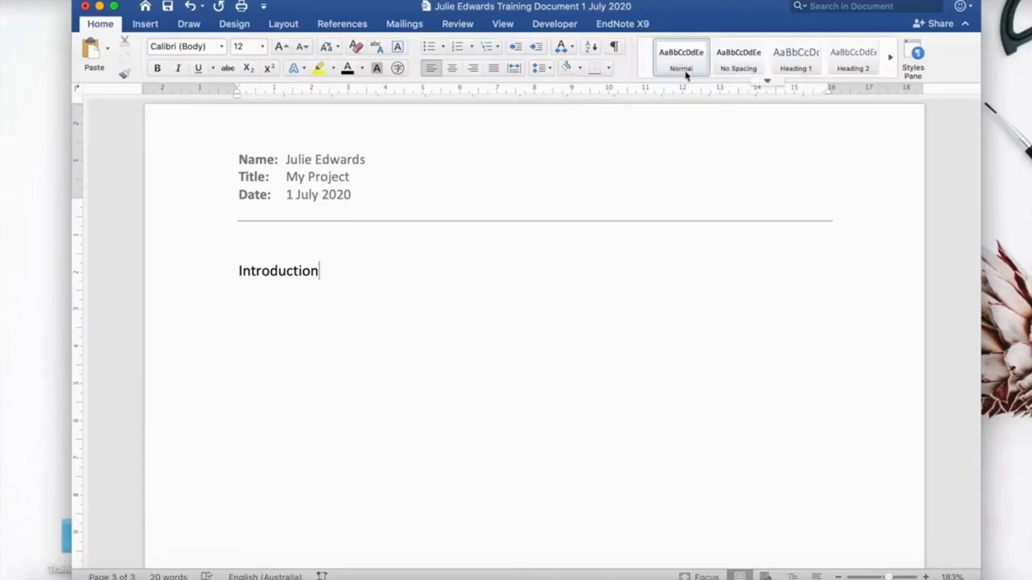
{"action": "left_click", "coordinate": [798, 71]}
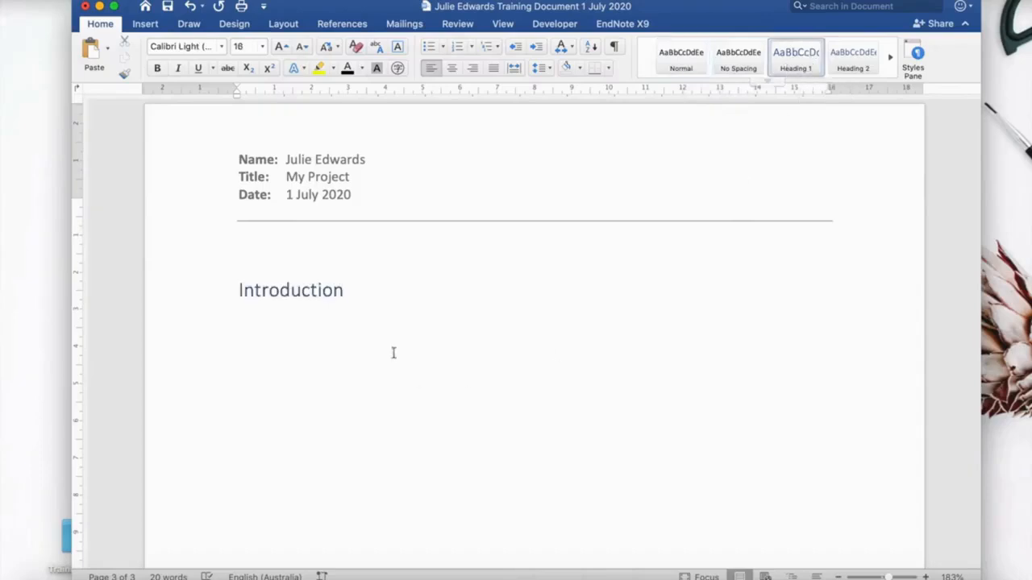
{"action": "key", "text": "Return"}
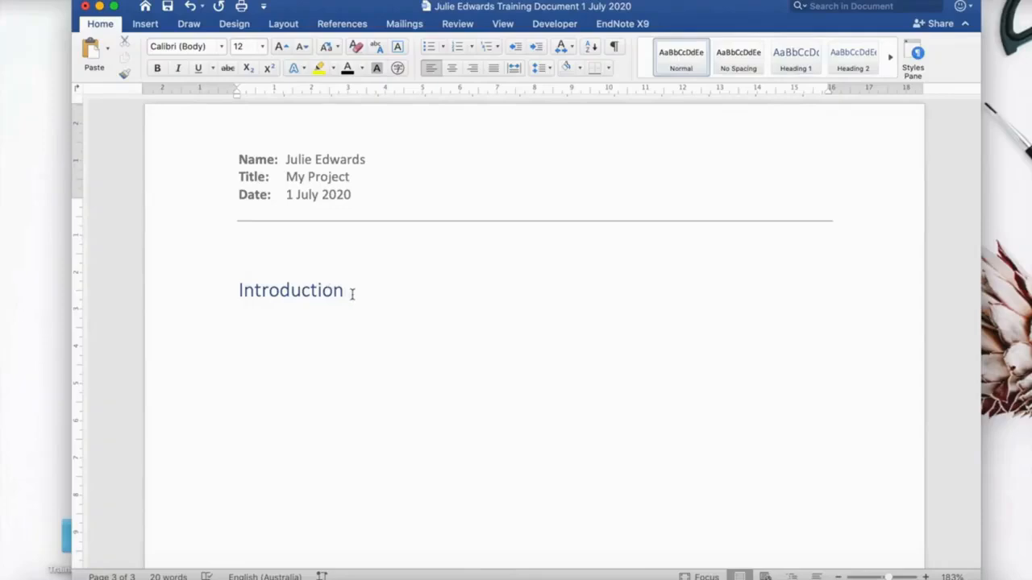
Update the entire table of contents.
{"action": "scroll", "coordinate": [352, 293], "scroll_direction": "up", "scroll_amount": 10}
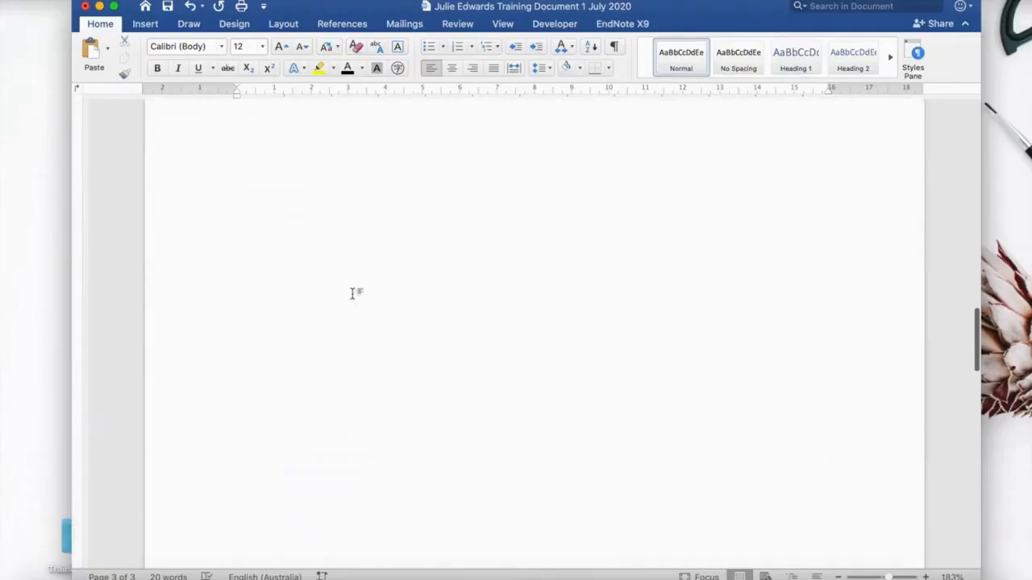
{"action": "scroll", "coordinate": [352, 293], "scroll_direction": "up", "scroll_amount": 3}
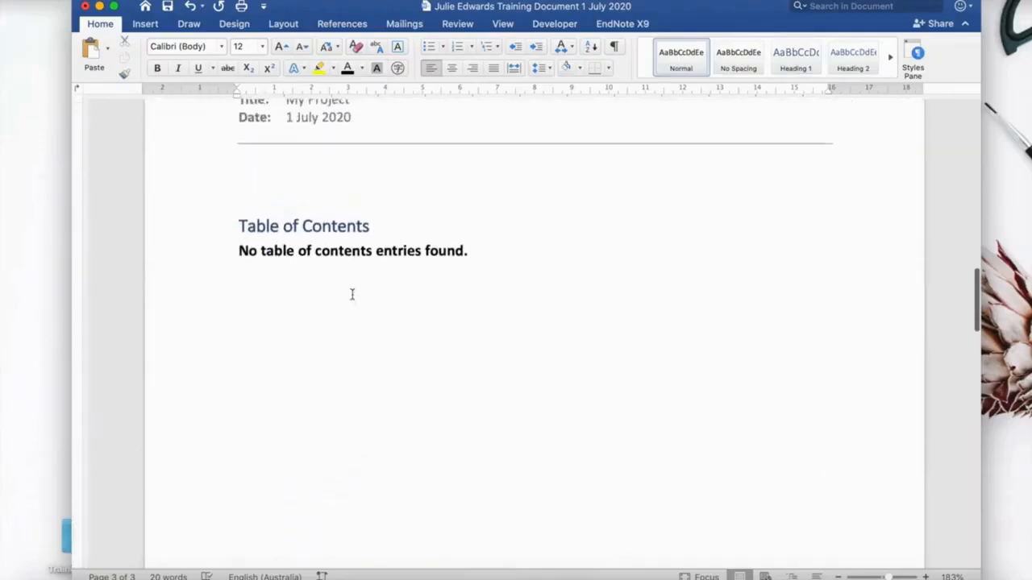
{"action": "left_click", "coordinate": [323, 229]}
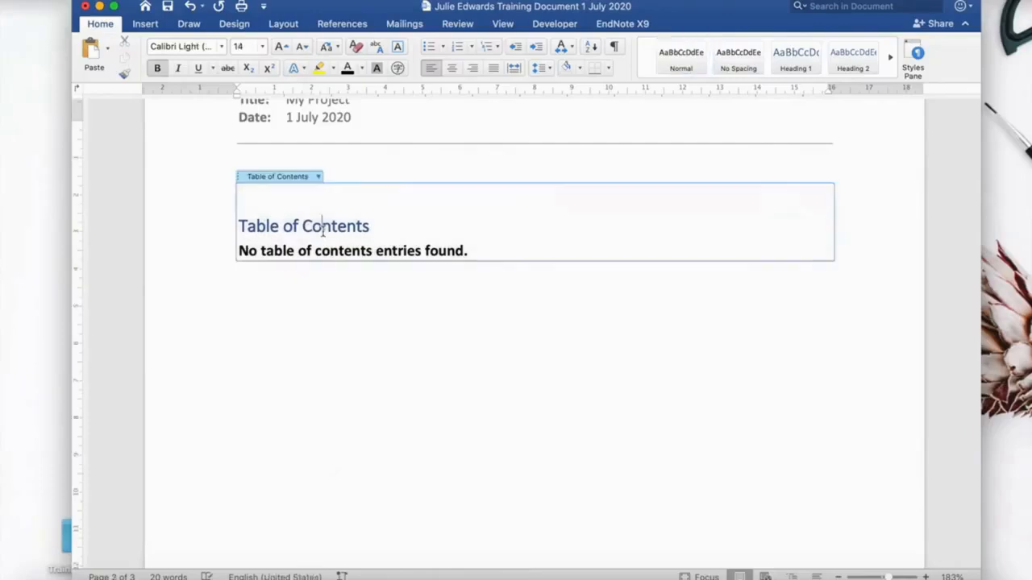
{"action": "left_click", "coordinate": [318, 178]}
{"action": "left_click", "coordinate": [340, 192]}
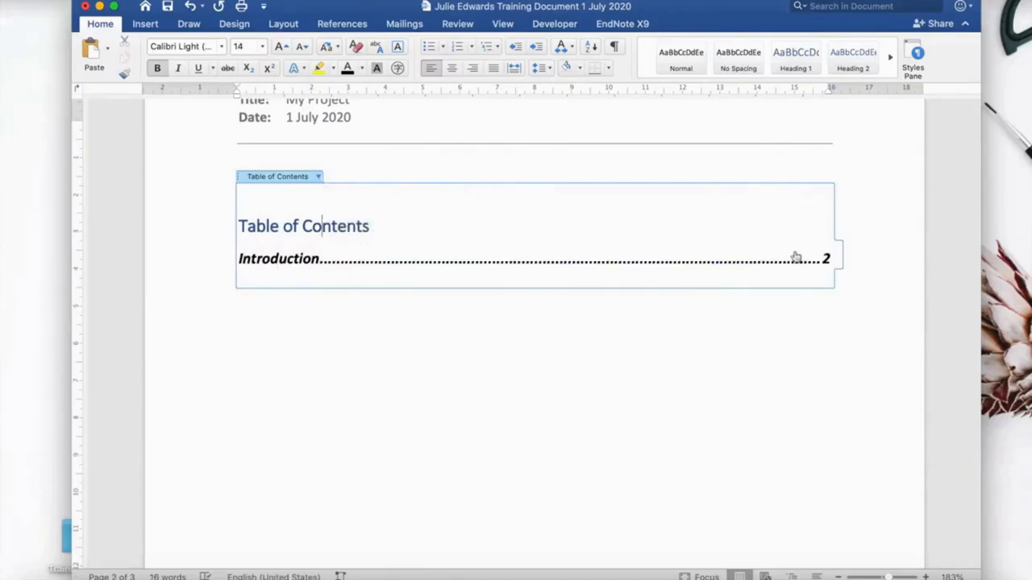
Paste the introduction paragraph below the Introduction heading.
{"action": "scroll", "coordinate": [598, 370], "scroll_direction": "down", "scroll_amount": 10}
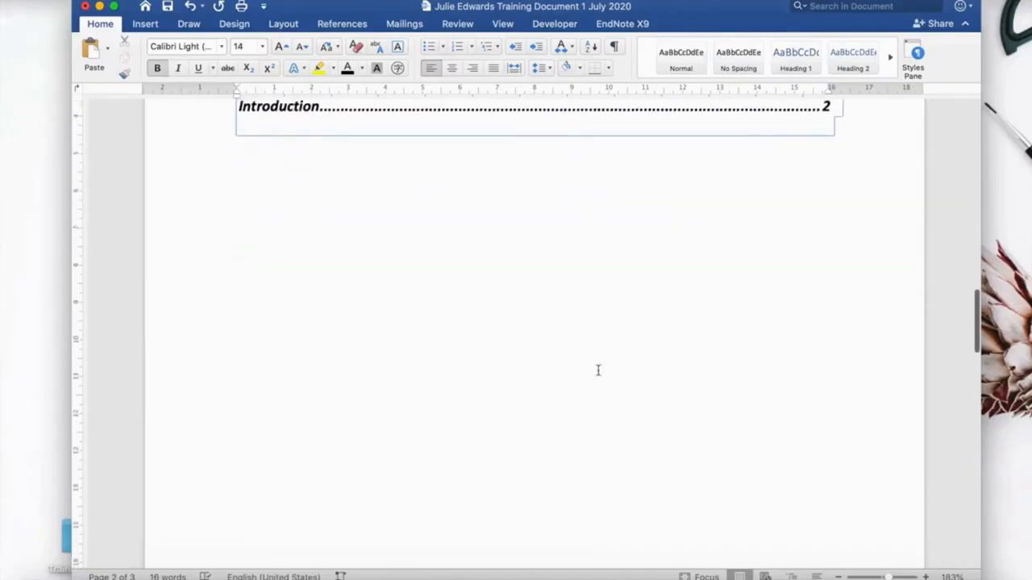
{"action": "scroll", "coordinate": [598, 370], "scroll_direction": "down", "scroll_amount": 5}
{"action": "scroll", "coordinate": [598, 370], "scroll_direction": "up", "scroll_amount": 12}
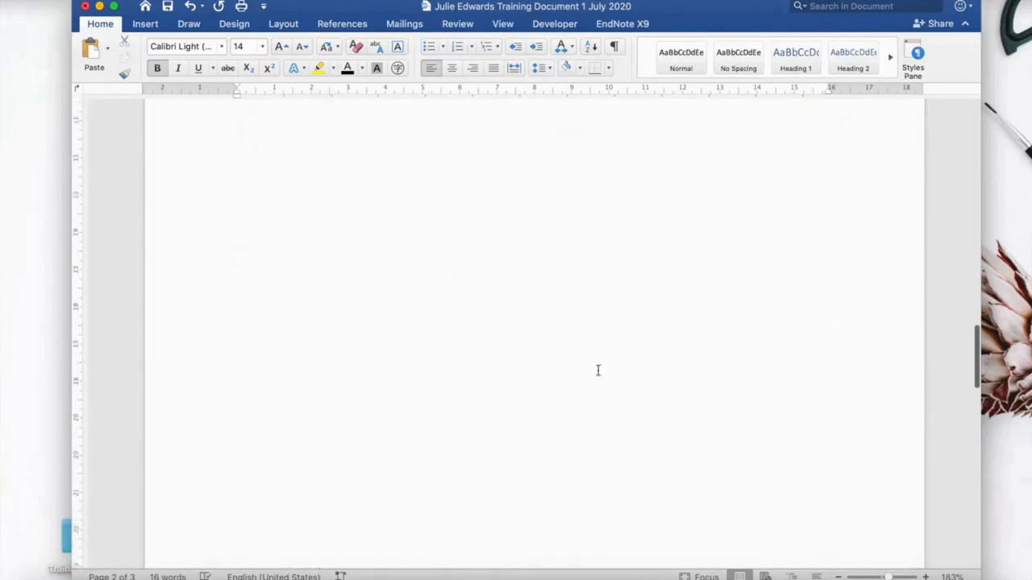
{"action": "scroll", "coordinate": [598, 370], "scroll_direction": "down", "scroll_amount": 10}
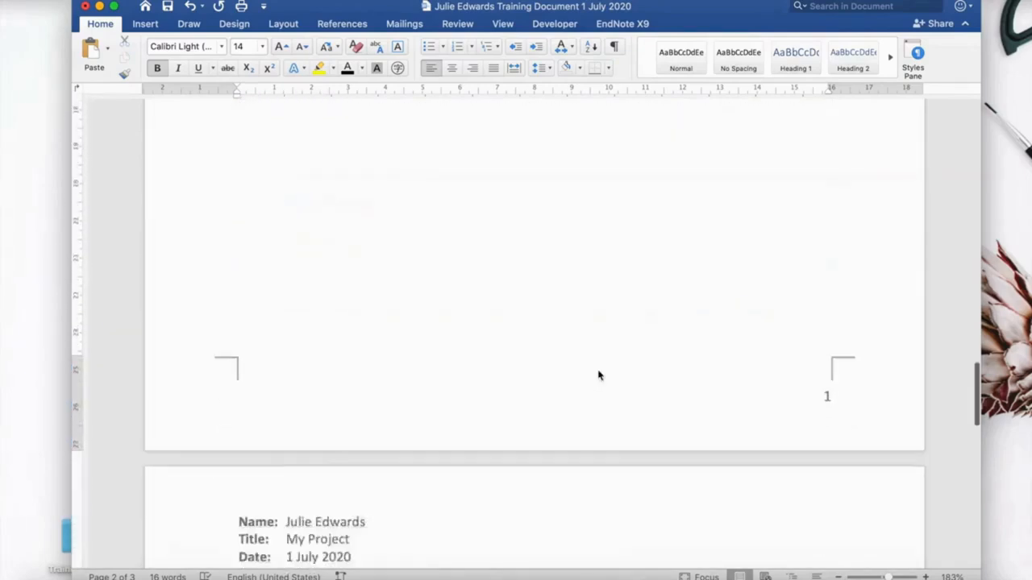
{"action": "scroll", "coordinate": [598, 372], "scroll_direction": "down", "scroll_amount": 4}
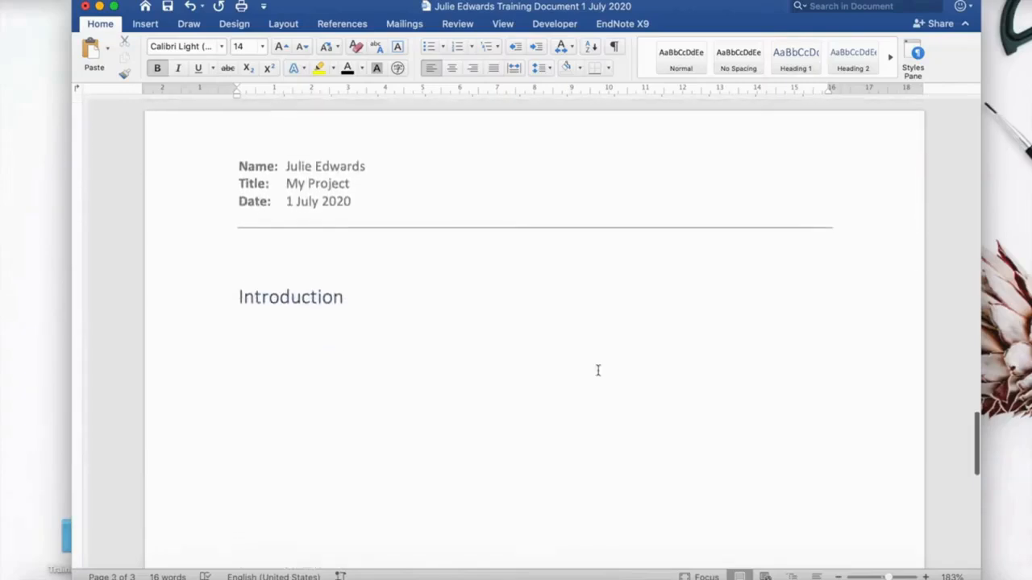
{"action": "left_click", "coordinate": [255, 323]}
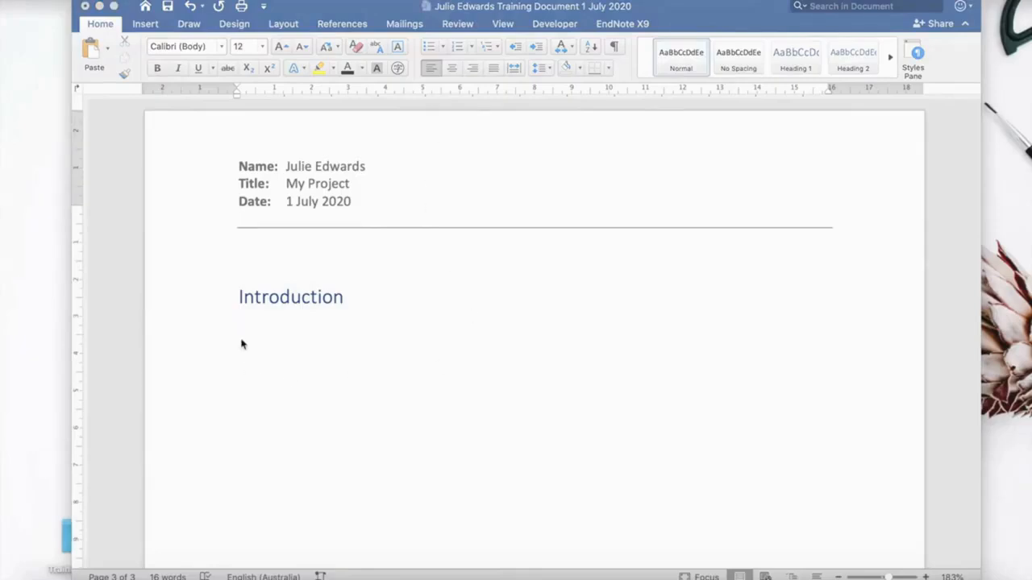
{"action": "type", "text": "Many people love to have animals as part of their family. Some of the most popular pets are cats and dogs. This report presents a few cats and dogs that belong to friends and family."}
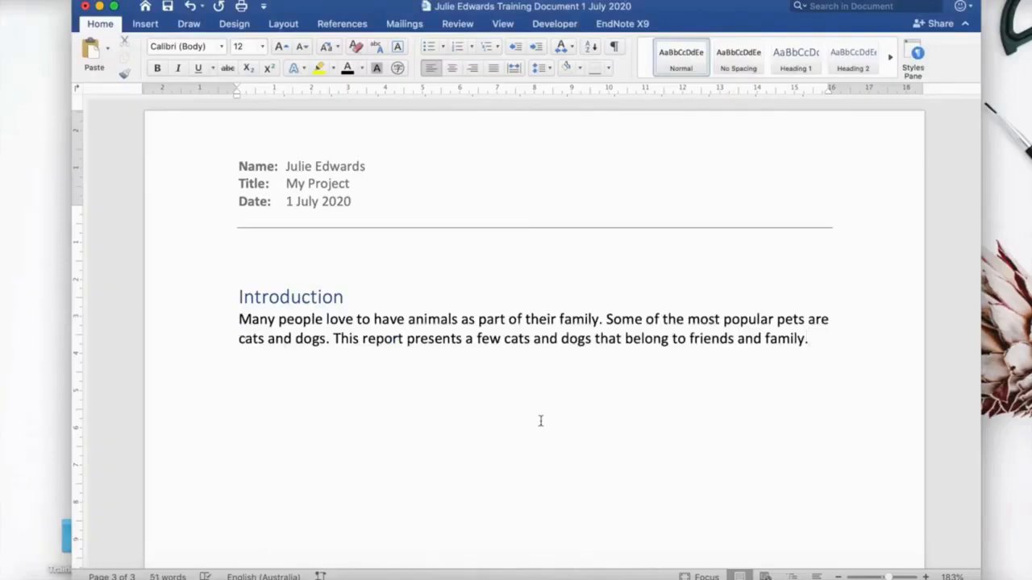
Add a Dogs heading after the introduction paragraph, style it as Heading 1, and start a new line.
{"action": "key", "text": "Return"}
{"action": "type", "text": "Dogs"}
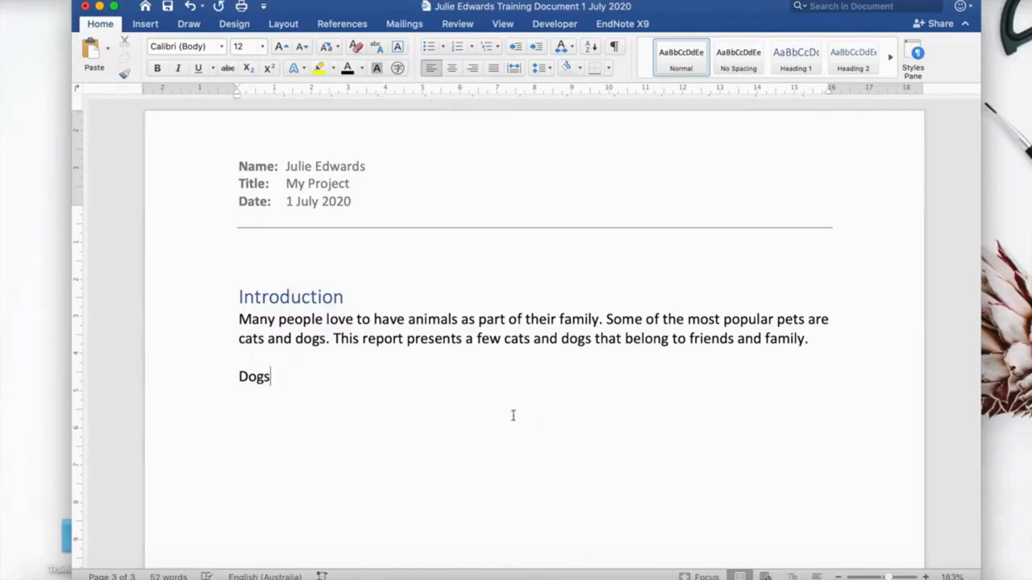
{"action": "left_click", "coordinate": [275, 378]}
{"action": "left_click_drag", "start_coordinate": [274, 378], "coordinate": [239, 380]}
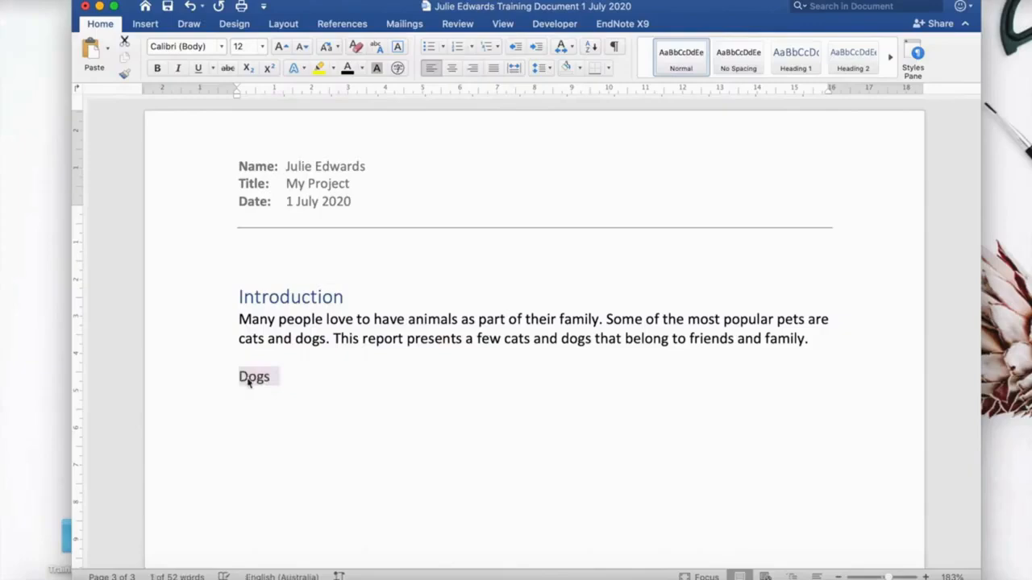
{"action": "left_click", "coordinate": [780, 58]}
{"action": "left_click", "coordinate": [294, 407]}
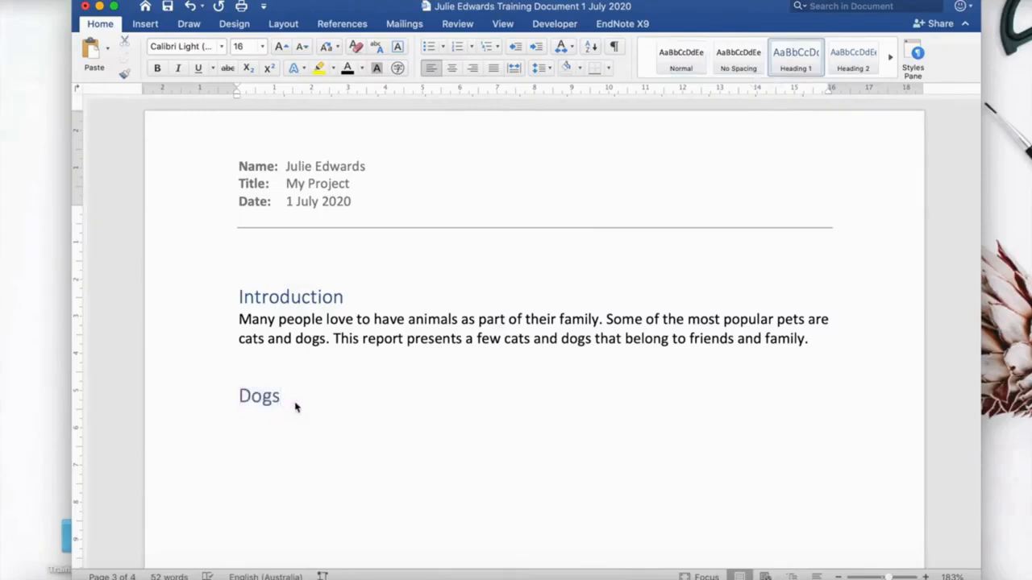
{"action": "key", "text": "Return"}
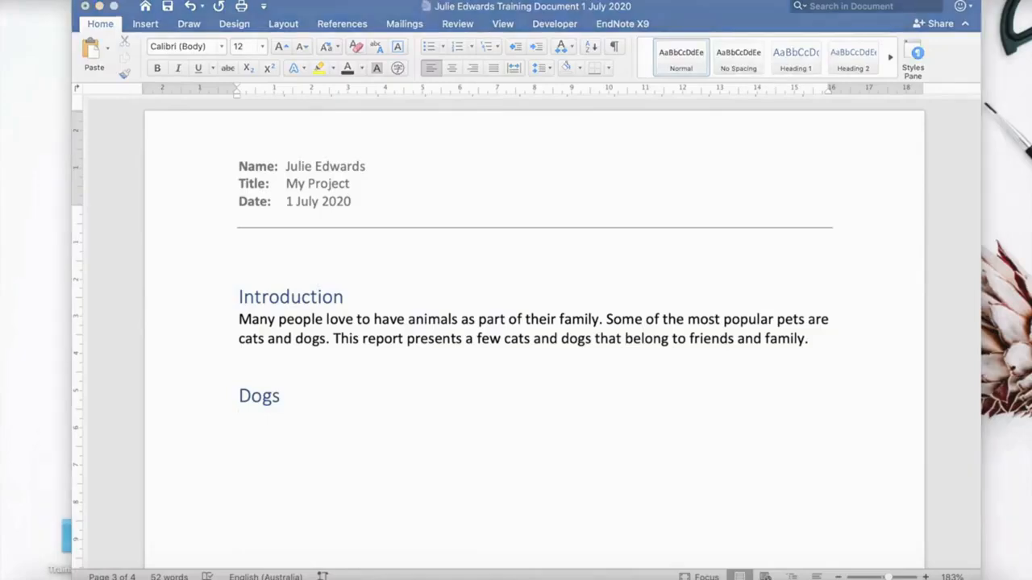
Paste the German Shepherd paragraph below the Dogs heading and add blank lines after it.
{"action": "left_click", "coordinate": [240, 420]}
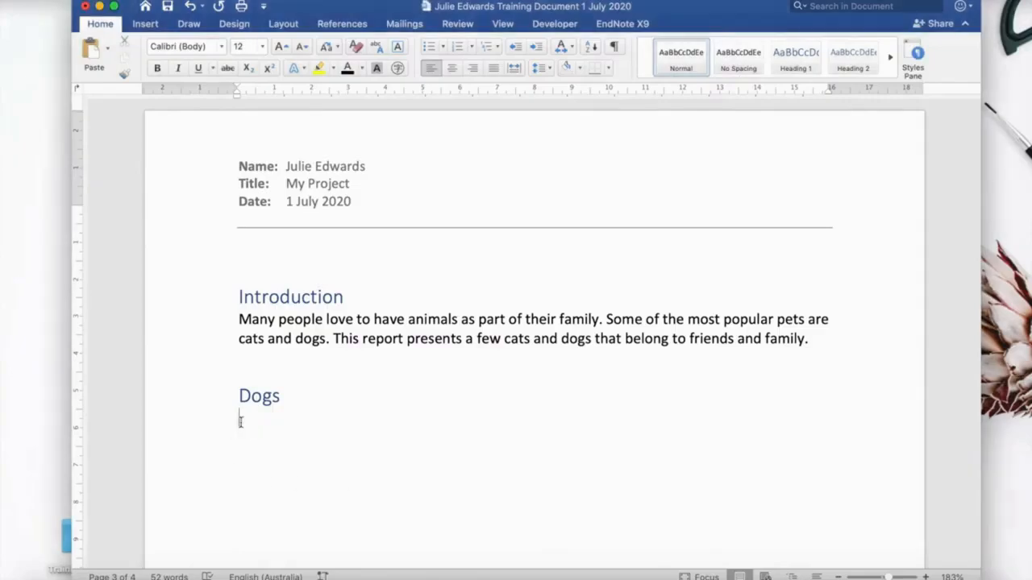
{"action": "type", "text": "The German Shepherd is a beautiful dog, and they are often seen accompanying police and military personnel."}
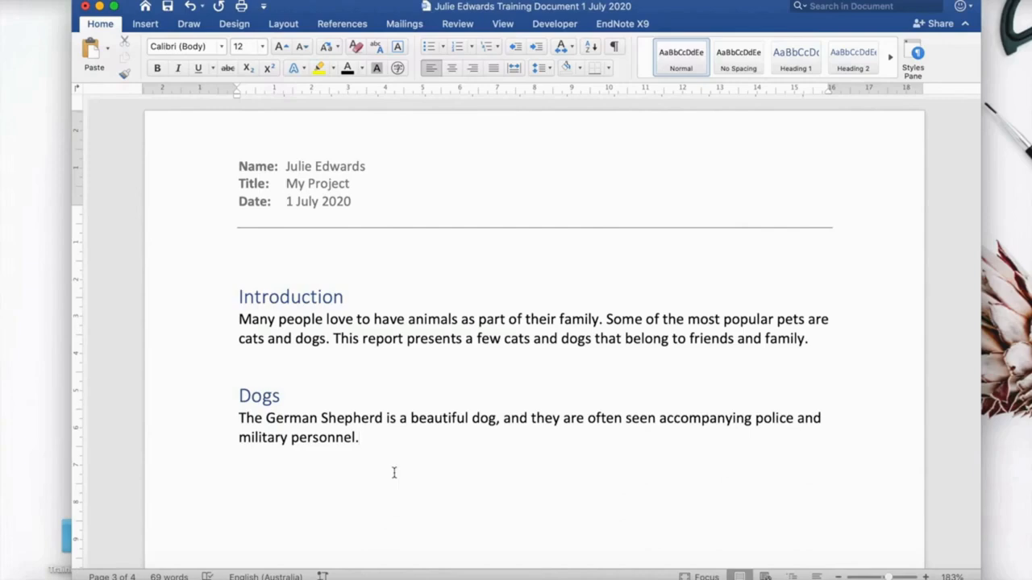
{"action": "key", "text": "Return"}
{"action": "key", "text": "Return"}
{"action": "scroll", "coordinate": [525, 329], "scroll_direction": "down", "scroll_amount": 2}
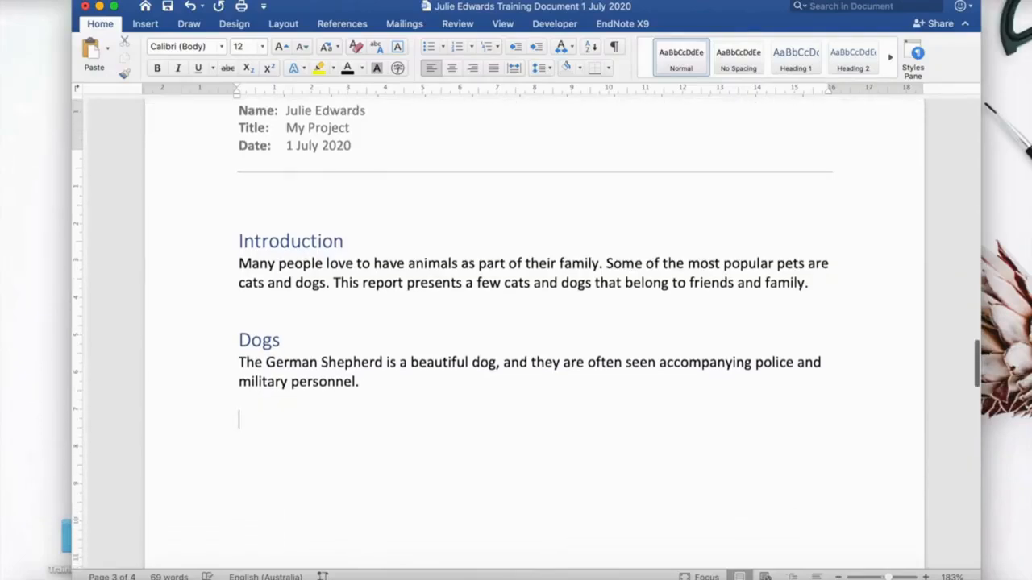
{"action": "scroll", "coordinate": [324, 439], "scroll_direction": "down", "scroll_amount": 2}
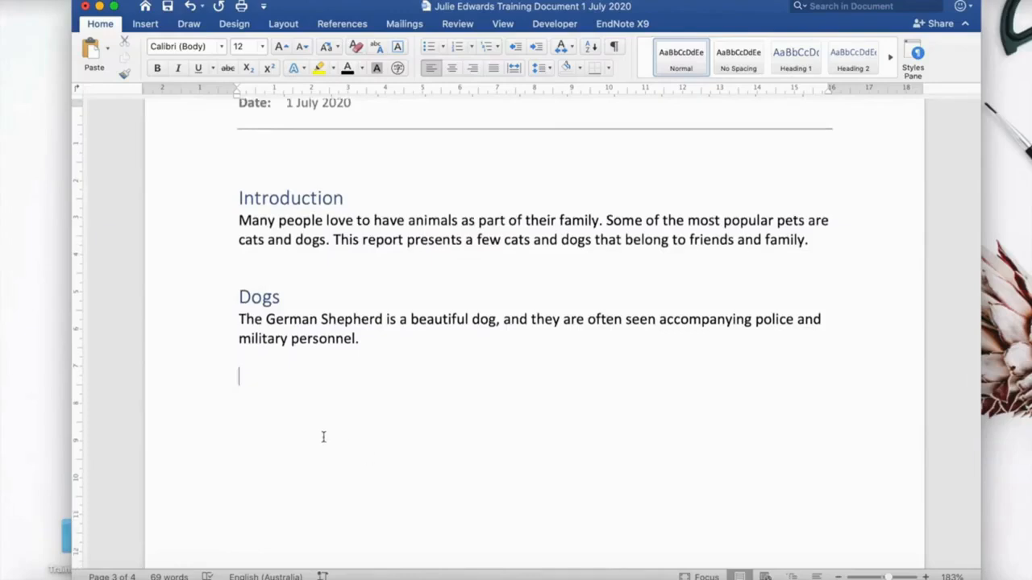
Insert a German Shepherd subheading between the Dogs heading and its paragraph, styled as Heading 2.
{"action": "left_click", "coordinate": [292, 301]}
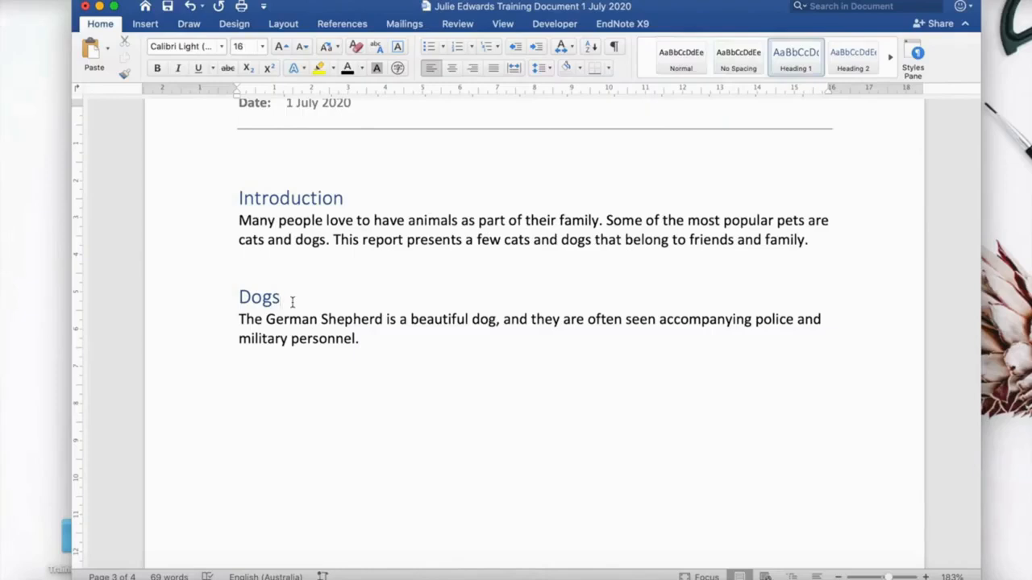
{"action": "key", "text": "Return"}
{"action": "key", "text": "Return"}
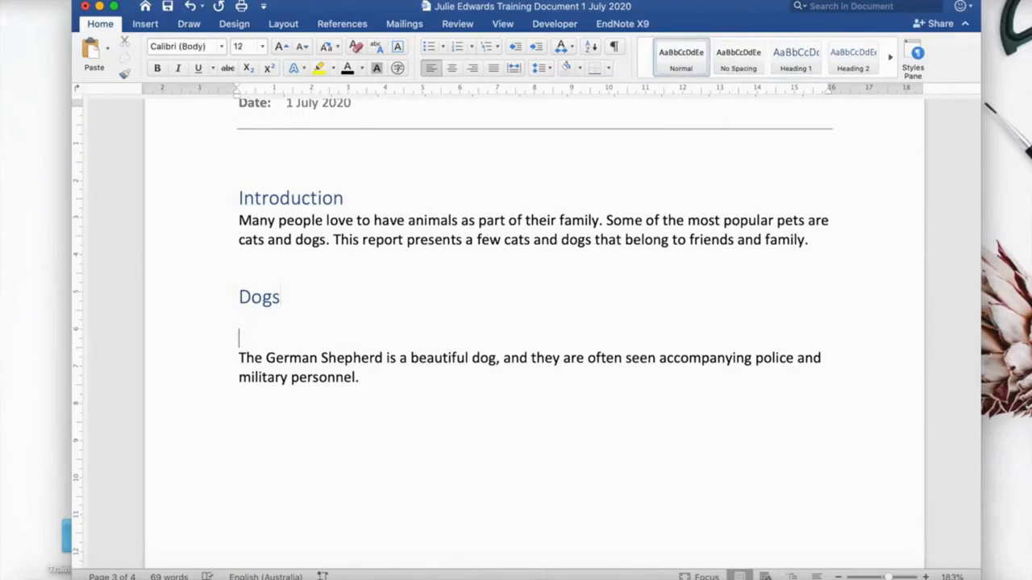
{"action": "type", "text": "Germ"}
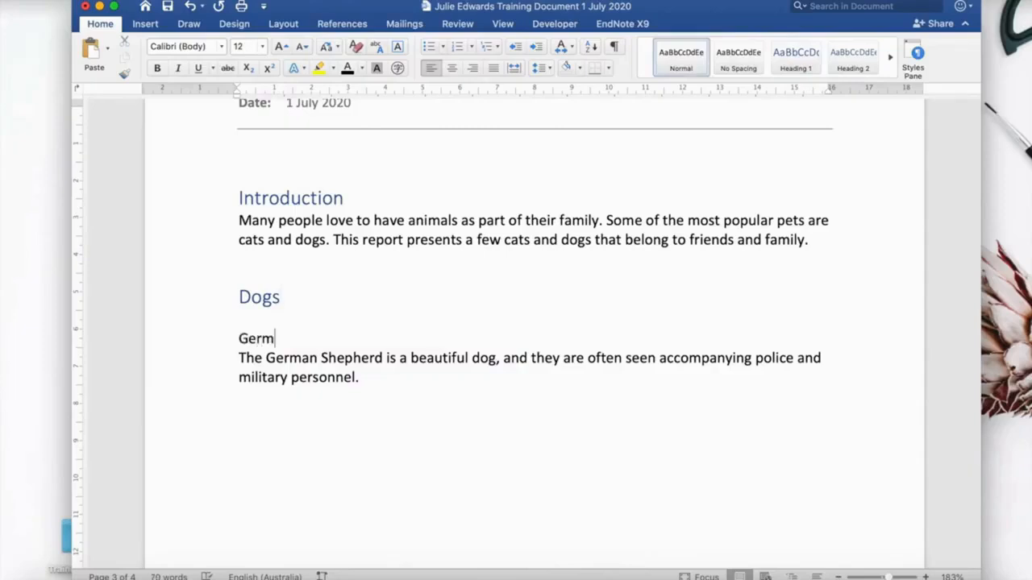
{"action": "type", "text": "an Shepherd"}
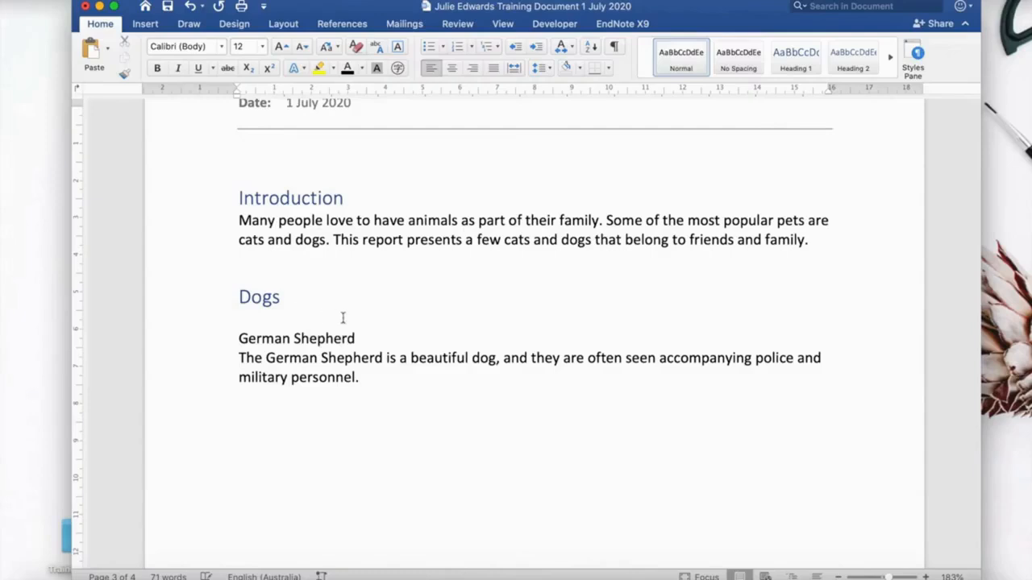
{"action": "left_click_drag", "start_coordinate": [364, 338], "coordinate": [253, 337]}
{"action": "left_click", "coordinate": [367, 337]}
{"action": "left_click", "coordinate": [850, 64]}
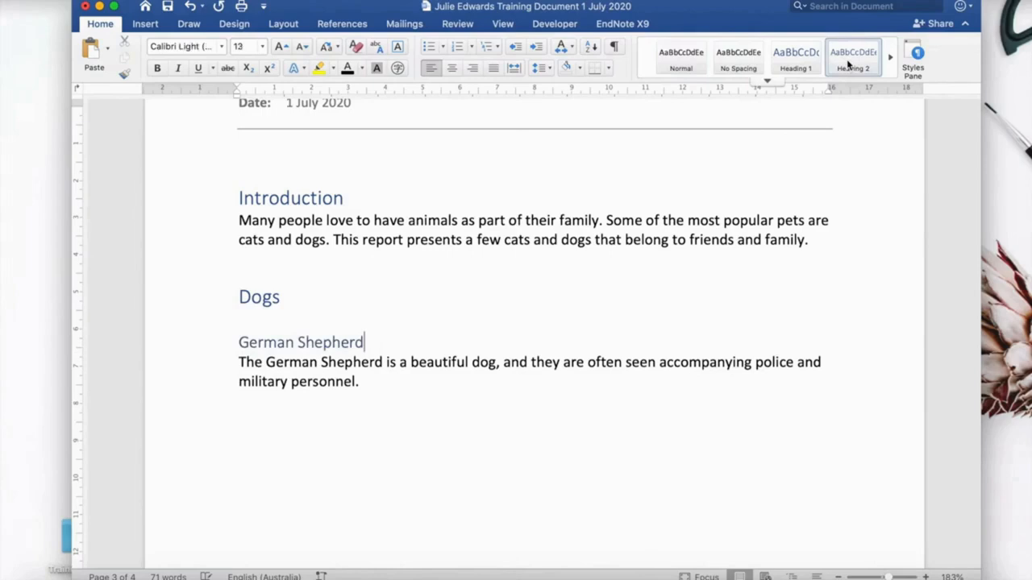
Start a new paragraph after the German Shepherd text and type Labrador.
{"action": "left_click", "coordinate": [371, 382]}
{"action": "key", "text": "Return"}
{"action": "key", "text": "Return"}
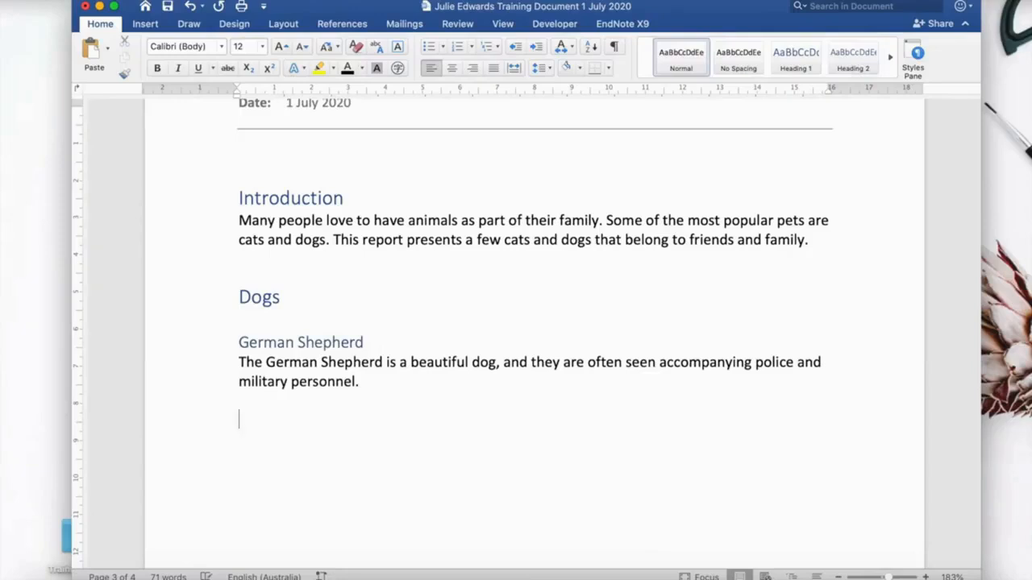
{"action": "type", "text": "Labrador"}
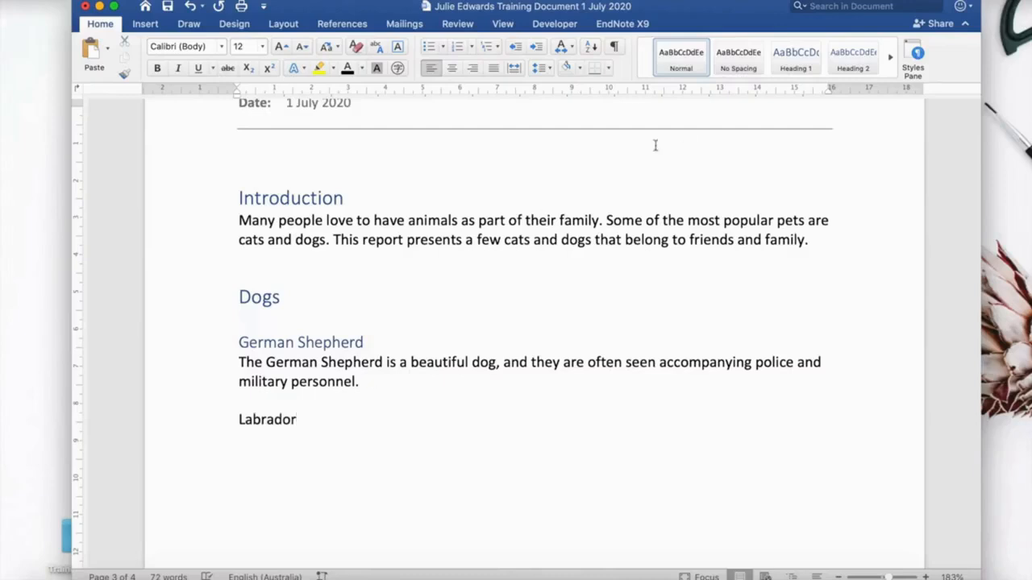
Style Labrador as Heading 2, start a new line, and paste the Labrador paragraph beneath it.
{"action": "left_click", "coordinate": [839, 58]}
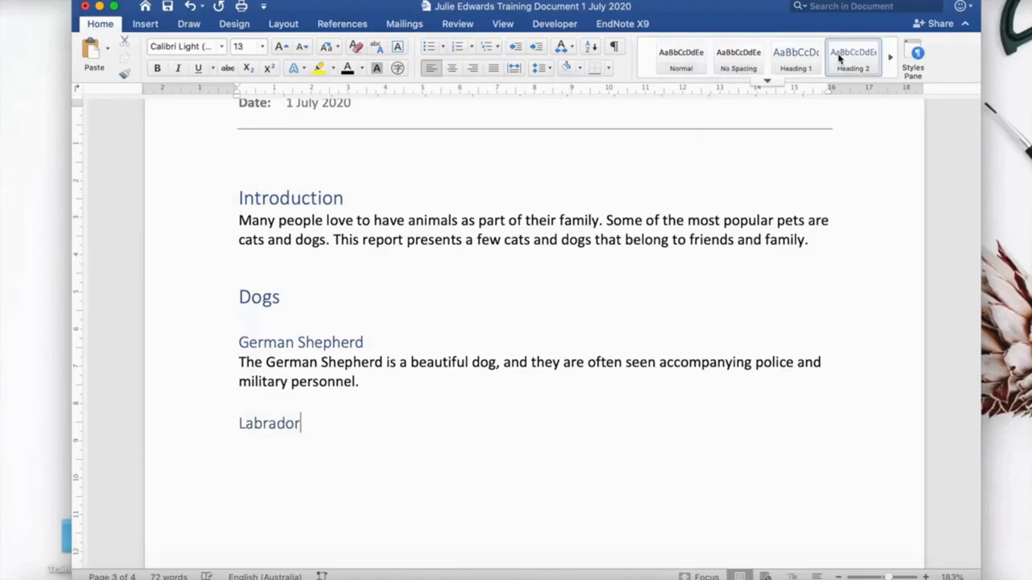
{"action": "key", "text": "Return"}
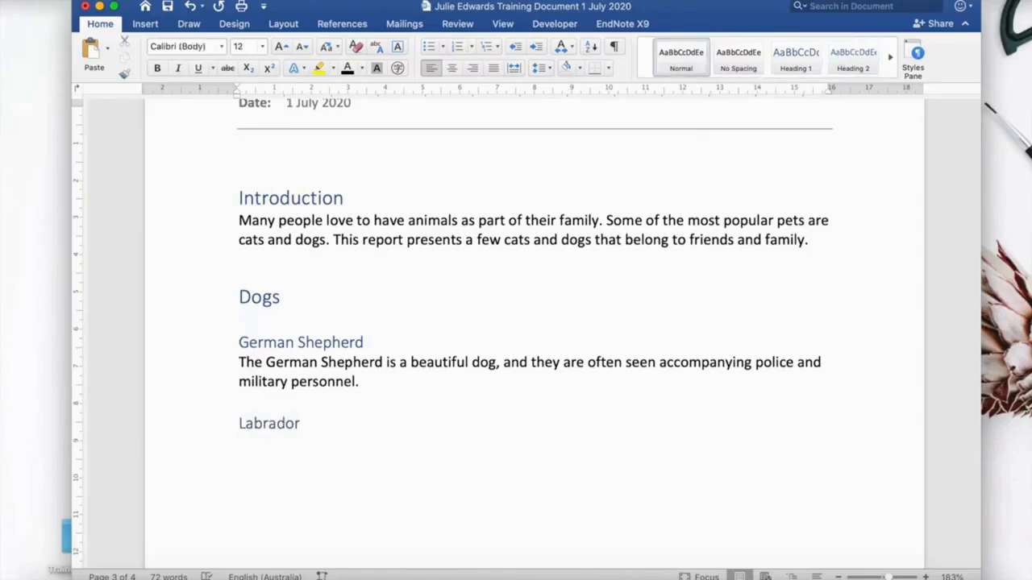
{"action": "key", "text": "super+Tab"}
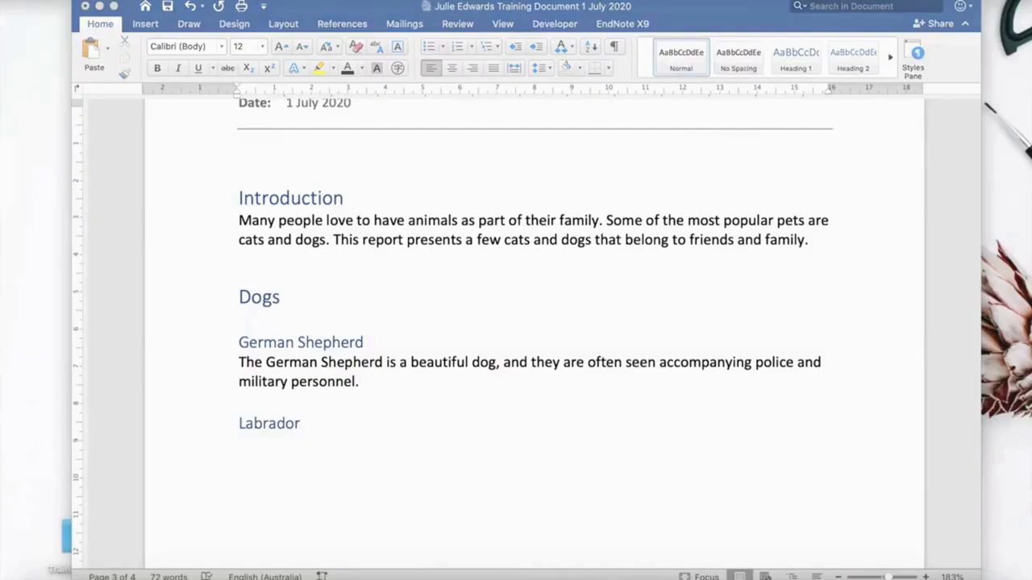
{"action": "left_click", "coordinate": [243, 450]}
{"action": "type", "text": "The labrador is another favourite; although they are said to be a lot of work as puppies, they can be seen as guide dogs in many parts of the world."}
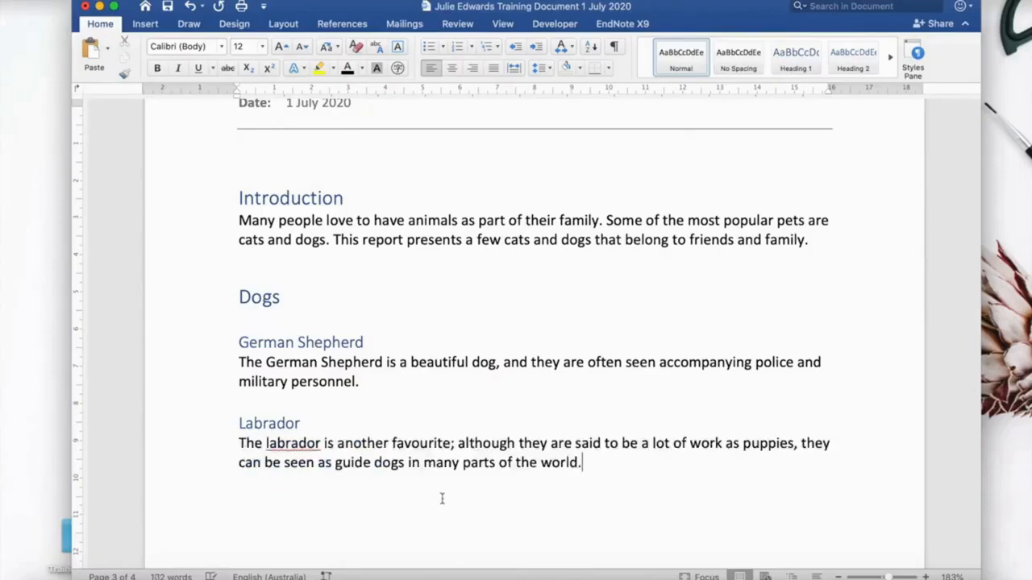
Capitalise "labrador" in the pasted Labrador paragraph.
{"action": "left_click", "coordinate": [273, 443]}
{"action": "key", "text": "BackSpace"}
{"action": "type", "text": "L"}
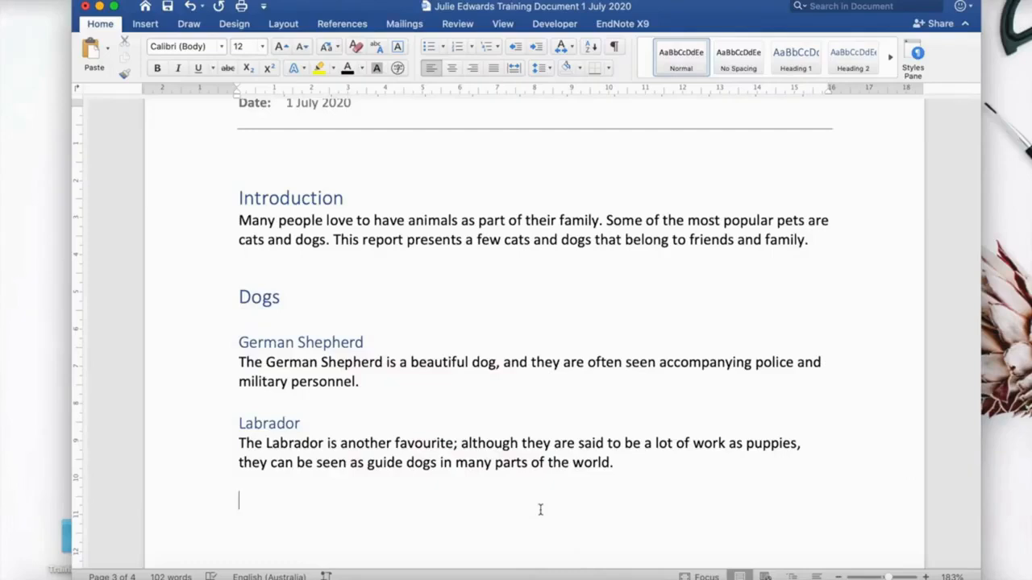
Add a Poodles subheading styled as Heading 2 after the Labrador paragraph and paste its description below it.
{"action": "scroll", "coordinate": [540, 510], "scroll_direction": "down", "scroll_amount": 3}
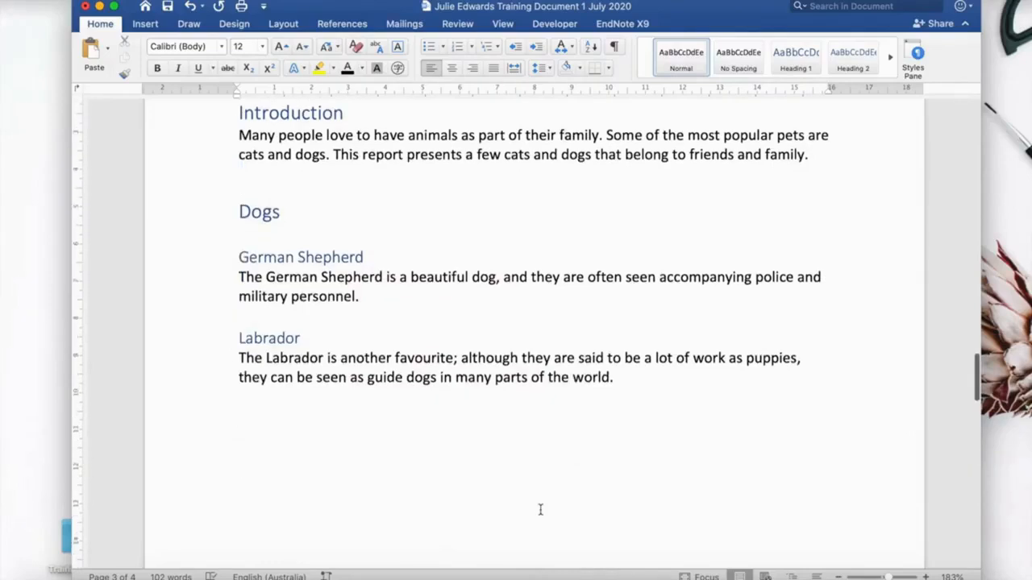
{"action": "left_click", "coordinate": [487, 456]}
{"action": "type", "text": "Poodles"}
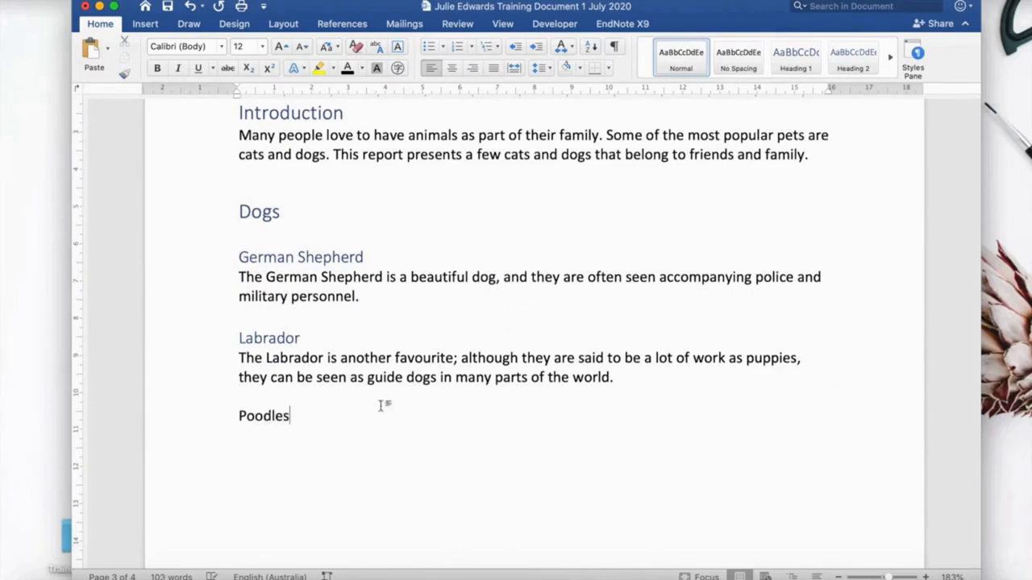
{"action": "left_click", "coordinate": [862, 63]}
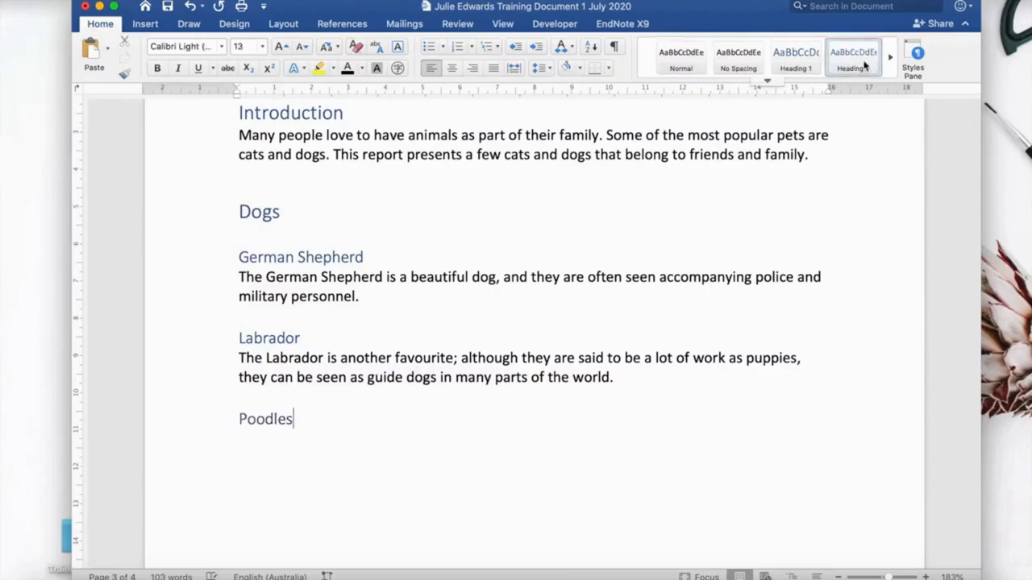
{"action": "key", "text": "Return"}
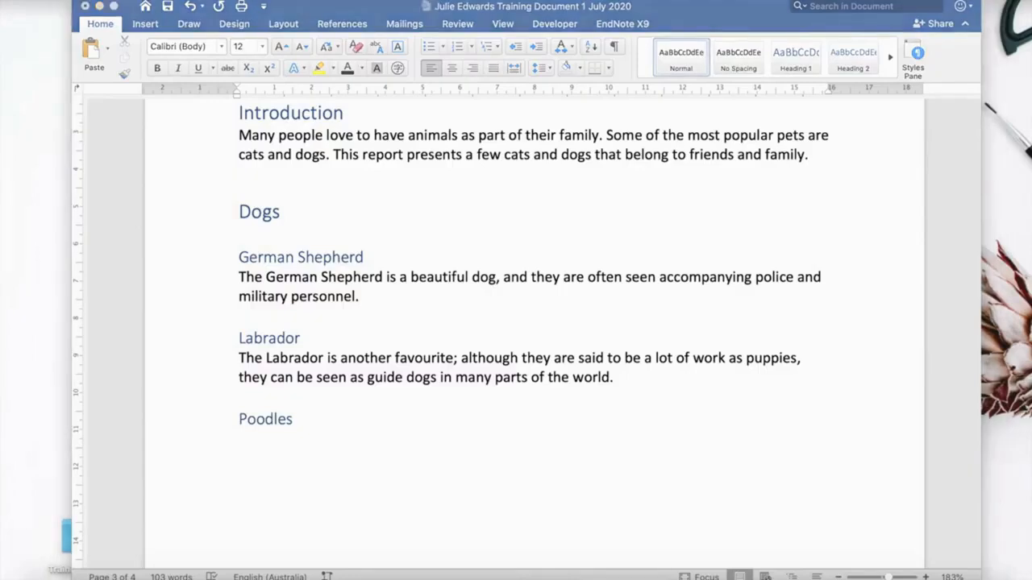
{"action": "left_click", "coordinate": [238, 441]}
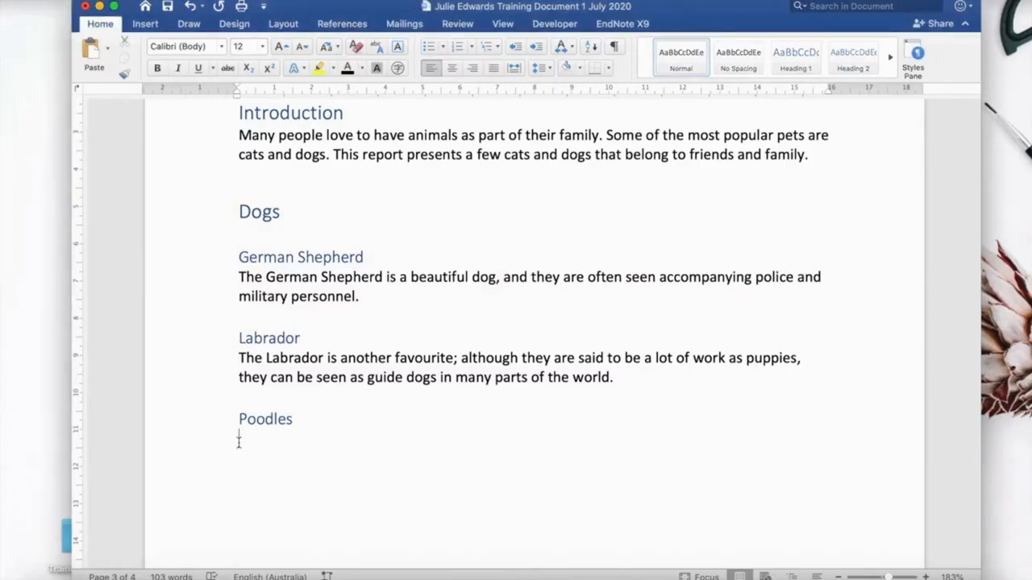
{"action": "type", "text": "Poodles come in many sizes and colours. There are three varieties: the Standard, the Miniature, and the Toy poodle."}
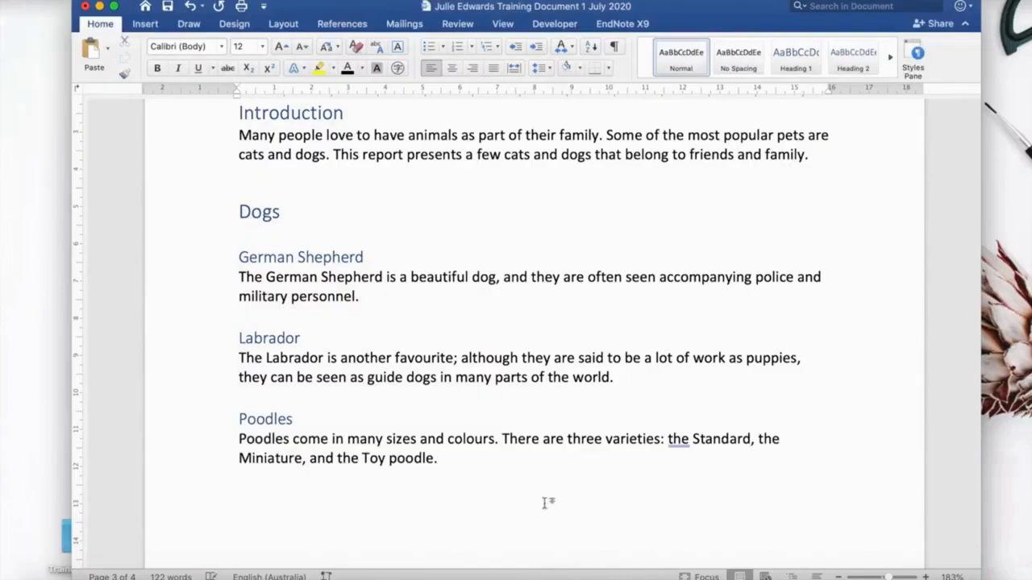
Update only the page numbers of the table of contents.
{"action": "scroll", "coordinate": [546, 502], "scroll_direction": "up", "scroll_amount": 15}
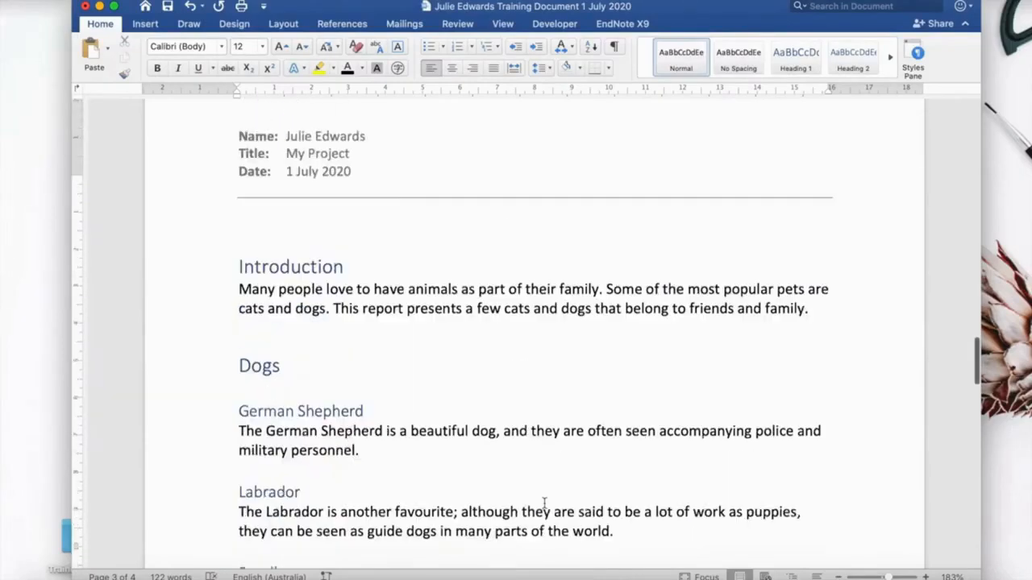
{"action": "scroll", "coordinate": [547, 502], "scroll_direction": "up", "scroll_amount": 5}
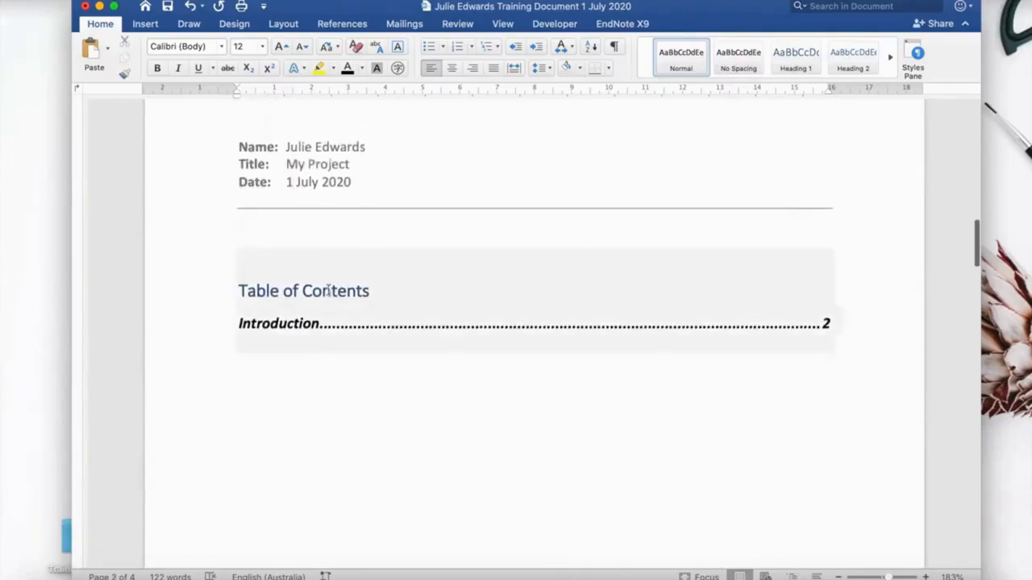
{"action": "left_click", "coordinate": [329, 291]}
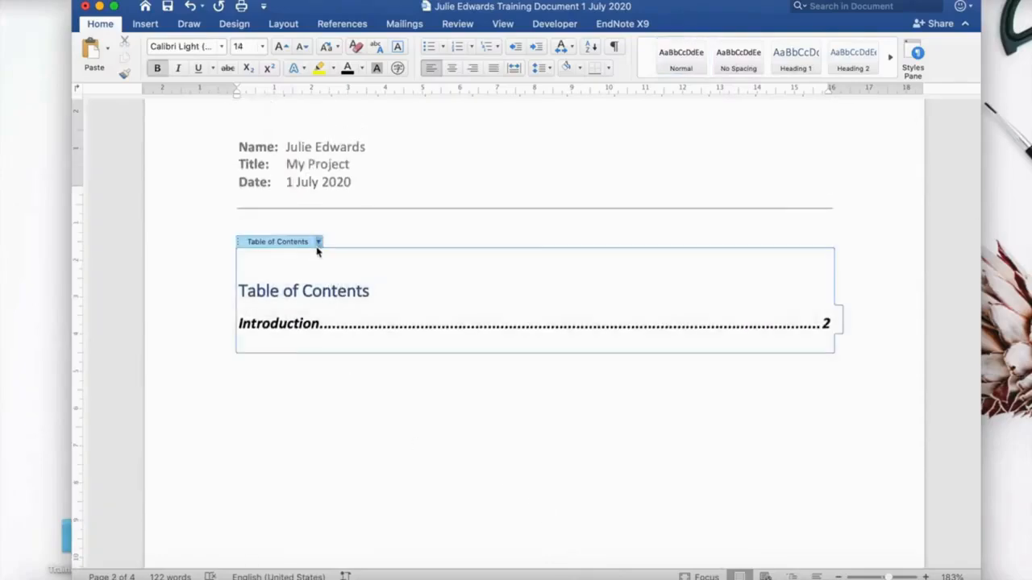
{"action": "left_click", "coordinate": [318, 242]}
{"action": "left_click", "coordinate": [346, 259]}
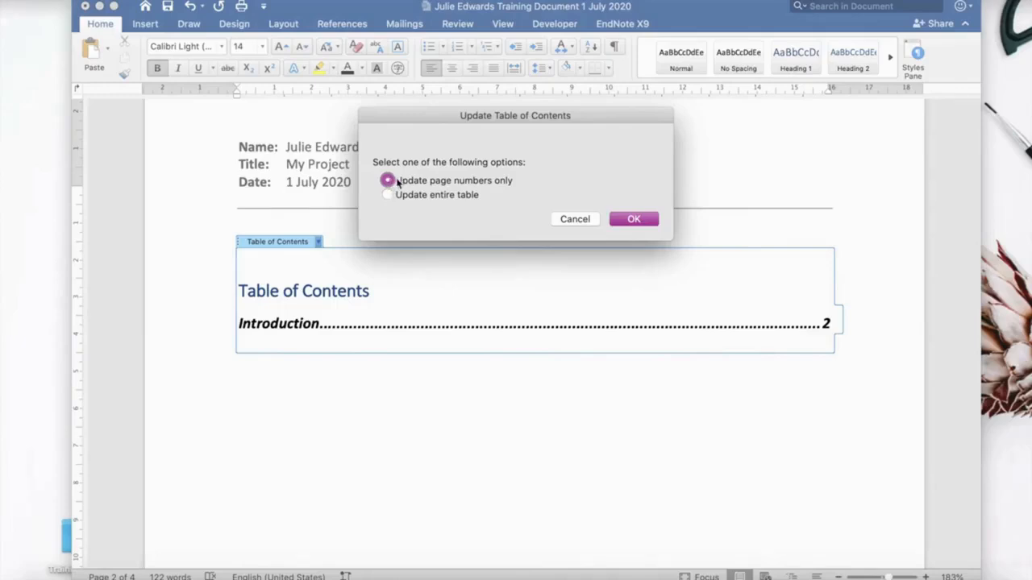
{"action": "left_click", "coordinate": [636, 217]}
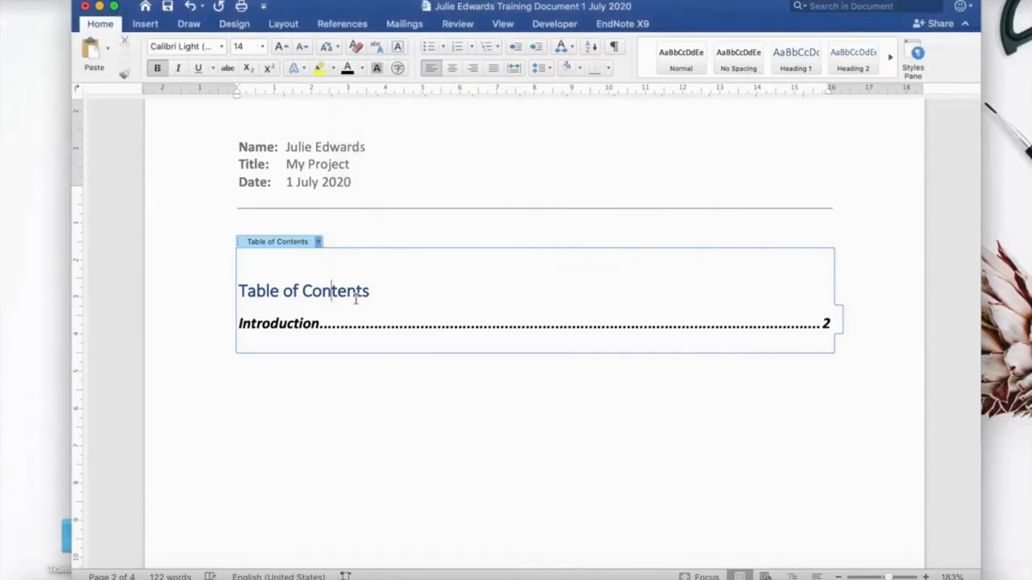
Update the entire table of contents.
{"action": "left_click", "coordinate": [318, 242]}
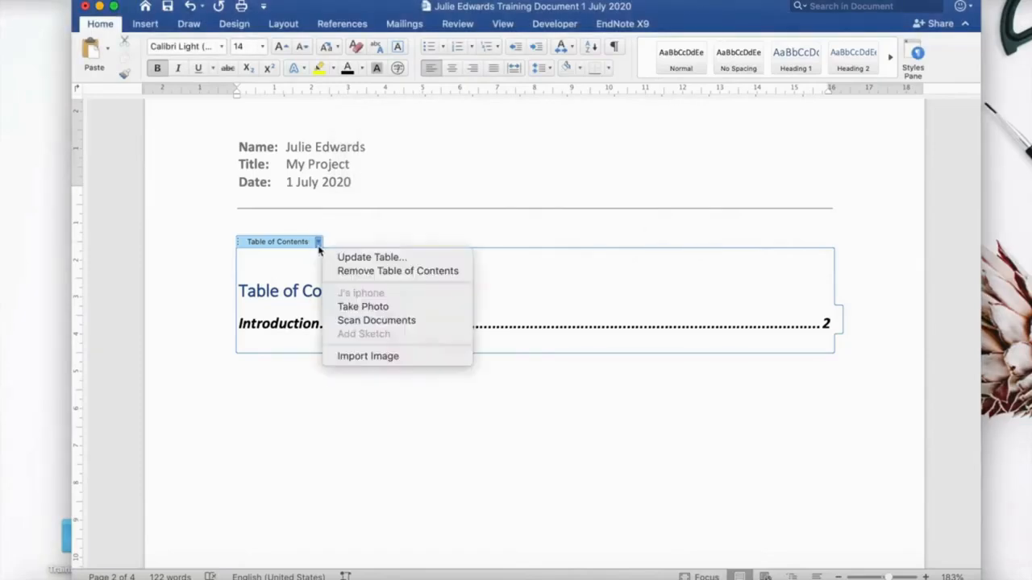
{"action": "left_click", "coordinate": [356, 263]}
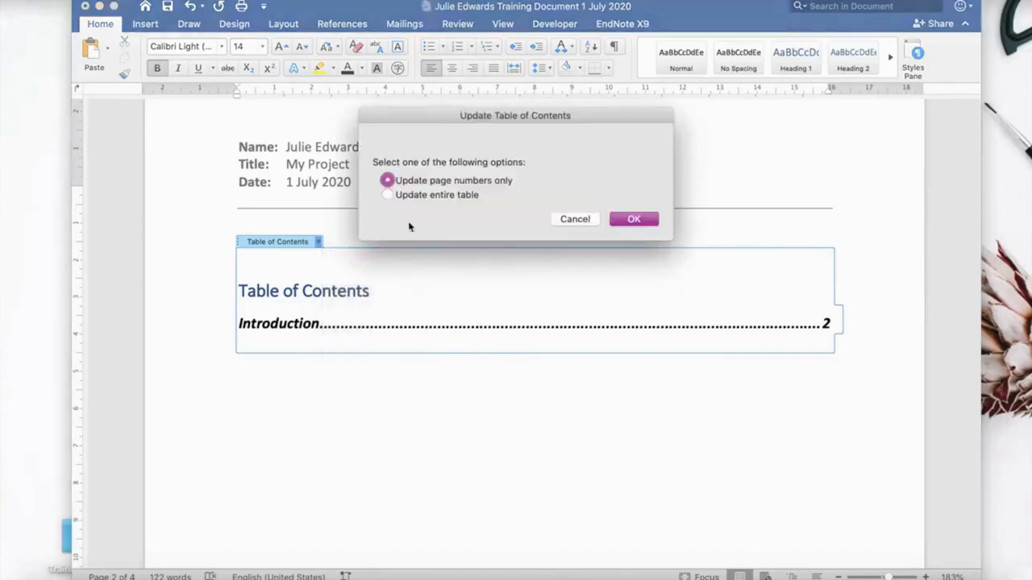
{"action": "left_click", "coordinate": [388, 196]}
{"action": "left_click", "coordinate": [633, 219]}
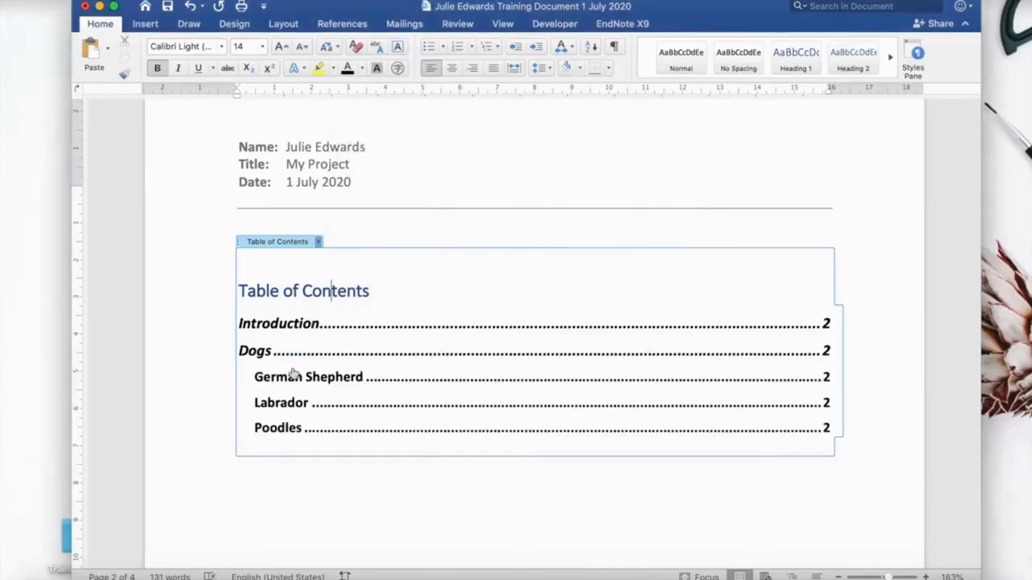
Type a Cats heading below the Poodles paragraph, style it as Heading 1, and start a new line.
{"action": "scroll", "coordinate": [323, 474], "scroll_direction": "down", "scroll_amount": 10}
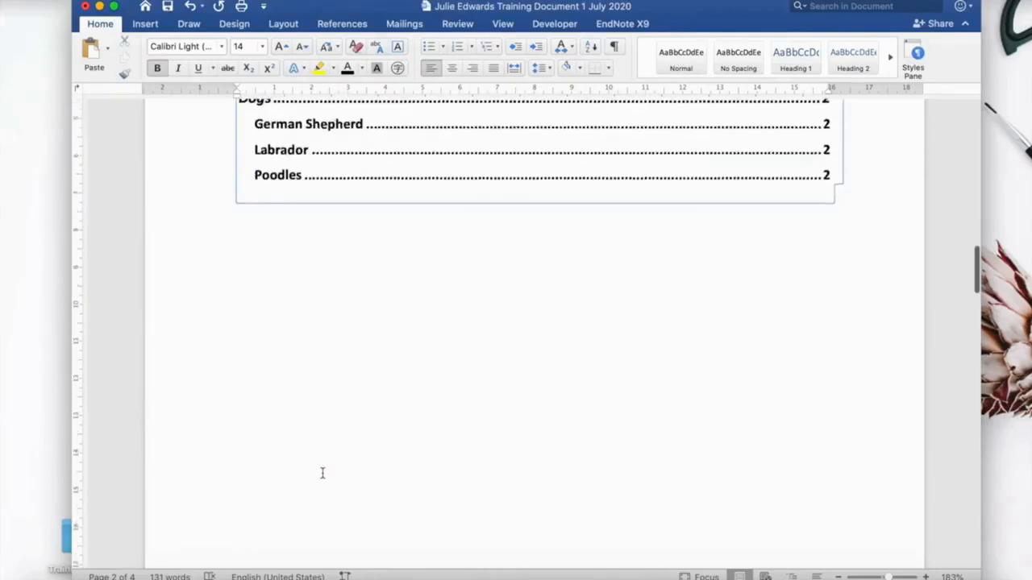
{"action": "scroll", "coordinate": [322, 474], "scroll_direction": "down", "scroll_amount": 15}
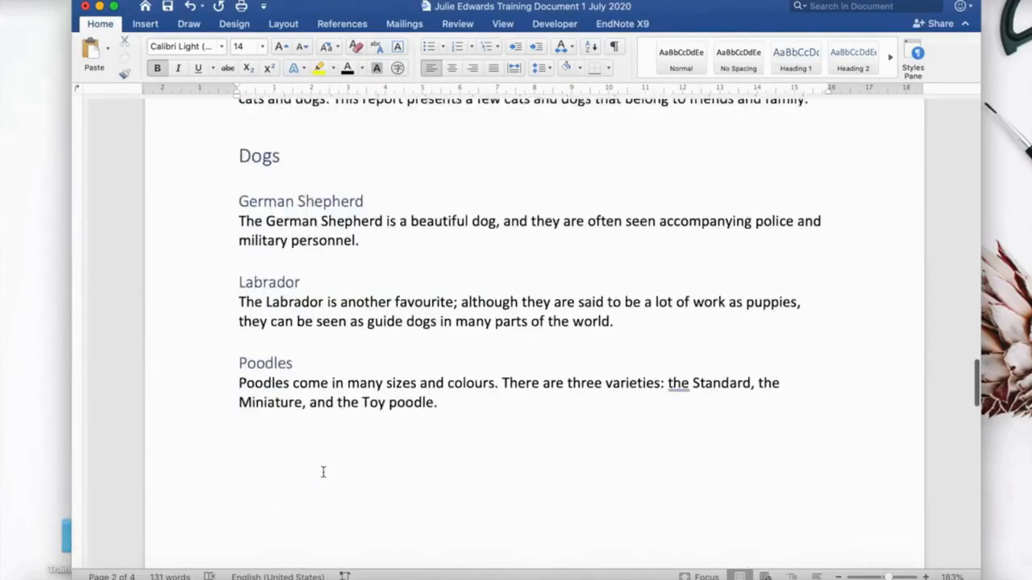
{"action": "left_click", "coordinate": [242, 326]}
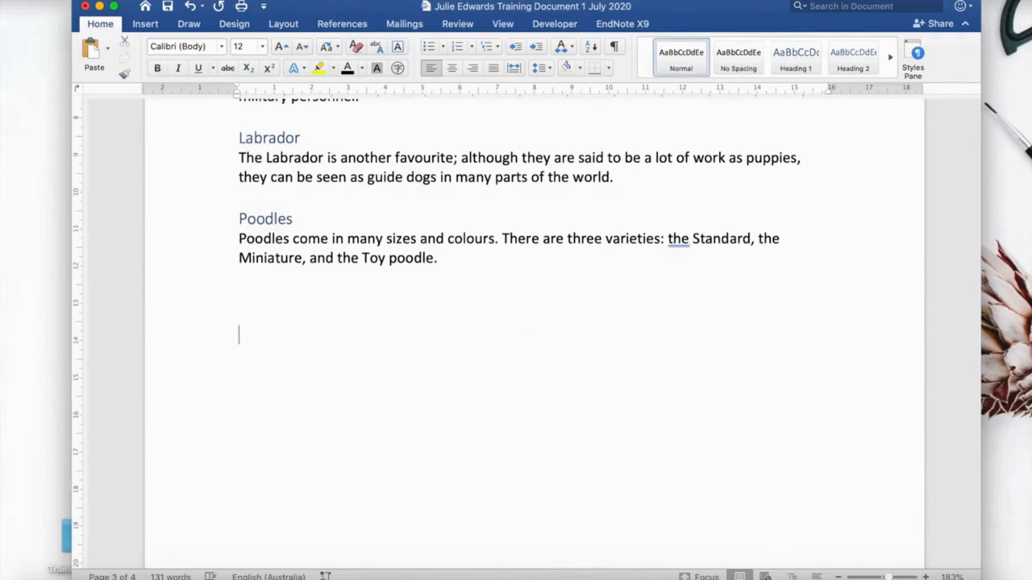
{"action": "type", "text": "Cats"}
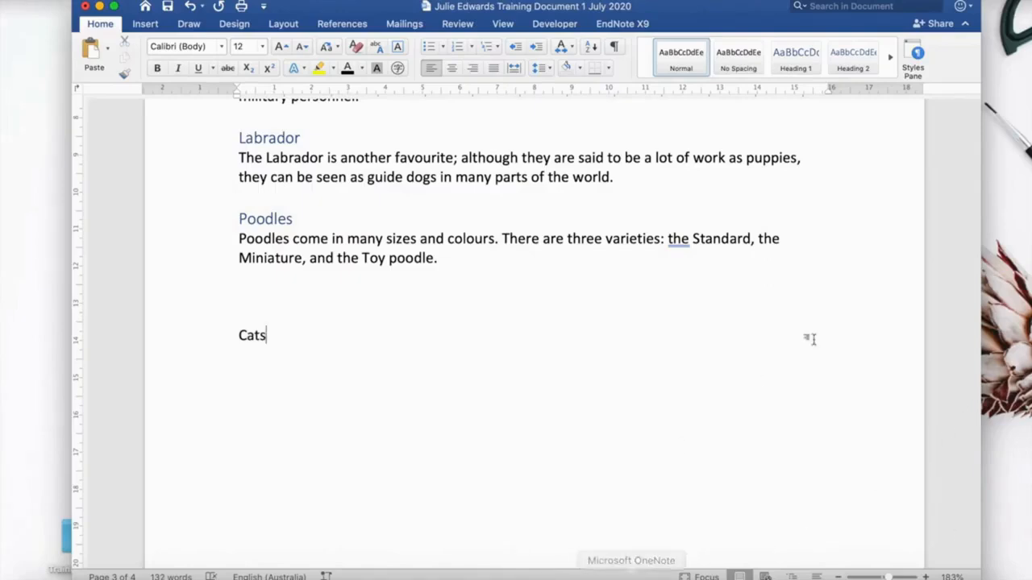
{"action": "left_click", "coordinate": [786, 64]}
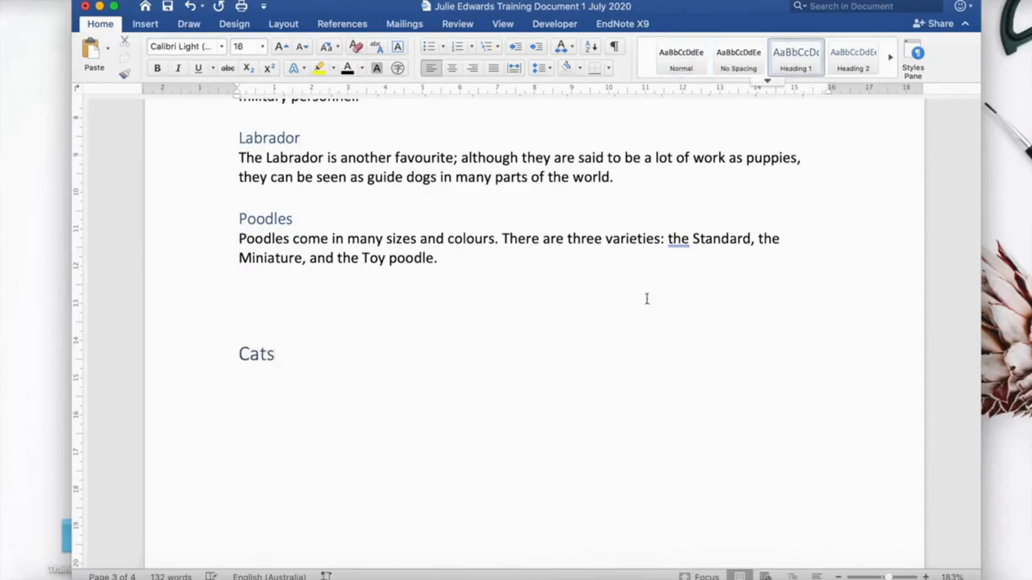
{"action": "key", "text": "Return"}
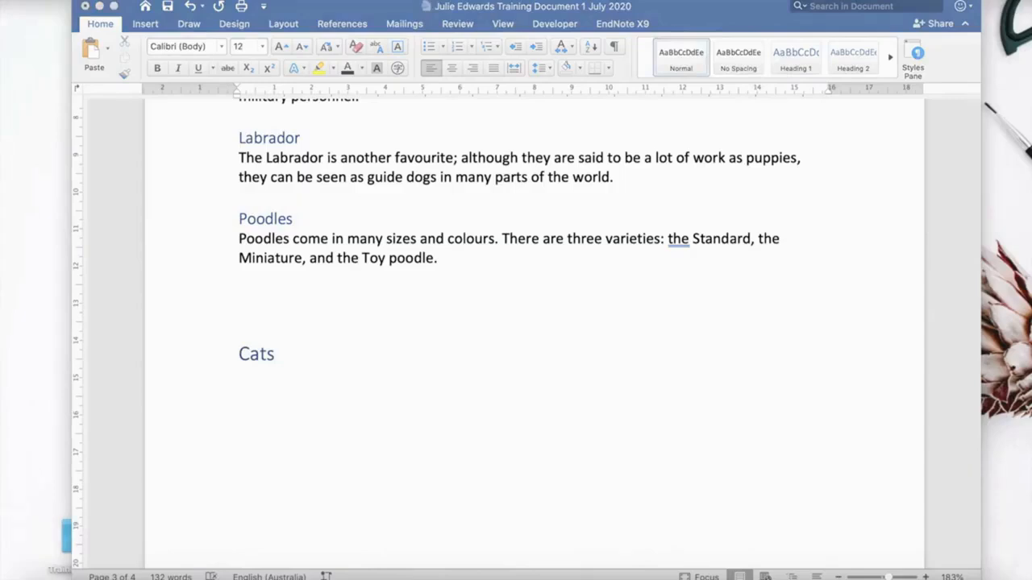
Paste the Cats introduction paragraph beneath the Cats heading and add blank lines after it.
{"action": "left_click", "coordinate": [246, 387]}
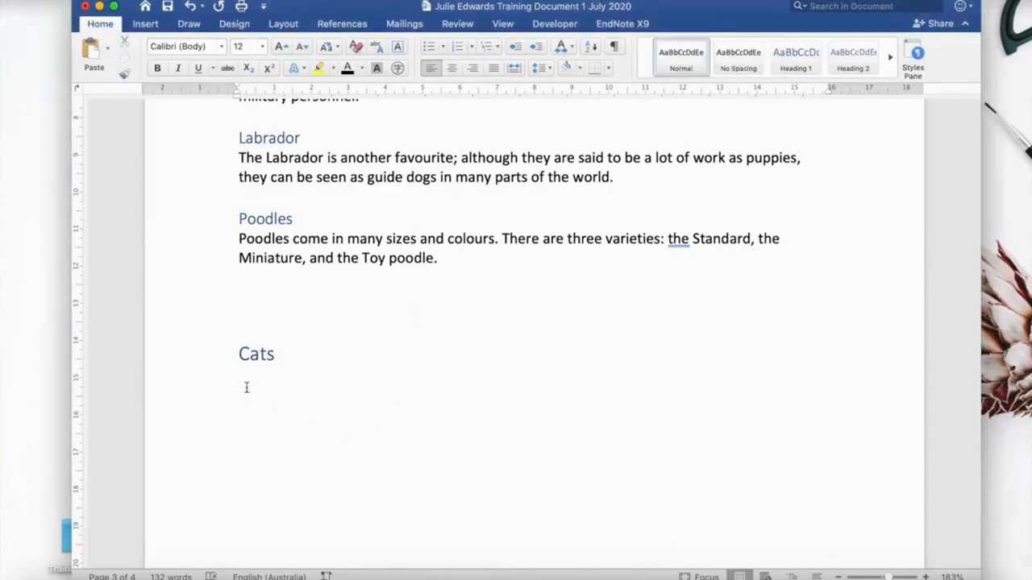
{"action": "type", "text": "Our family has had several cats as members of the family. These include a  Burmese, Siamese, and our latest member a Tabby cat."}
{"action": "key", "text": "Return"}
{"action": "key", "text": "Return"}
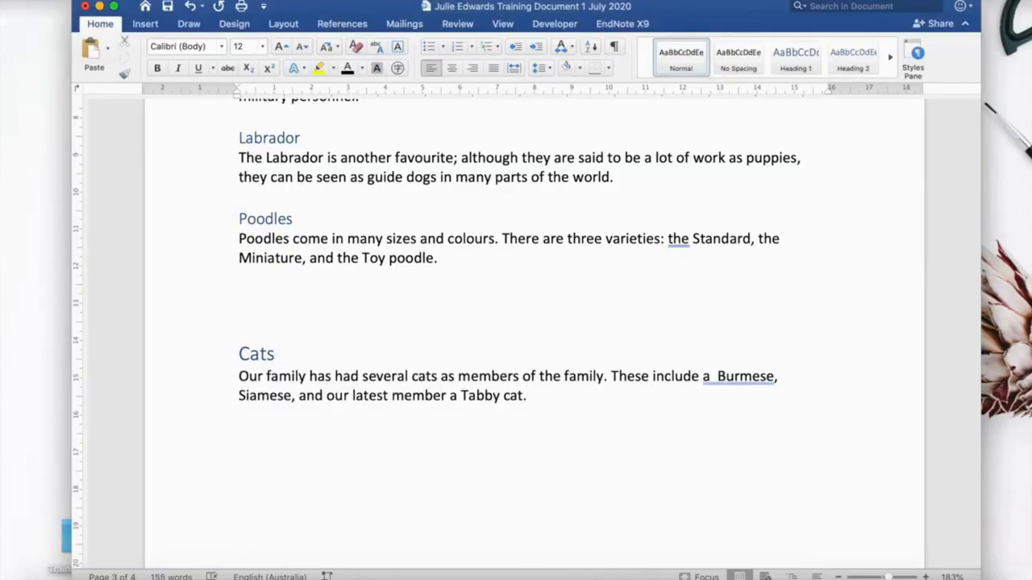
Add a Burmese subheading styled as Heading 2, removing stray spaces, and start a new line.
{"action": "type", "text": "Burmese"}
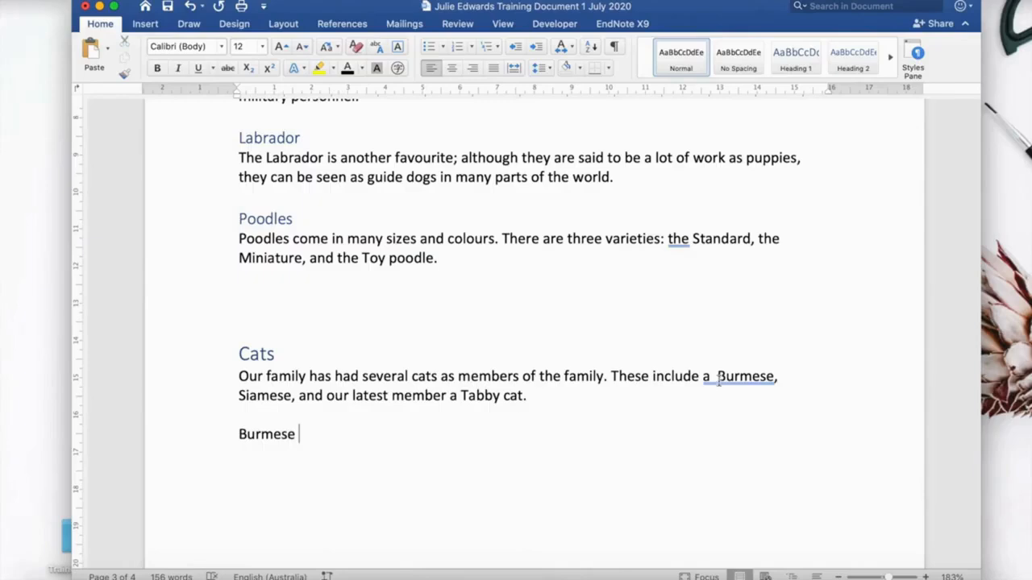
{"action": "key", "text": "BackSpace"}
{"action": "left_click", "coordinate": [320, 431]}
{"action": "key", "text": "BackSpace"}
{"action": "left_click", "coordinate": [297, 434]}
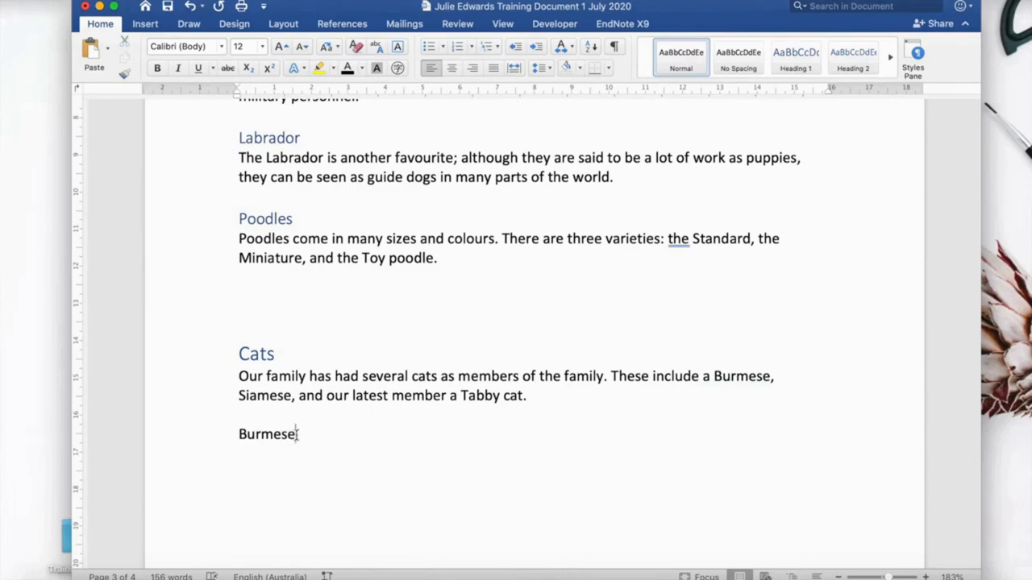
{"action": "left_click", "coordinate": [853, 58]}
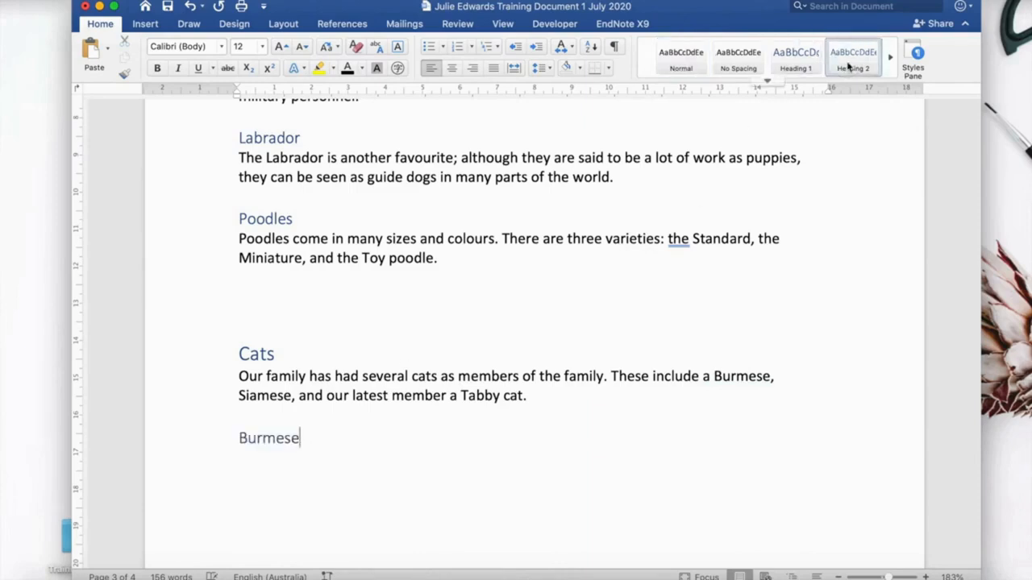
{"action": "key", "text": "Return"}
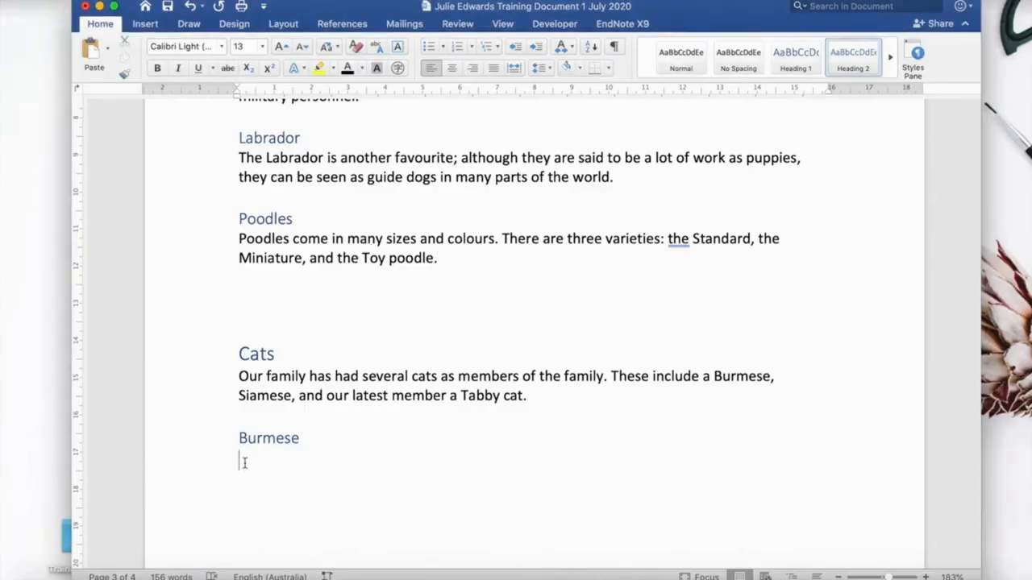
Paste the Burmese paragraph below its subheading and restyle it as Normal text.
{"action": "type", "text": "The Burmese cat breed is said to have originated in Thailand. They have short glossy coats, rounded ears, and yellow-gold eyes."}
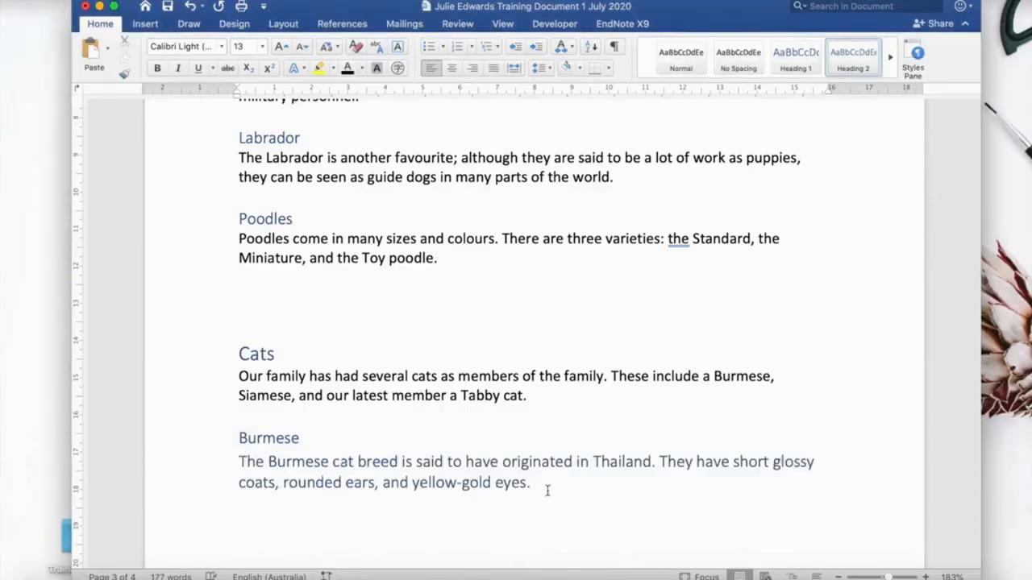
{"action": "left_click", "coordinate": [542, 484]}
{"action": "left_click_drag", "start_coordinate": [542, 485], "coordinate": [248, 466]}
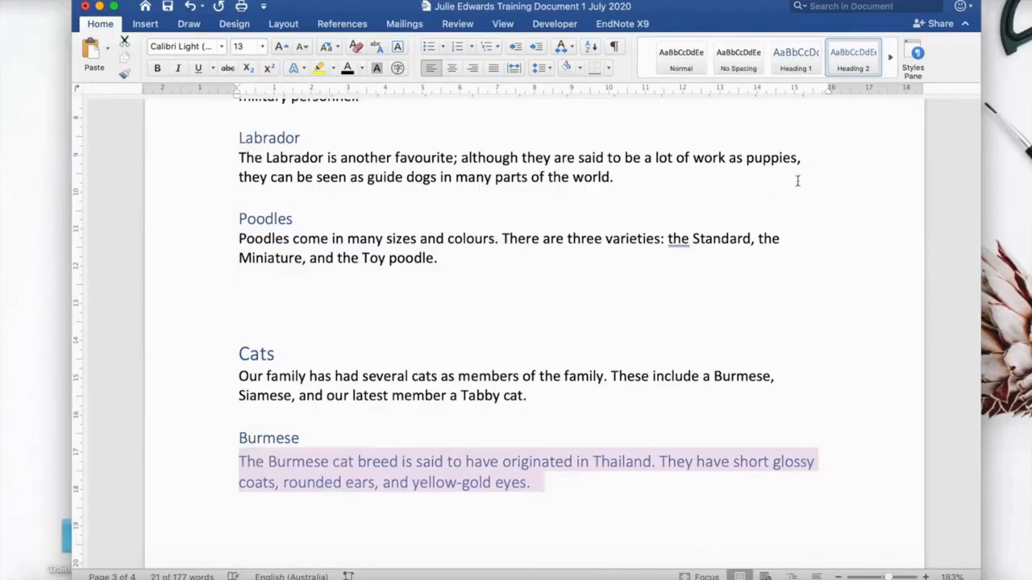
{"action": "left_click", "coordinate": [681, 64]}
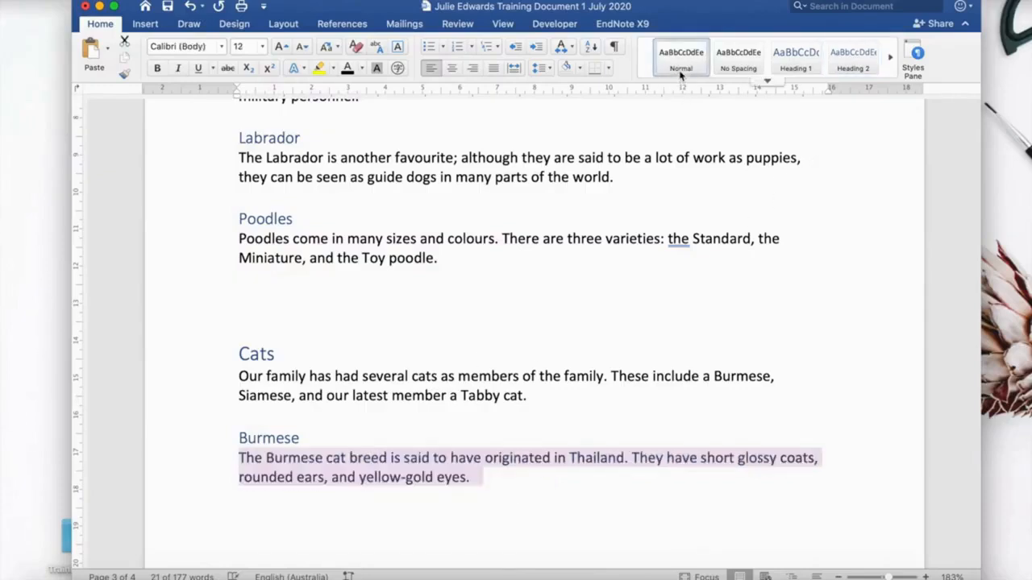
{"action": "left_click", "coordinate": [502, 502]}
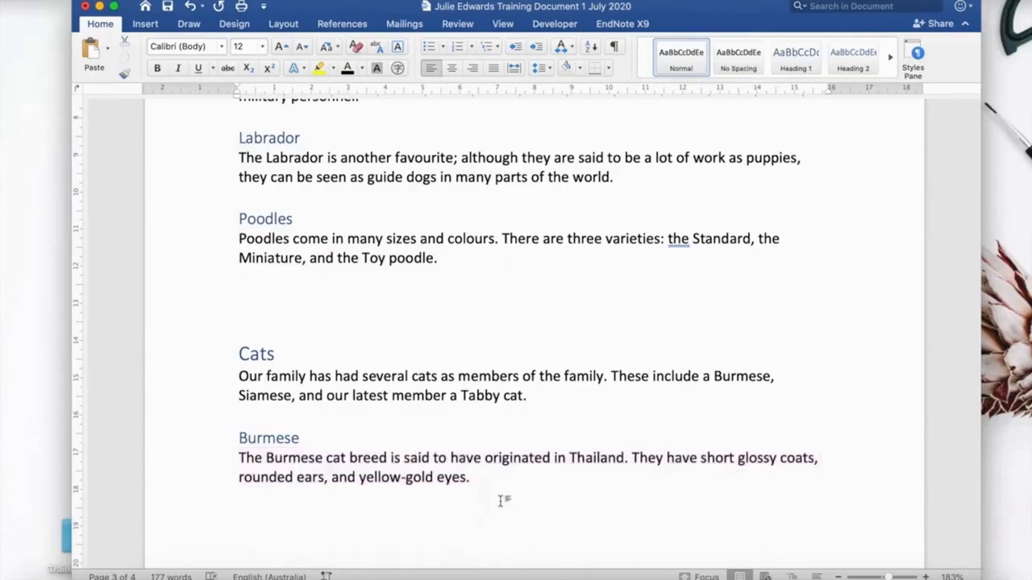
Style the Burmese paragraph as Heading 2 and update the entire table of contents.
{"action": "left_click_drag", "start_coordinate": [484, 482], "coordinate": [240, 466]}
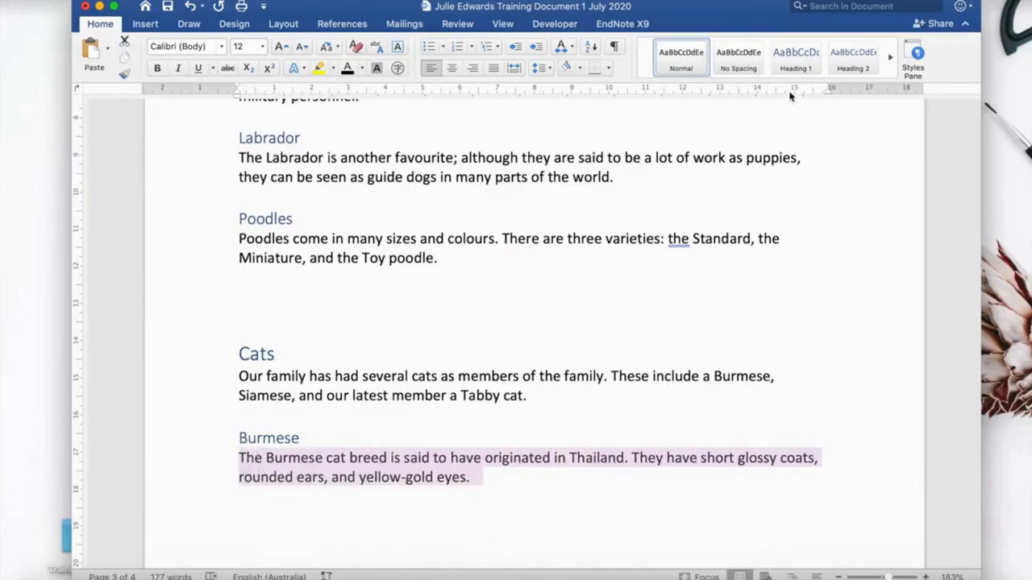
{"action": "left_click", "coordinate": [843, 71]}
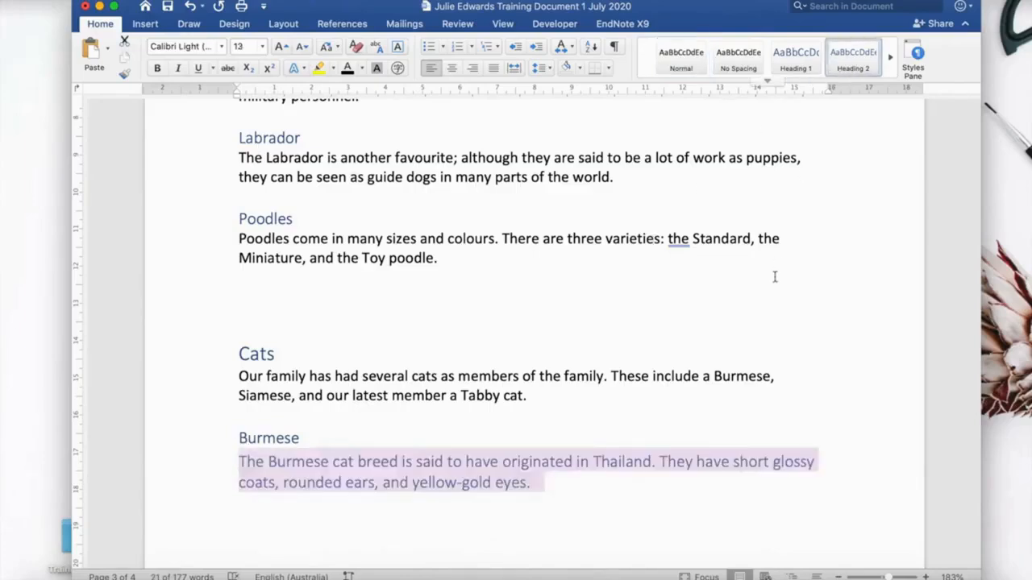
{"action": "scroll", "coordinate": [775, 279], "scroll_direction": "up", "scroll_amount": 3}
{"action": "scroll", "coordinate": [775, 279], "scroll_direction": "up", "scroll_amount": 20}
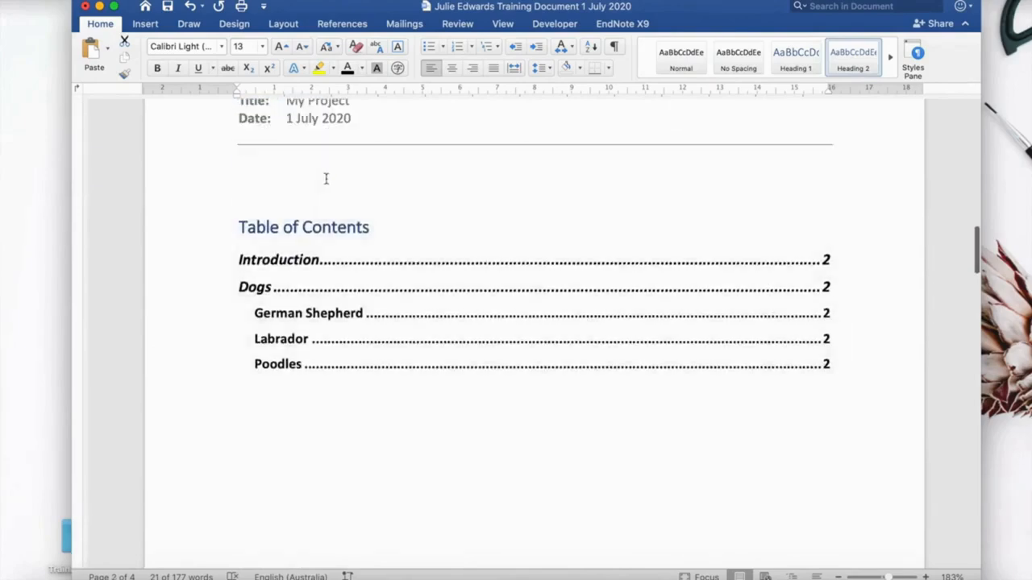
{"action": "left_click", "coordinate": [316, 198]}
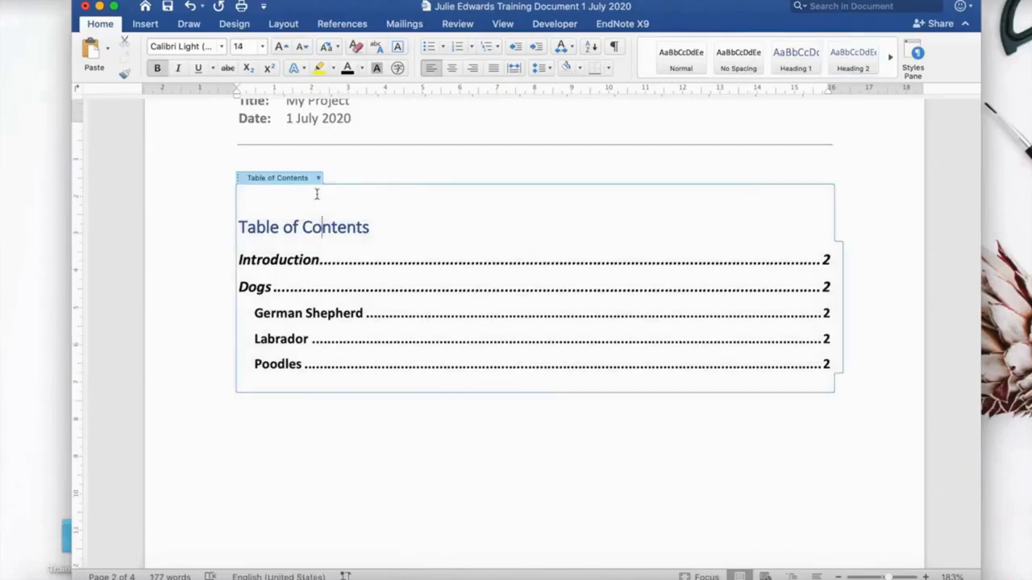
{"action": "left_click", "coordinate": [317, 179]}
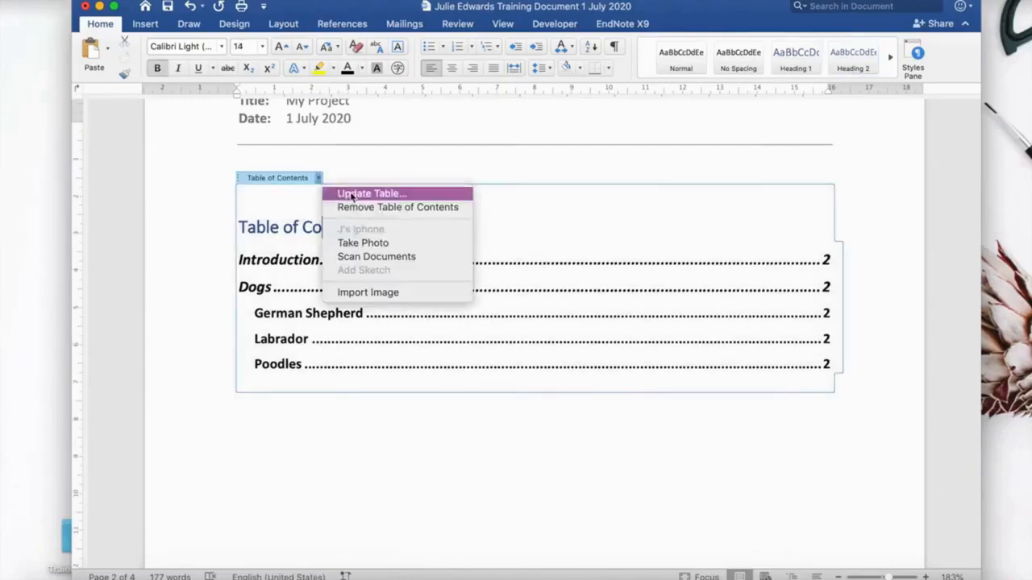
{"action": "left_click", "coordinate": [350, 196]}
{"action": "left_click", "coordinate": [387, 194]}
{"action": "left_click", "coordinate": [626, 216]}
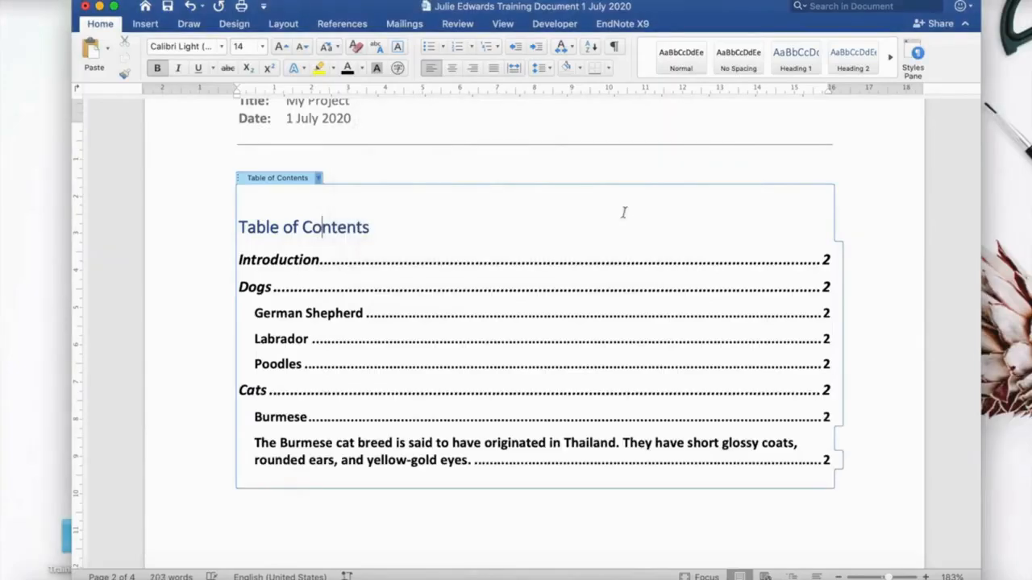
Restyle the Burmese paragraph as Normal text.
{"action": "scroll", "coordinate": [668, 371], "scroll_direction": "down", "scroll_amount": 3}
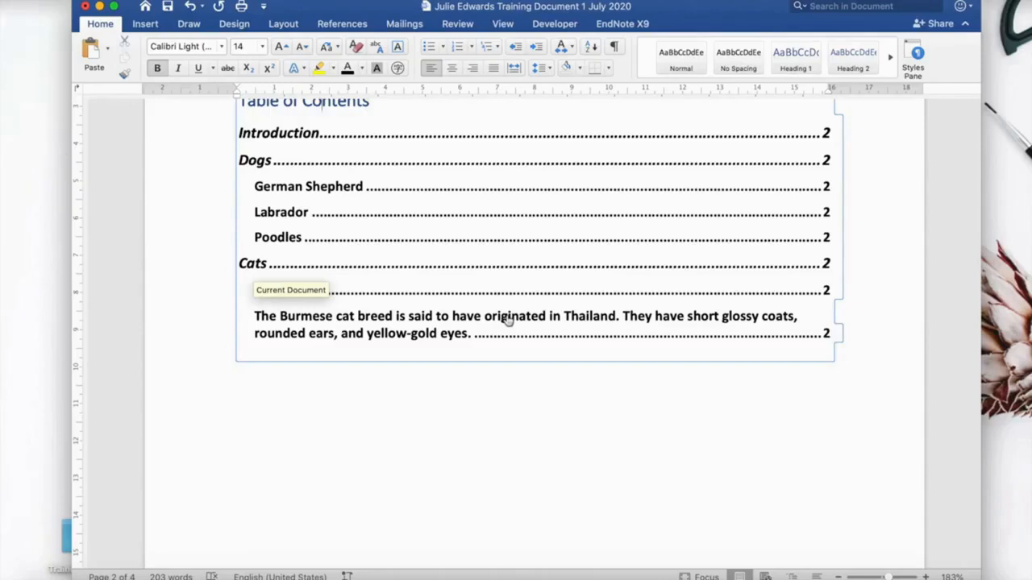
{"action": "scroll", "coordinate": [488, 371], "scroll_direction": "down", "scroll_amount": 10}
{"action": "scroll", "coordinate": [488, 377], "scroll_direction": "down", "scroll_amount": 15}
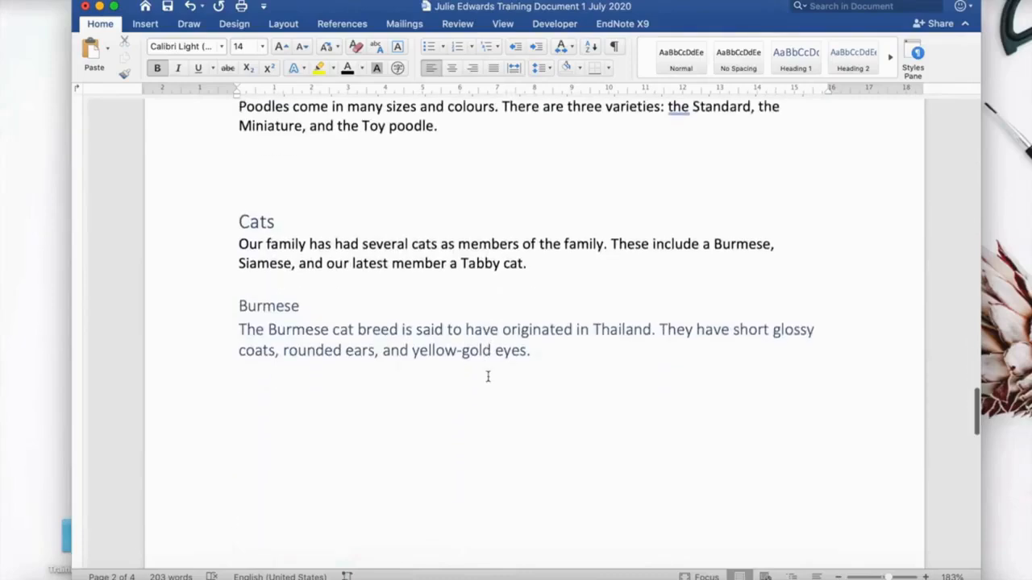
{"action": "left_click_drag", "start_coordinate": [536, 352], "coordinate": [244, 330]}
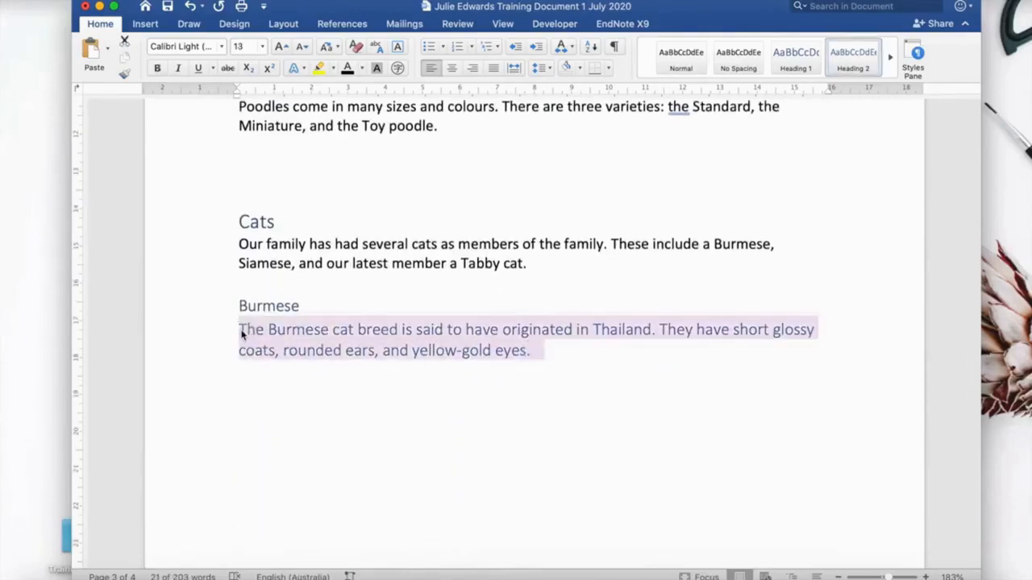
{"action": "left_click", "coordinate": [682, 55]}
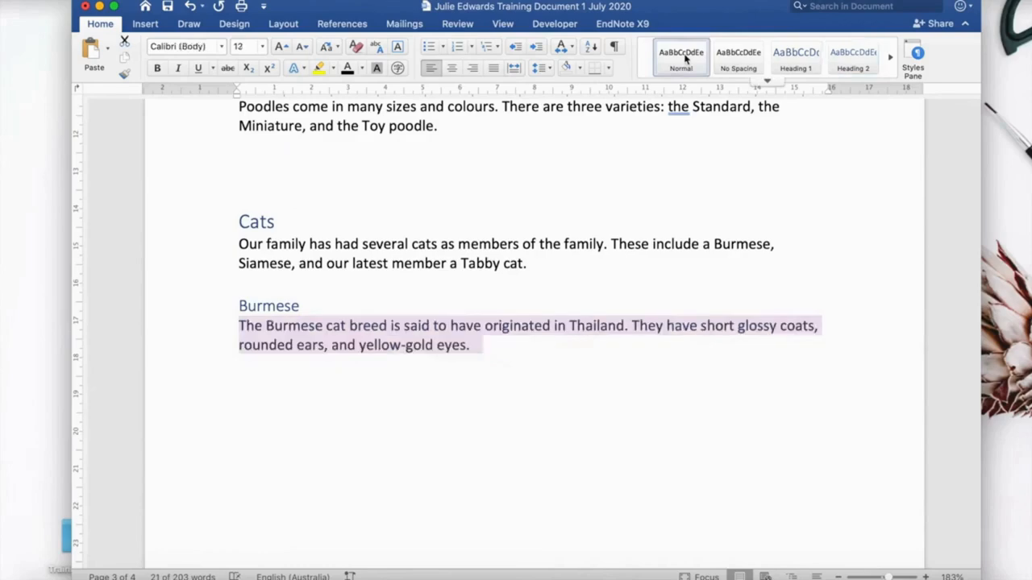
{"action": "left_click", "coordinate": [512, 357]}
Update the entire table of contents.
{"action": "scroll", "coordinate": [509, 358], "scroll_direction": "up", "scroll_amount": 20}
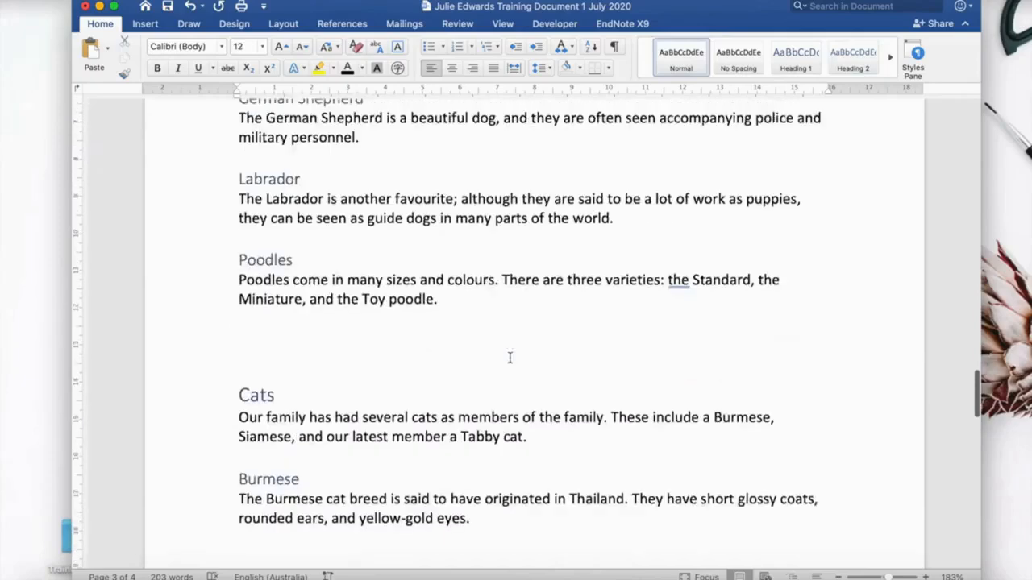
{"action": "scroll", "coordinate": [509, 358], "scroll_direction": "up", "scroll_amount": 3}
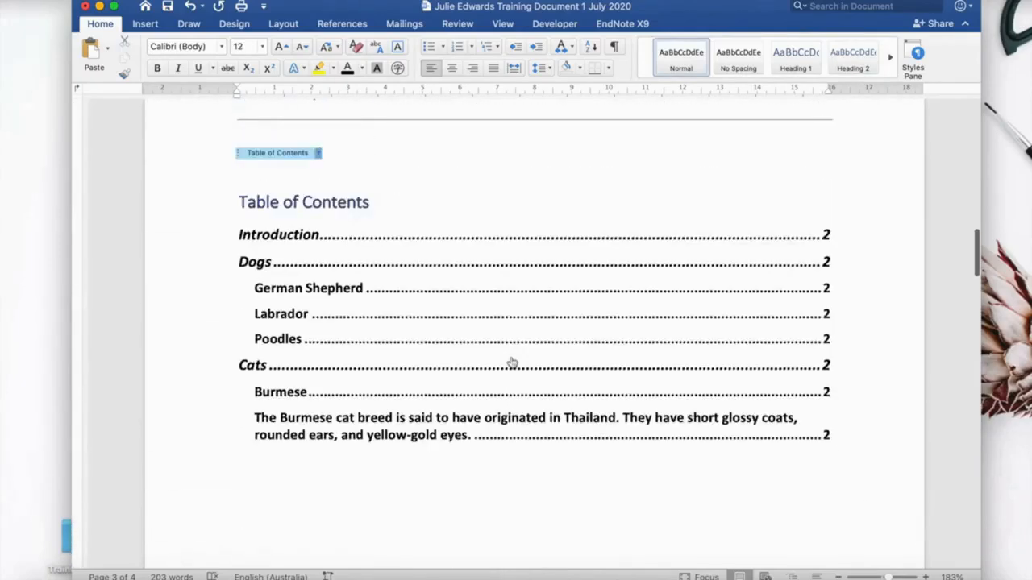
{"action": "left_click", "coordinate": [357, 211]}
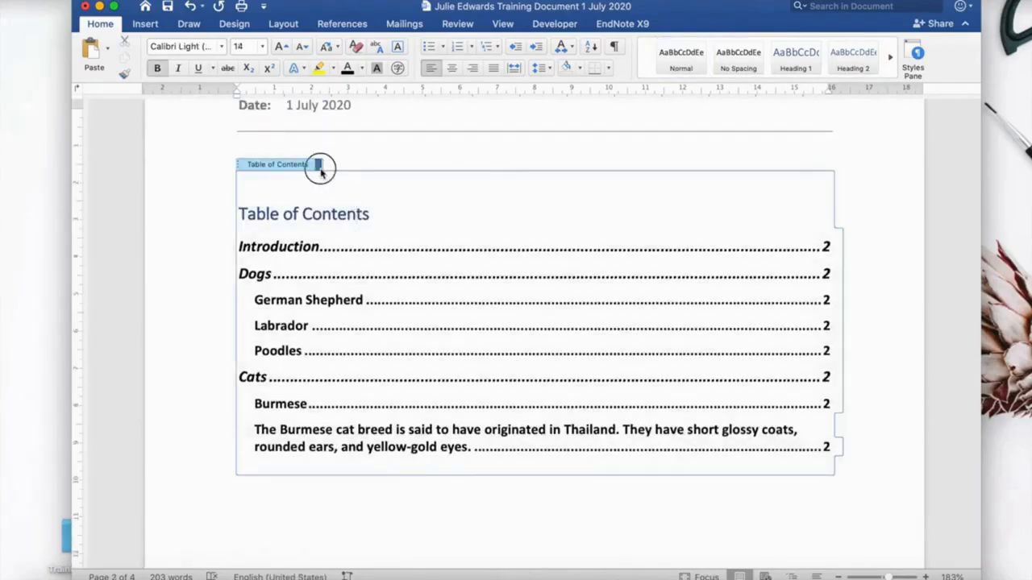
{"action": "left_click", "coordinate": [319, 165]}
{"action": "left_click", "coordinate": [349, 181]}
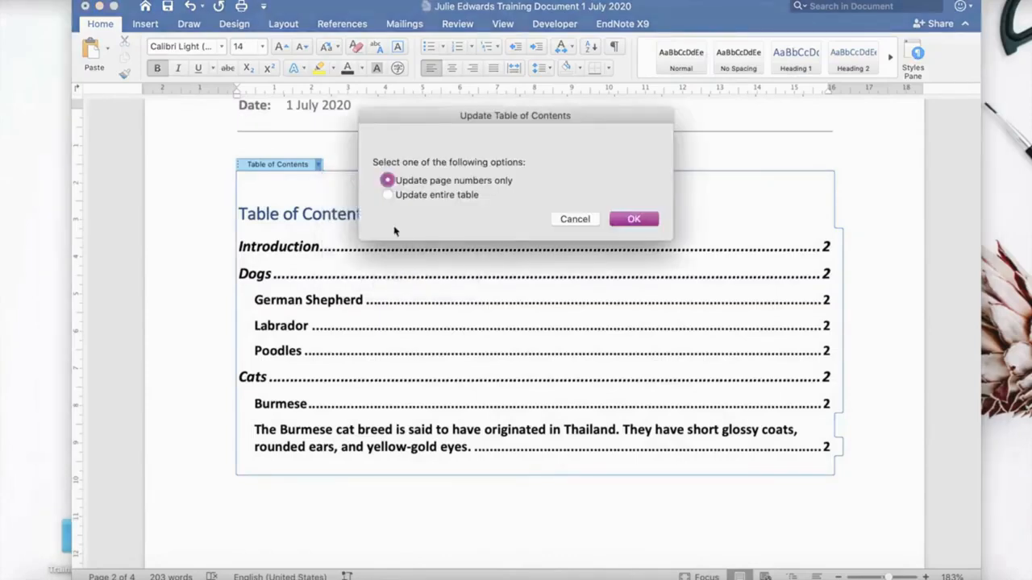
{"action": "left_click", "coordinate": [388, 195]}
{"action": "left_click", "coordinate": [634, 220]}
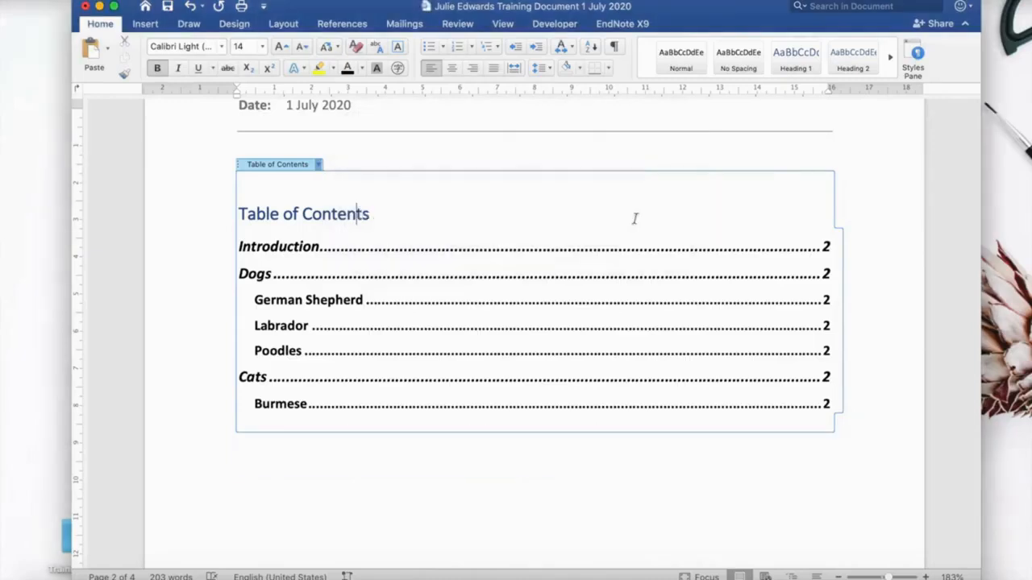
Add a Siamese subheading styled as Heading 2 below the Burmese paragraph and paste the Siamese paragraph beneath it.
{"action": "scroll", "coordinate": [518, 413], "scroll_direction": "down", "scroll_amount": 15}
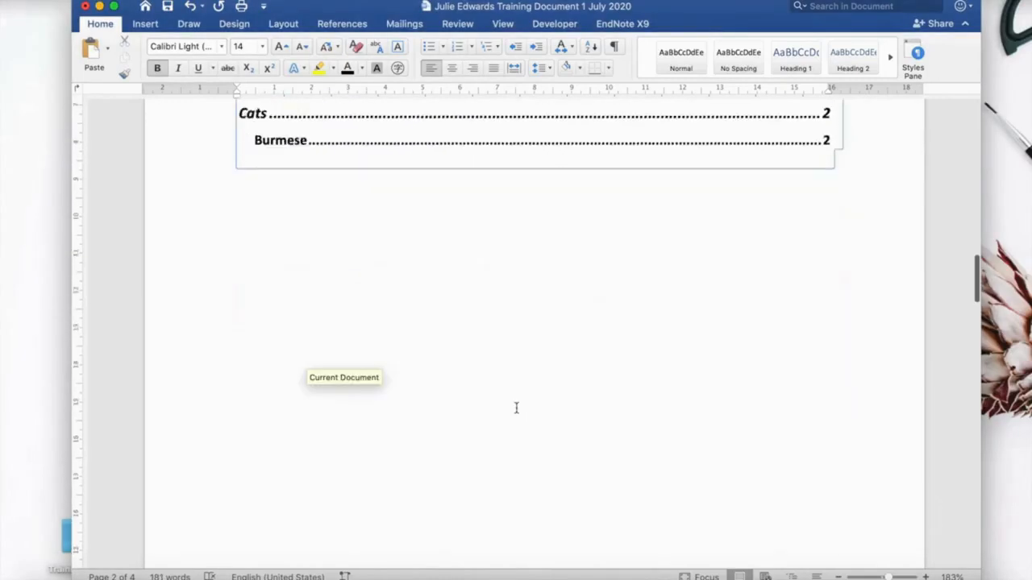
{"action": "scroll", "coordinate": [516, 409], "scroll_direction": "down", "scroll_amount": 3}
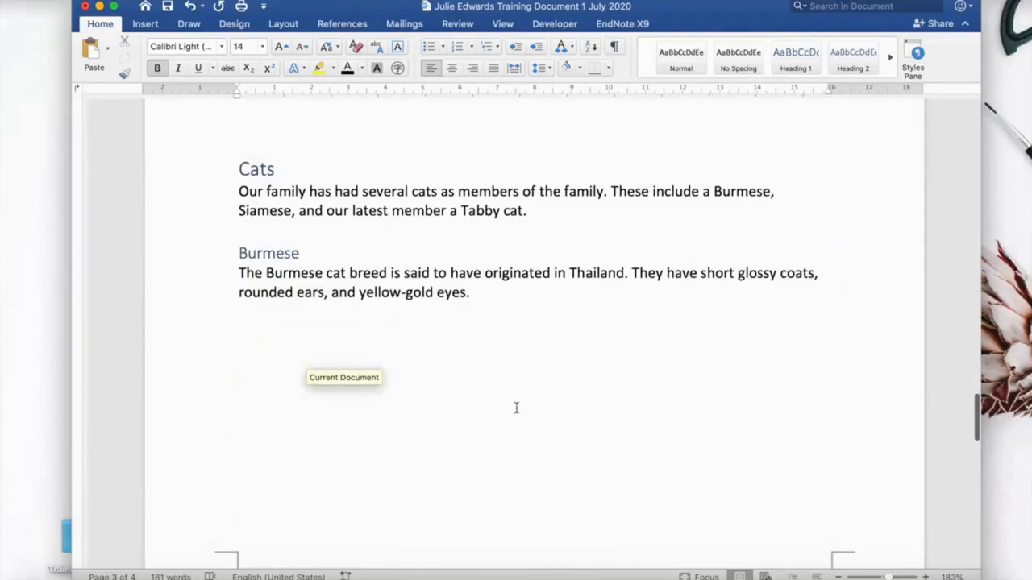
{"action": "left_click", "coordinate": [258, 346]}
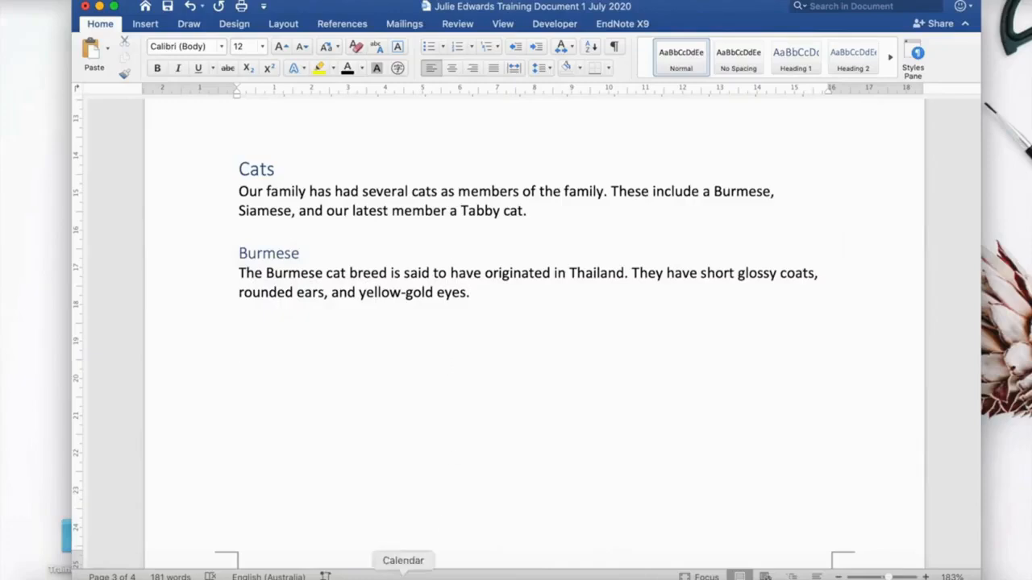
{"action": "type", "text": "Siamese"}
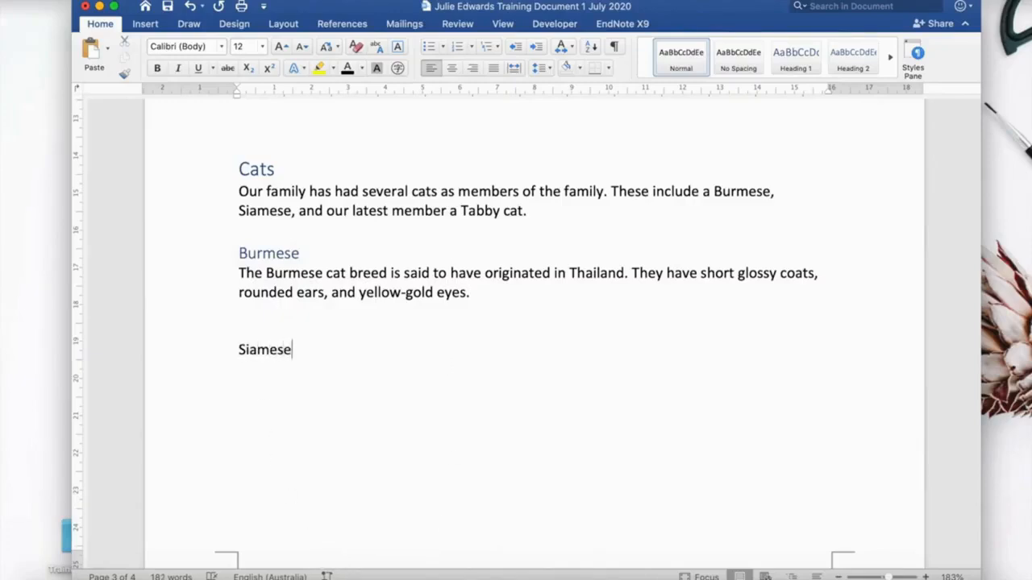
{"action": "left_click", "coordinate": [856, 67]}
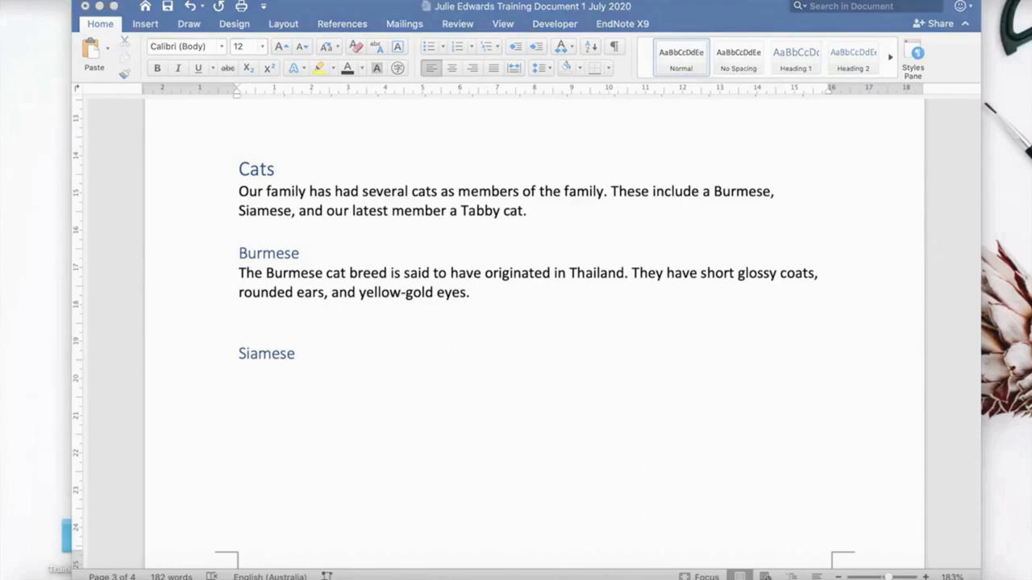
{"action": "left_click", "coordinate": [241, 377]}
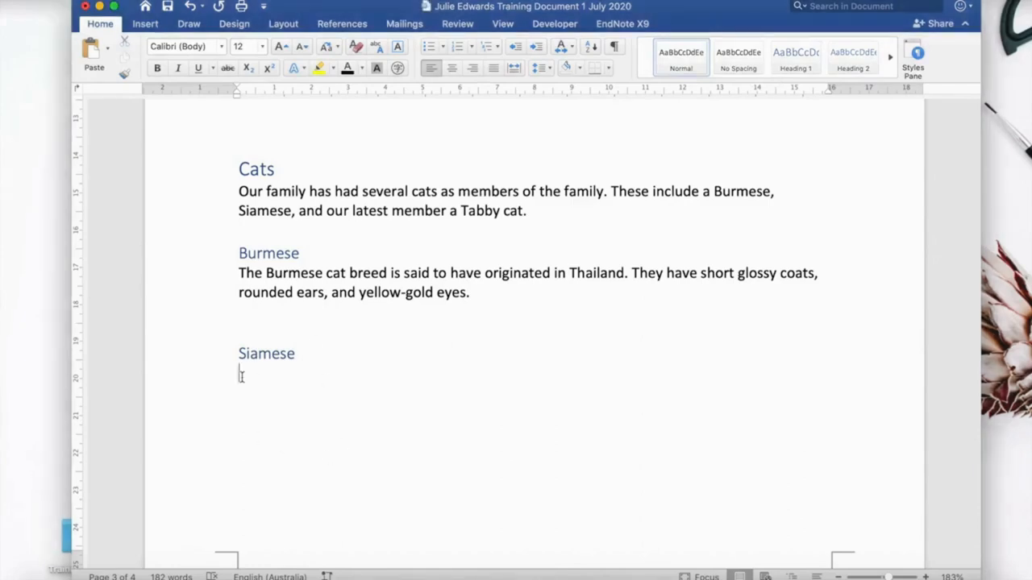
{"action": "type", "text": "The Siamese cat also originates from Thailand and is said to have guarded Buddhist temples. They are usually silver-grey but can be seen in other colours. They have blue eyes and are known to be quite chatty."}
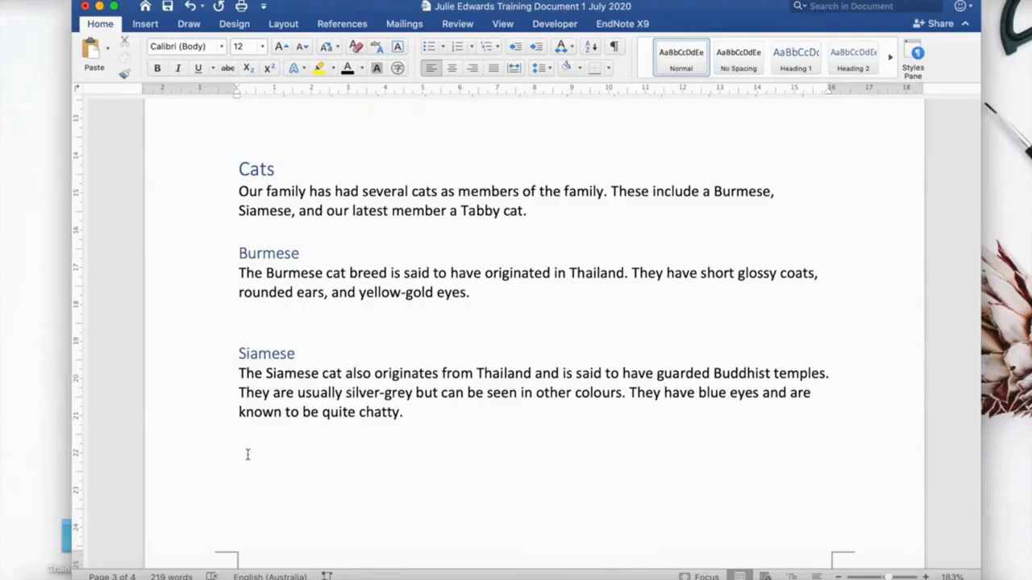
Add a Tabby subheading styled as Heading 2 below the Siamese paragraph and paste the Tabby paragraph beneath it.
{"action": "type", "text": "Tabby"}
{"action": "left_click_drag", "start_coordinate": [283, 453], "coordinate": [237, 454]}
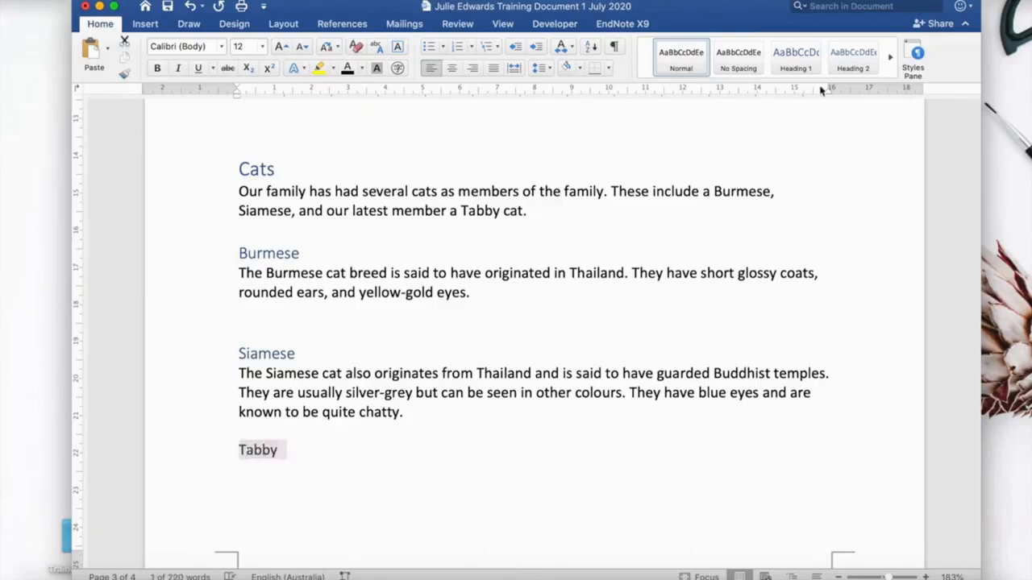
{"action": "left_click", "coordinate": [853, 58]}
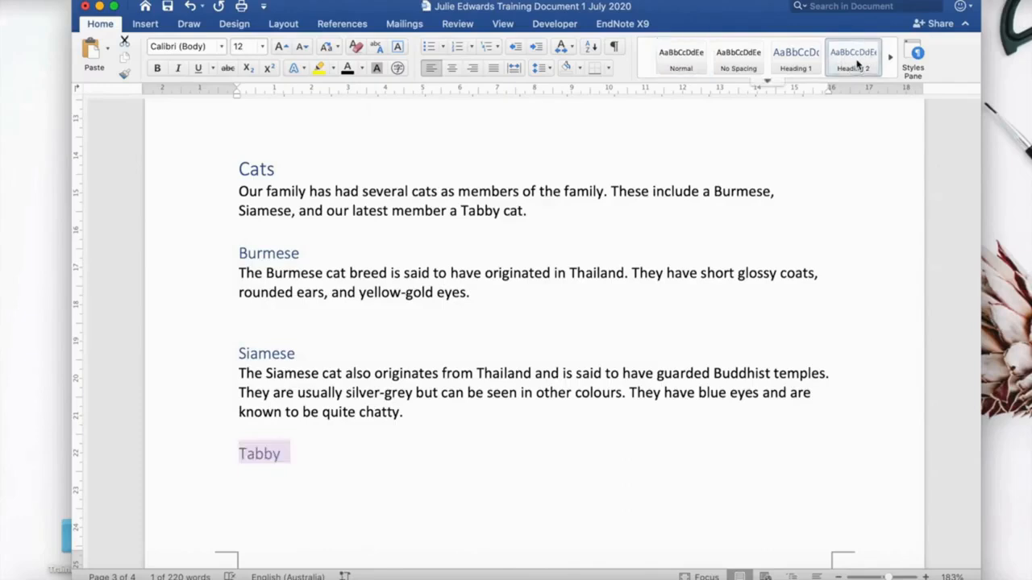
{"action": "left_click", "coordinate": [403, 497]}
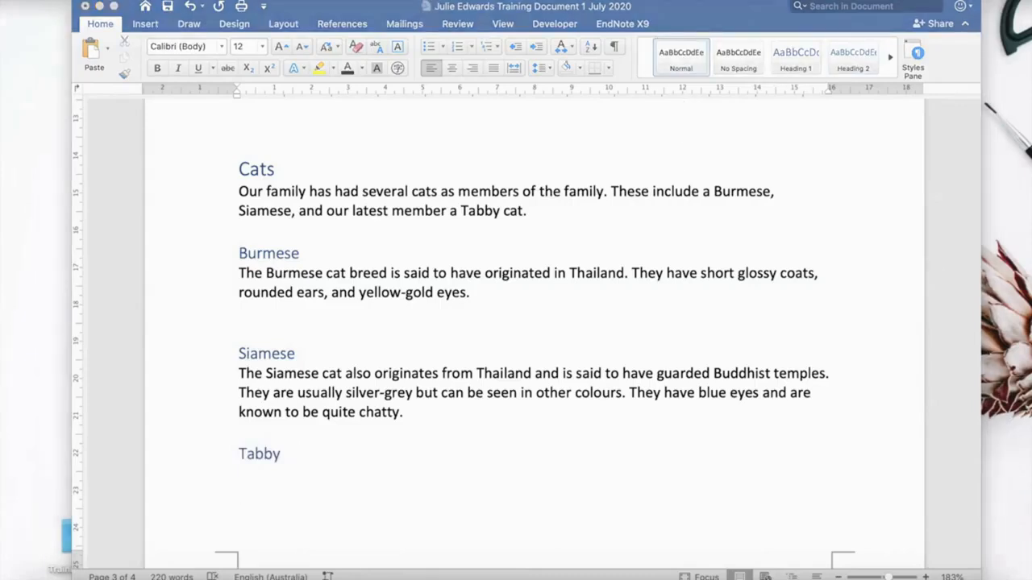
{"action": "left_click", "coordinate": [239, 477]}
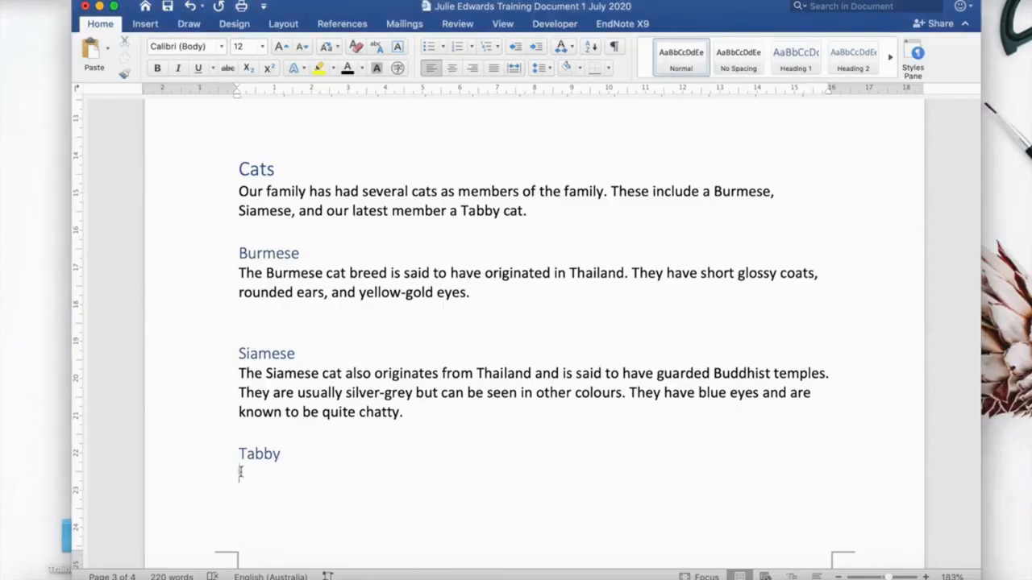
{"action": "type", "text": "Our Tabby cat rules the house; he is affectionate when it suits and chatty, especially when he wants his food. They are called Tabby cats due to the patterns on their coats."}
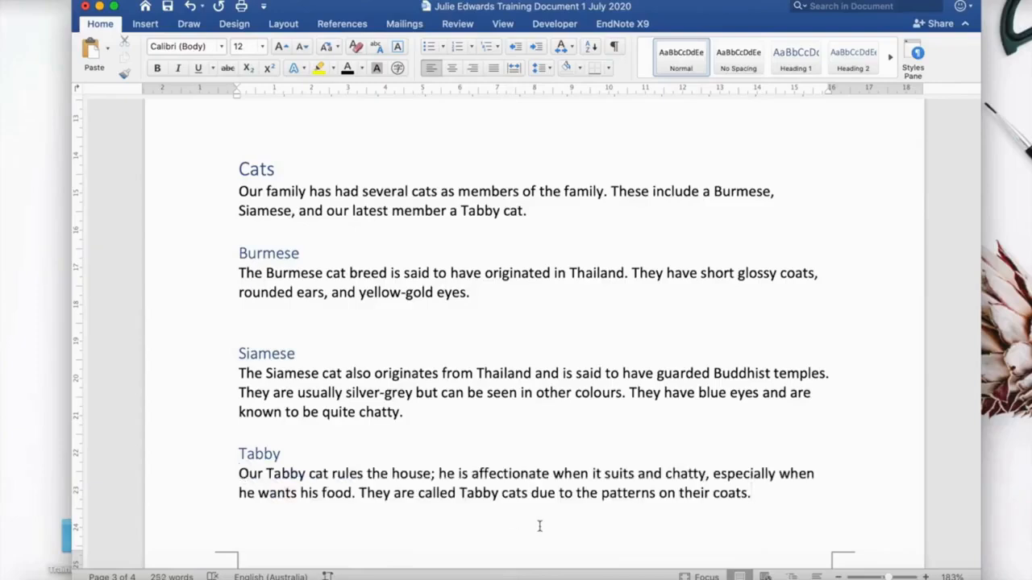
Update the entire table of contents again after adding the Siamese and Tabby sections.
{"action": "scroll", "coordinate": [536, 525], "scroll_direction": "up", "scroll_amount": 15}
{"action": "scroll", "coordinate": [540, 526], "scroll_direction": "up", "scroll_amount": 10}
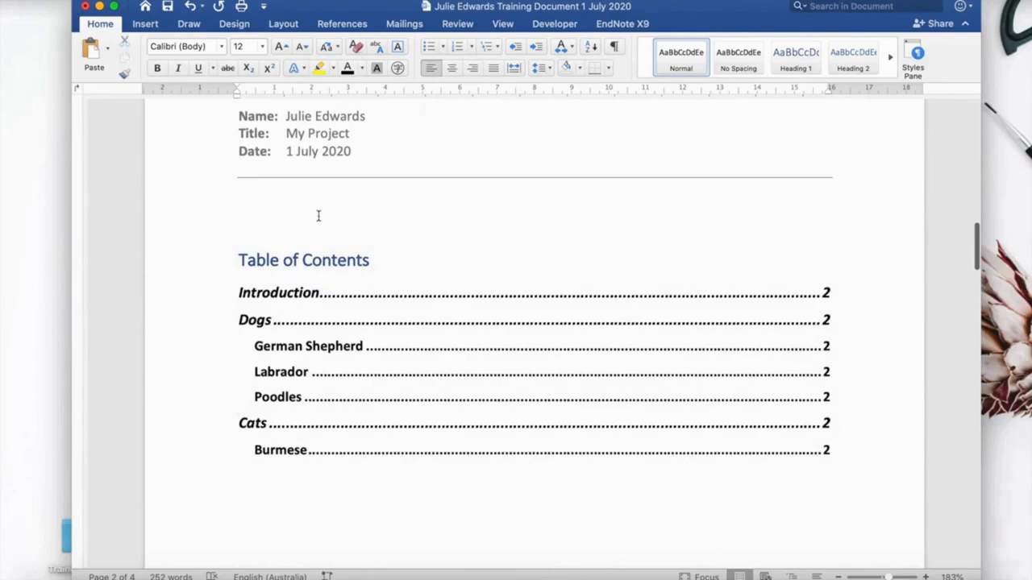
{"action": "left_click", "coordinate": [316, 215]}
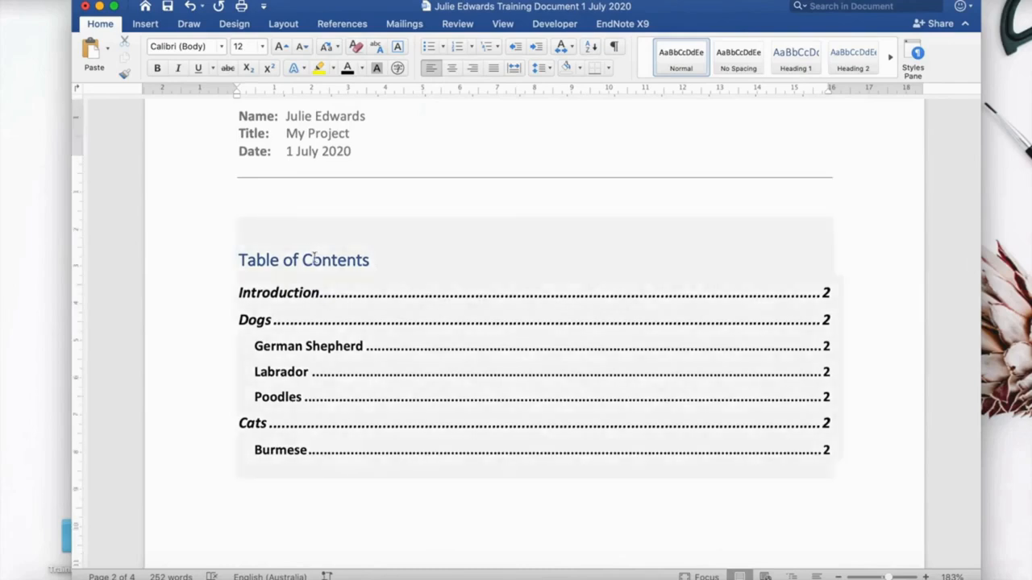
{"action": "left_click", "coordinate": [314, 258]}
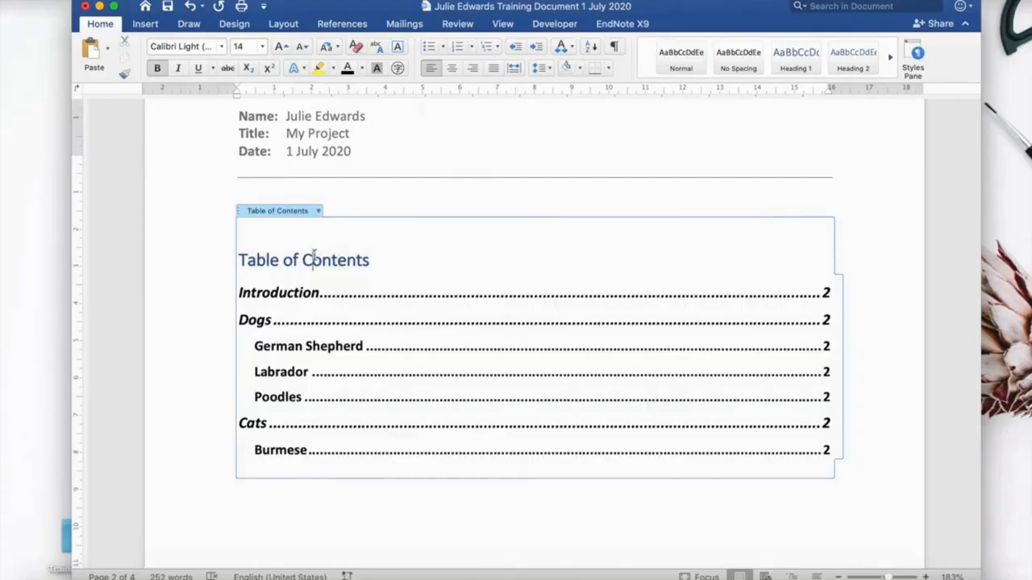
{"action": "left_click", "coordinate": [318, 211]}
{"action": "left_click", "coordinate": [344, 228]}
{"action": "left_click", "coordinate": [389, 197]}
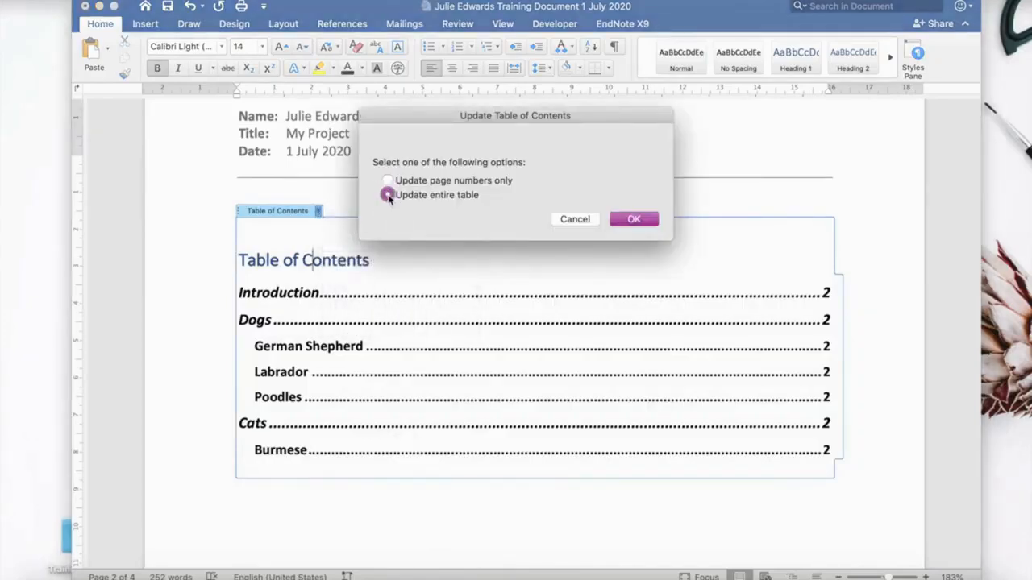
{"action": "left_click", "coordinate": [627, 219]}
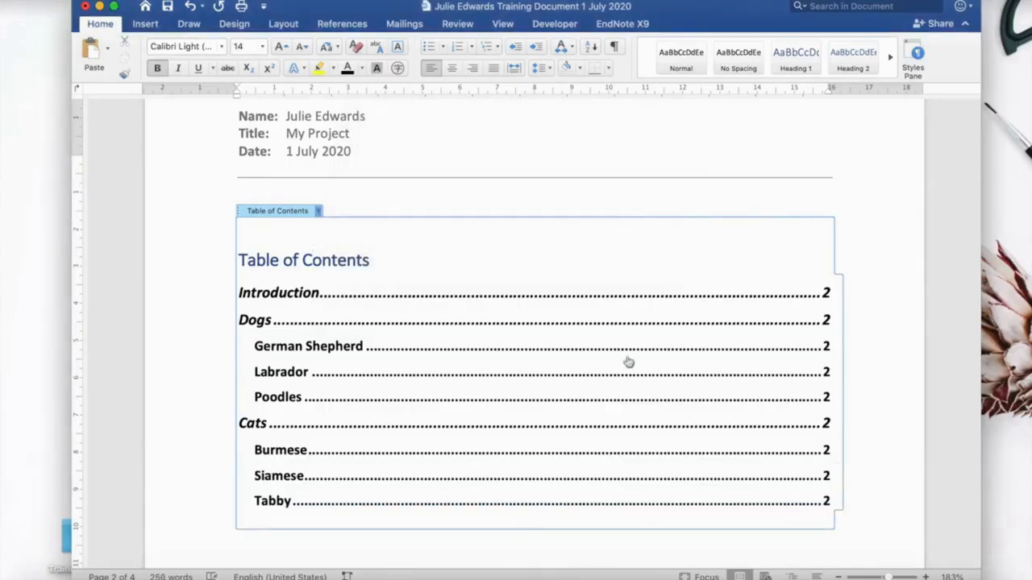
{"action": "scroll", "coordinate": [628, 379], "scroll_direction": "down", "scroll_amount": 2}
{"action": "scroll", "coordinate": [629, 379], "scroll_direction": "down", "scroll_amount": 1}
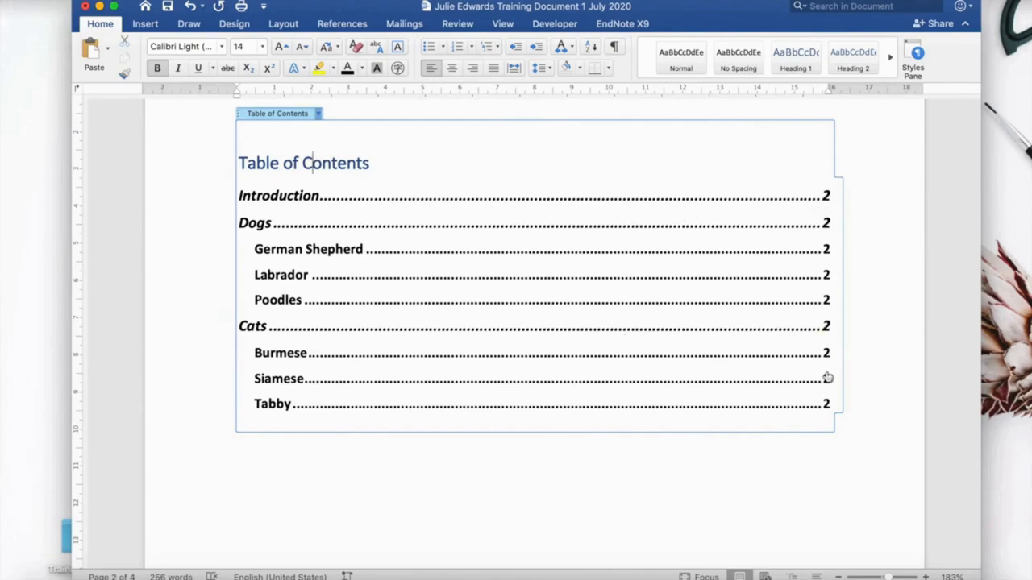
{"action": "scroll", "coordinate": [623, 421], "scroll_direction": "down", "scroll_amount": 15}
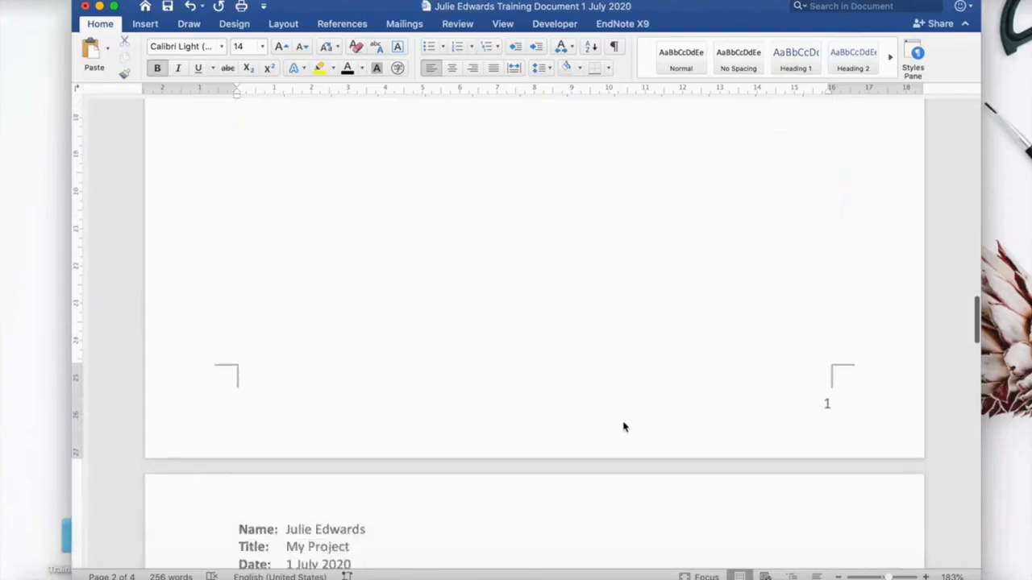
{"action": "scroll", "coordinate": [623, 422], "scroll_direction": "down", "scroll_amount": 12}
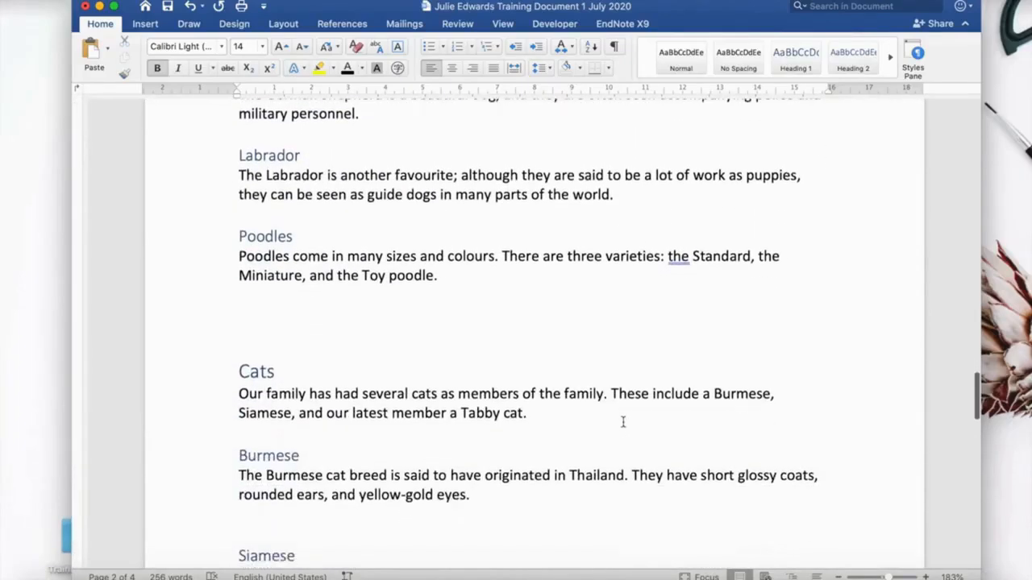
Add blank lines before the Cats heading to push it onto the next page.
{"action": "left_click", "coordinate": [239, 371]}
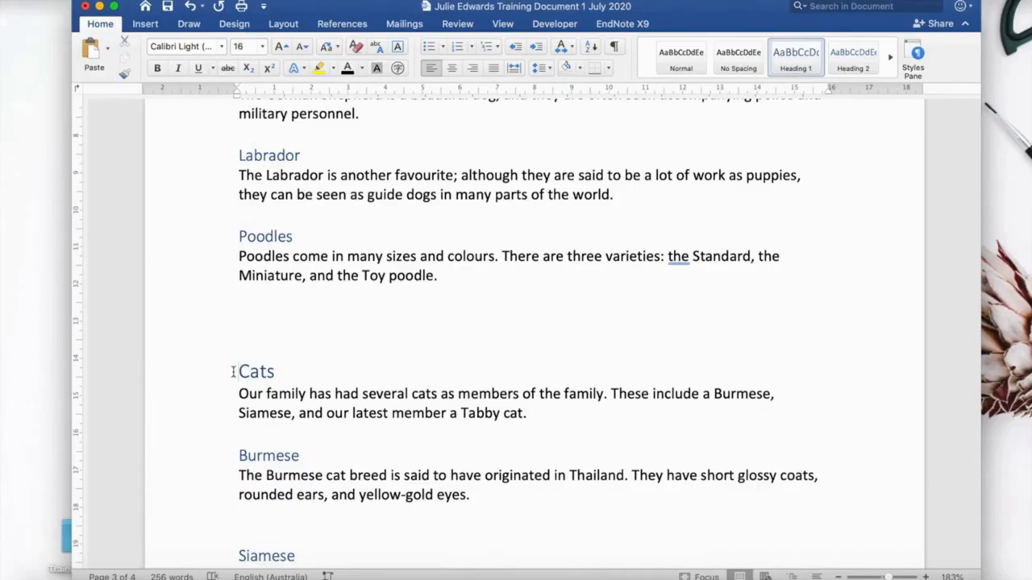
{"action": "key", "text": "Return"}
{"action": "key", "text": "Return"}
{"action": "key", "text": "Return"}
{"action": "key", "text": "Return"}
{"action": "key", "text": "Return"}
{"action": "key", "text": "Return"}
{"action": "key", "text": "Return"}
{"action": "key", "text": "Return"}
{"action": "key", "text": "Return"}
{"action": "key", "text": "Return"}
{"action": "key", "text": "Return"}
{"action": "key", "text": "Return"}
{"action": "key", "text": "Return"}
{"action": "key", "text": "Return"}
{"action": "key", "text": "Return"}
{"action": "key", "text": "Return"}
{"action": "key", "text": "Return"}
{"action": "key", "text": "Return"}
{"action": "key", "text": "Return"}
{"action": "key", "text": "Return"}
{"action": "key", "text": "Return"}
{"action": "key", "text": "Return"}
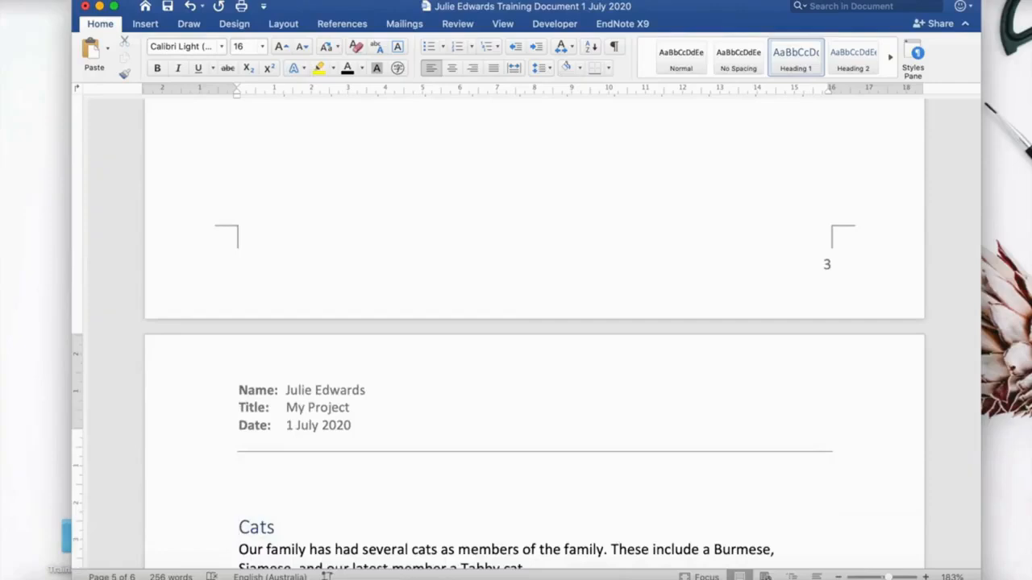
{"action": "key", "text": "BackSpace"}
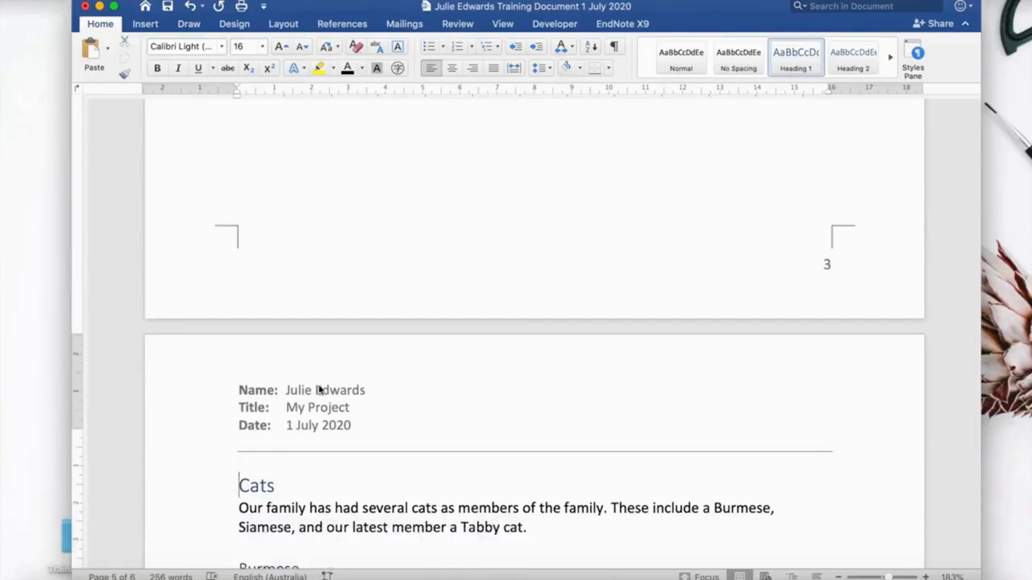
Remove the added blank lines above the Cats heading.
{"action": "scroll", "coordinate": [336, 226], "scroll_direction": "up", "scroll_amount": 6}
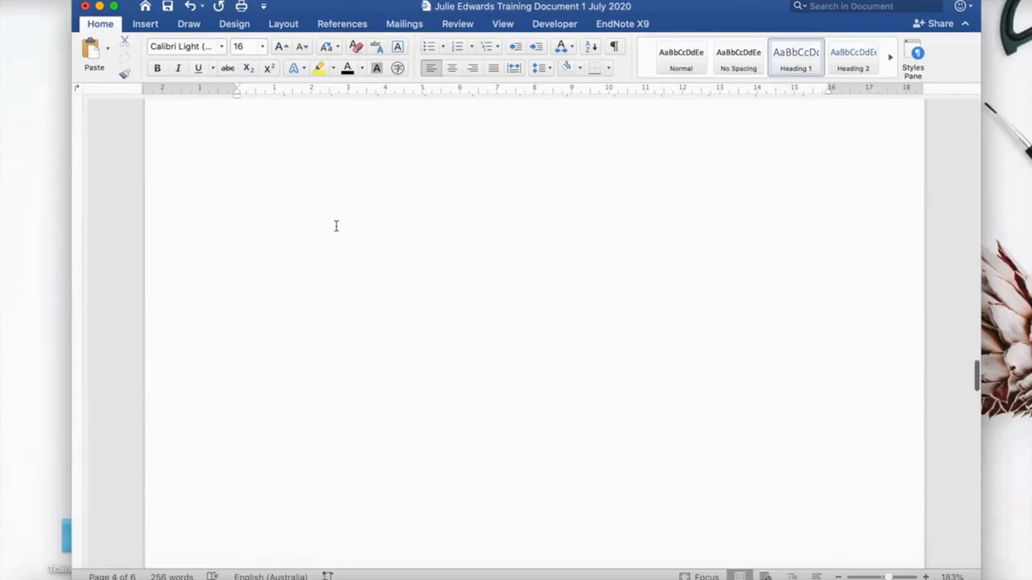
{"action": "scroll", "coordinate": [337, 226], "scroll_direction": "up", "scroll_amount": 10}
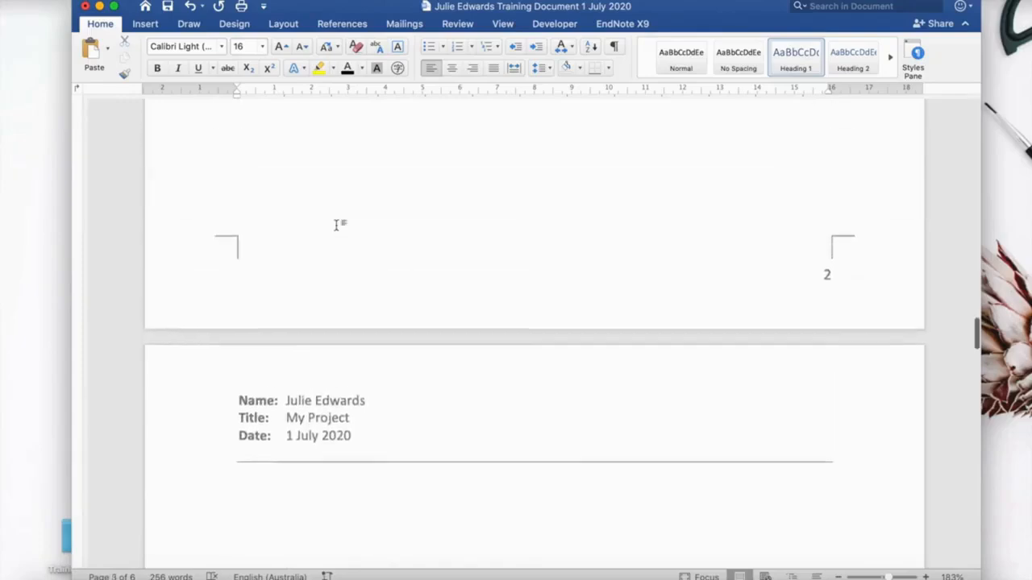
{"action": "scroll", "coordinate": [336, 226], "scroll_direction": "down", "scroll_amount": 6}
{"action": "left_click", "coordinate": [241, 243]}
{"action": "scroll", "coordinate": [240, 385], "scroll_direction": "down", "scroll_amount": 15}
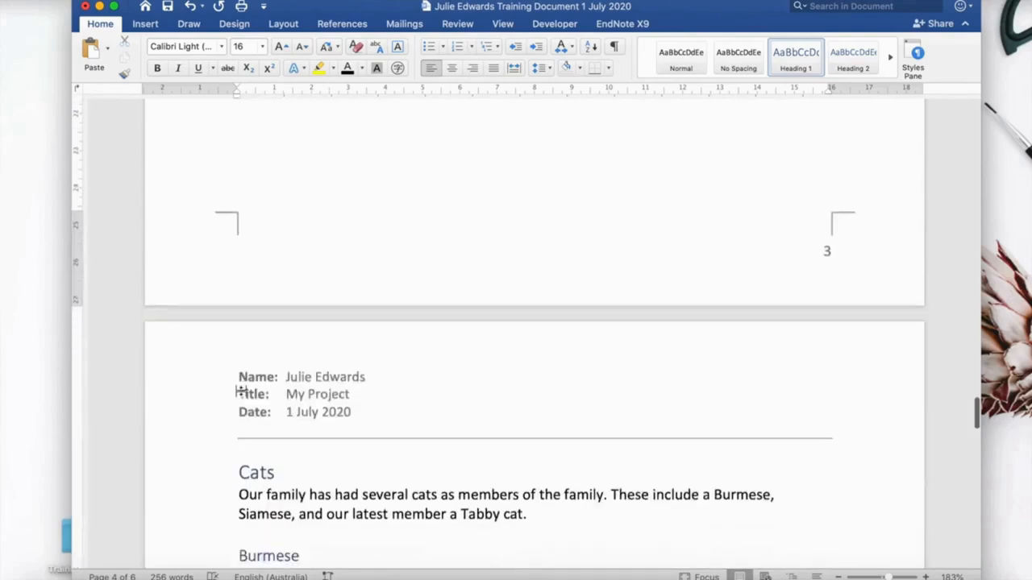
{"action": "left_click", "coordinate": [239, 390]}
{"action": "key", "text": "BackSpace"}
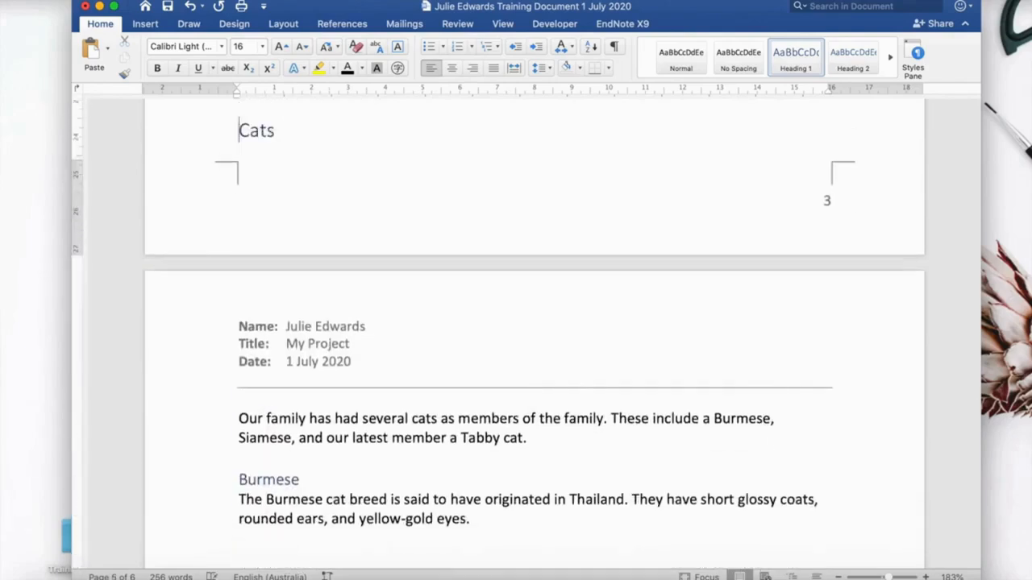
{"action": "key", "text": "BackSpace"}
{"action": "key", "text": "BackSpace"}
{"action": "key", "text": "BackSpace"}
{"action": "key", "text": "BackSpace"}
{"action": "key", "text": "BackSpace"}
{"action": "key", "text": "BackSpace"}
{"action": "key", "text": "BackSpace"}
{"action": "key", "text": "BackSpace"}
{"action": "key", "text": "BackSpace"}
{"action": "key", "text": "BackSpace"}
{"action": "key", "text": "BackSpace"}
{"action": "key", "text": "BackSpace"}
{"action": "key", "text": "BackSpace"}
{"action": "key", "text": "BackSpace"}
{"action": "key", "text": "BackSpace"}
{"action": "key", "text": "BackSpace"}
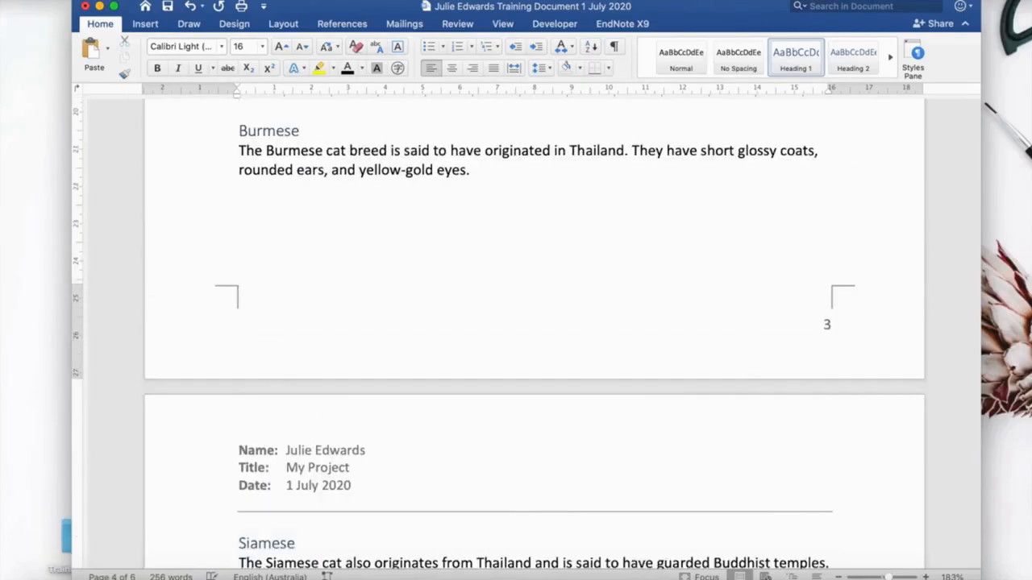
{"action": "scroll", "coordinate": [535, 330], "scroll_direction": "up", "scroll_amount": 3}
{"action": "key", "text": "BackSpace"}
{"action": "key", "text": "BackSpace"}
{"action": "key", "text": "BackSpace"}
{"action": "key", "text": "BackSpace"}
{"action": "key", "text": "BackSpace"}
{"action": "key", "text": "BackSpace"}
{"action": "key", "text": "BackSpace"}
{"action": "key", "text": "BackSpace"}
{"action": "key", "text": "BackSpace"}
{"action": "key", "text": "BackSpace"}
{"action": "key", "text": "BackSpace"}
{"action": "key", "text": "BackSpace"}
{"action": "key", "text": "BackSpace"}
{"action": "key", "text": "BackSpace"}
{"action": "key", "text": "BackSpace"}
{"action": "key", "text": "BackSpace"}
{"action": "key", "text": "BackSpace"}
{"action": "key", "text": "BackSpace"}
{"action": "key", "text": "BackSpace"}
{"action": "key", "text": "BackSpace"}
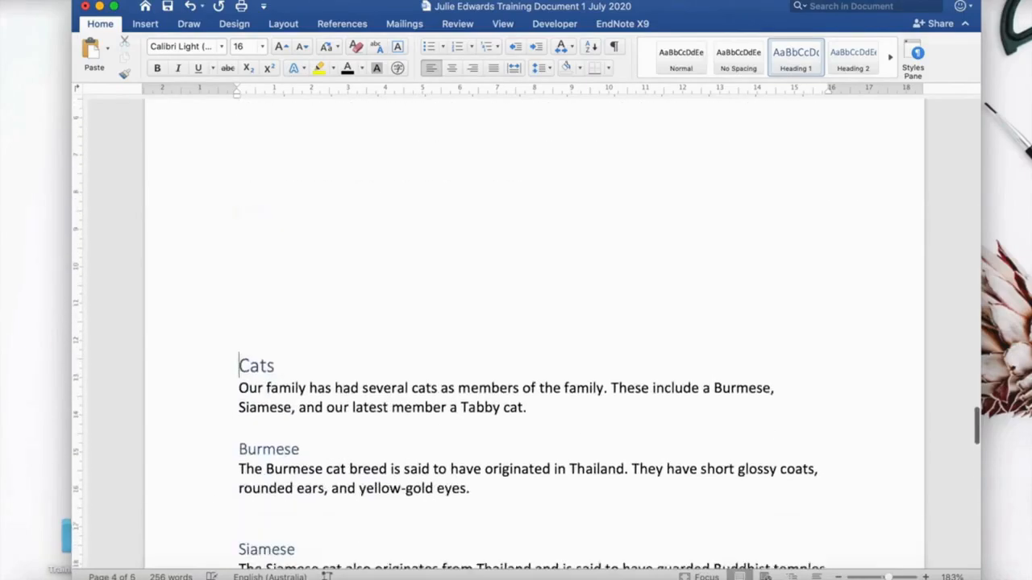
Insert a page break in the Burmese paragraph after 'short glossy coats,'.
{"action": "scroll", "coordinate": [526, 345], "scroll_direction": "up", "scroll_amount": 1}
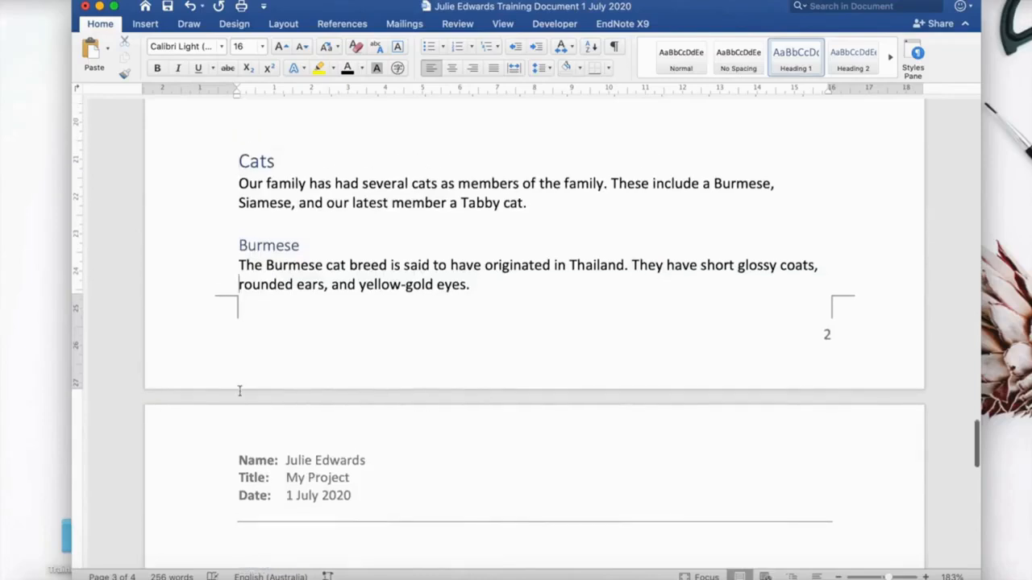
{"action": "key", "text": "super+Return"}
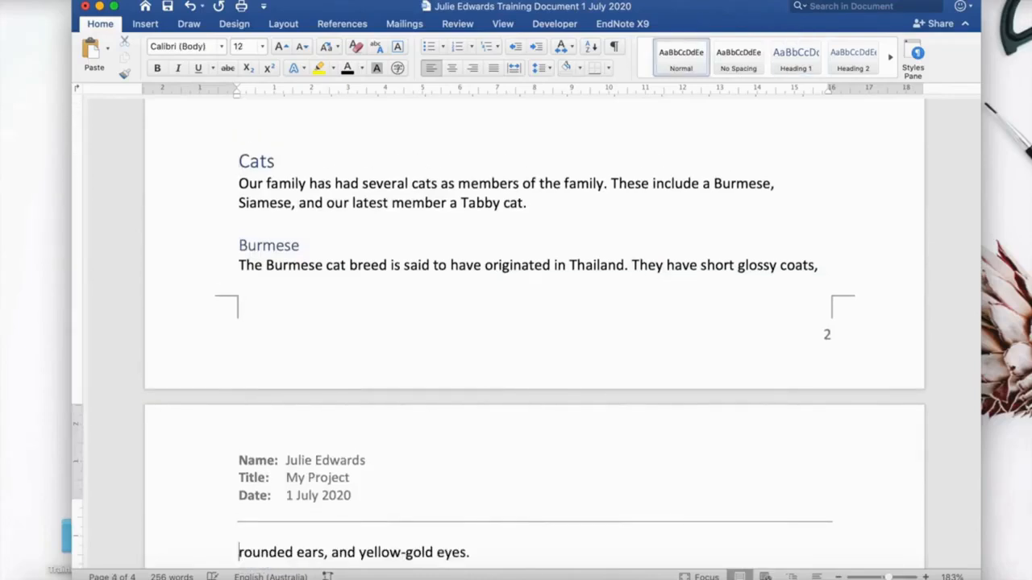
Insert a page break before the Cats heading and delete the empty space it creates above the heading.
{"action": "left_click", "coordinate": [237, 161]}
{"action": "key", "text": "super+Return"}
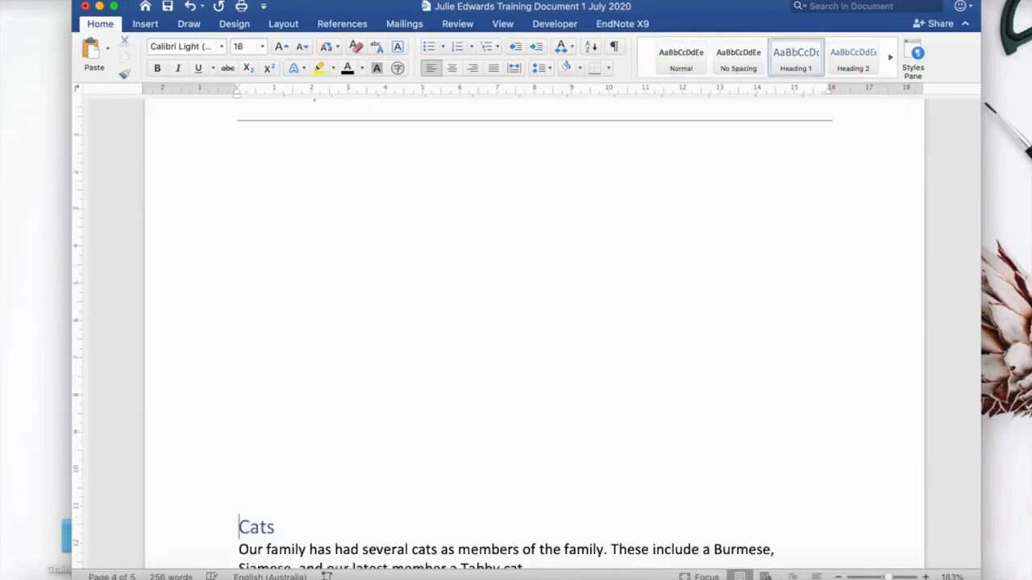
{"action": "left_click_drag", "start_coordinate": [237, 477], "coordinate": [247, 152]}
{"action": "key", "text": "Delete"}
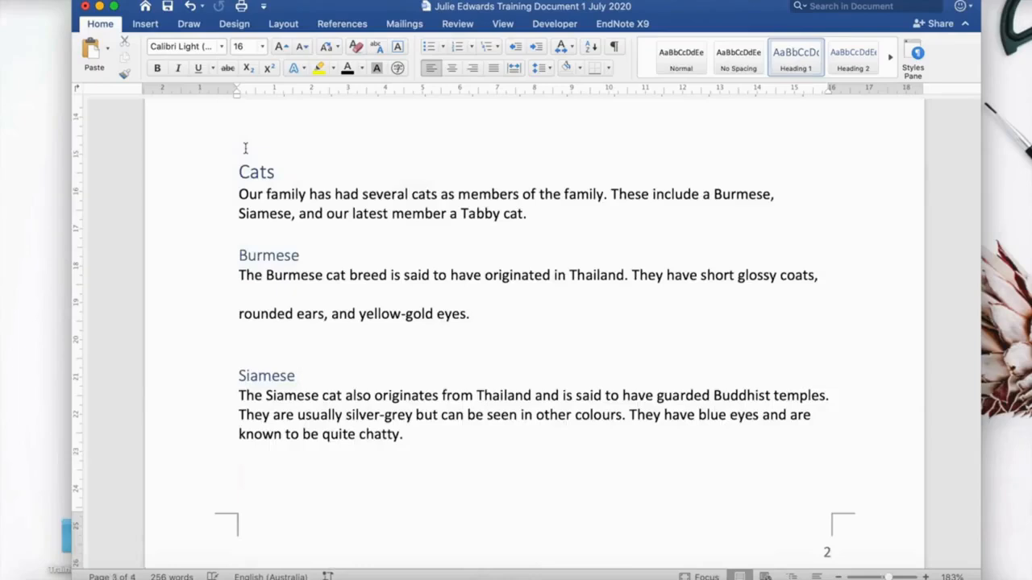
Add about ten blank lines above the Cats heading to push it down the page.
{"action": "scroll", "coordinate": [253, 165], "scroll_direction": "up", "scroll_amount": 4}
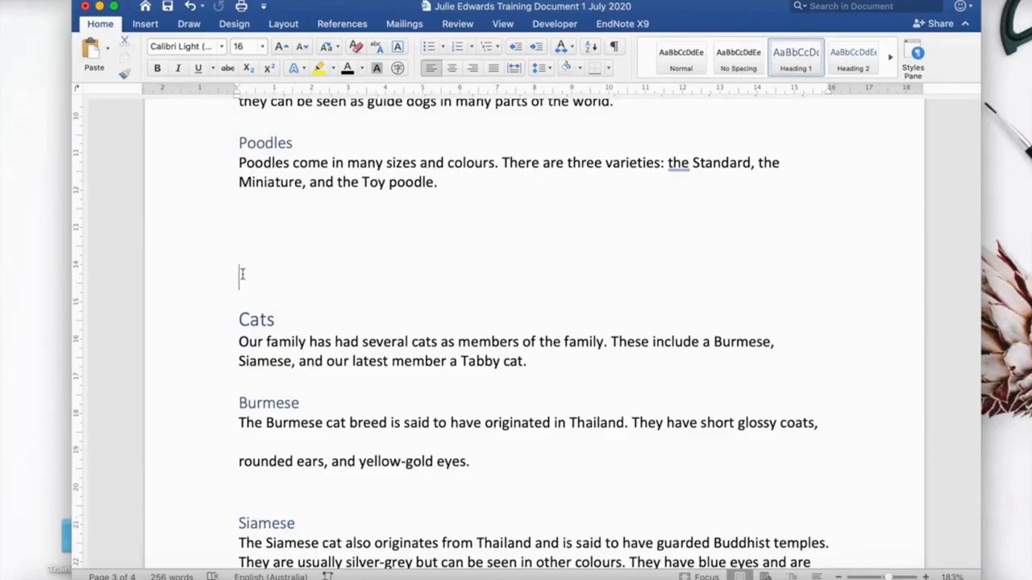
{"action": "key", "text": "Return"}
{"action": "key", "text": "Return"}
{"action": "key", "text": "Return"}
{"action": "key", "text": "Return"}
{"action": "key", "text": "Return"}
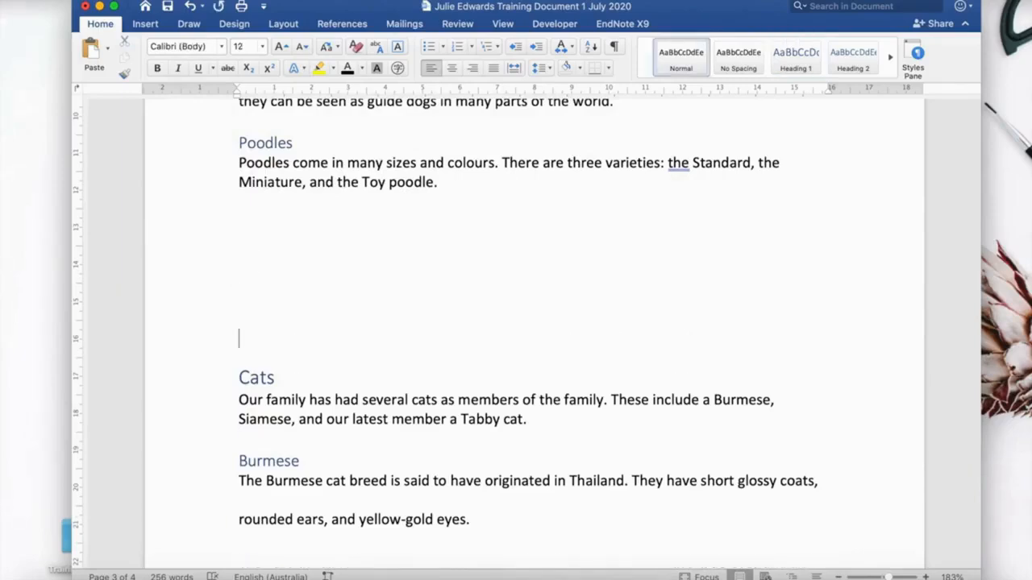
{"action": "key", "text": "Return"}
{"action": "key", "text": "Return"}
{"action": "key", "text": "Return"}
{"action": "key", "text": "Return"}
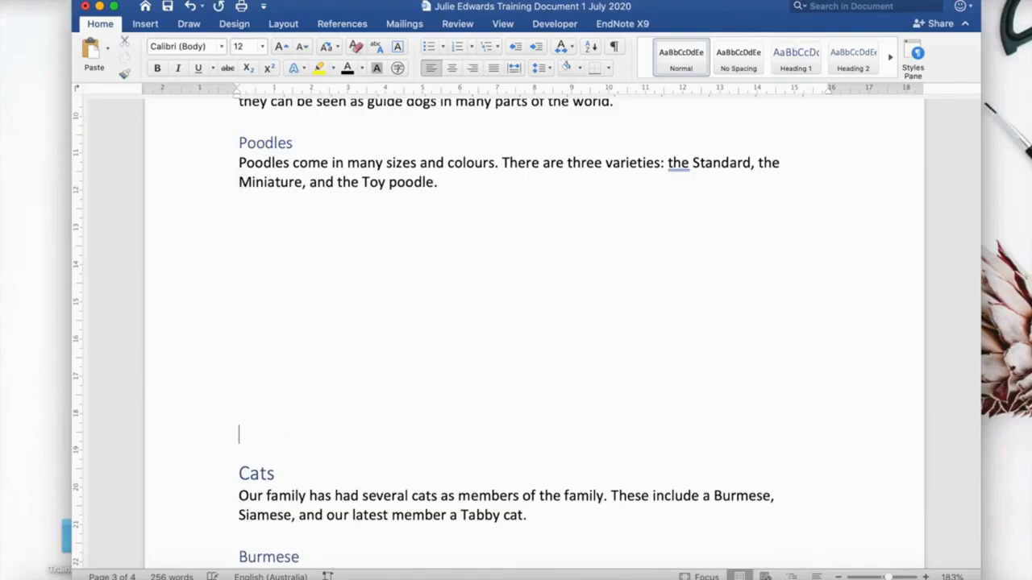
{"action": "key", "text": "Return"}
{"action": "key", "text": "Return"}
{"action": "key", "text": "Return"}
{"action": "key", "text": "Return"}
{"action": "key", "text": "Return"}
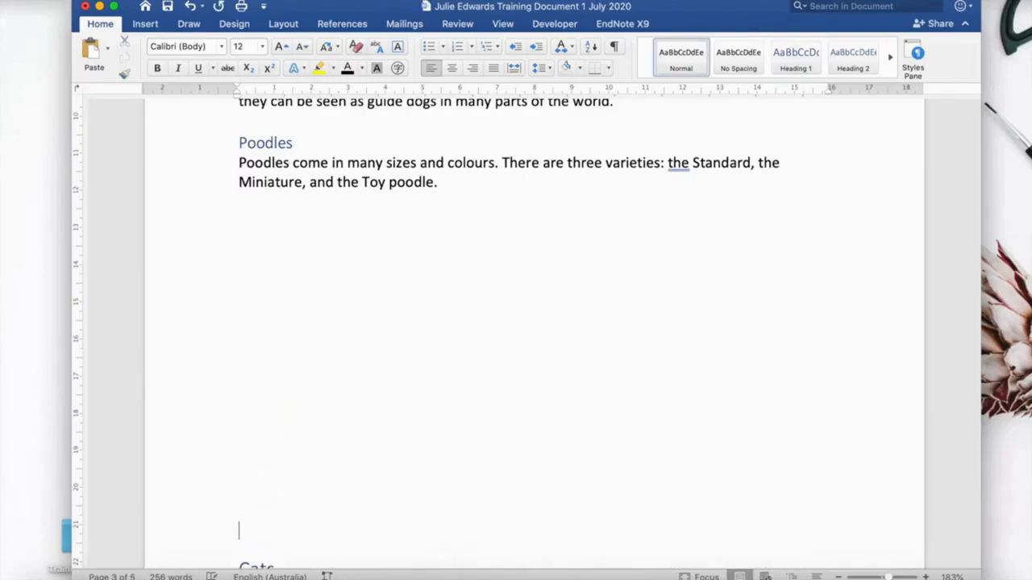
{"action": "key", "text": "Return"}
{"action": "scroll", "coordinate": [534, 331], "scroll_direction": "down", "scroll_amount": 6}
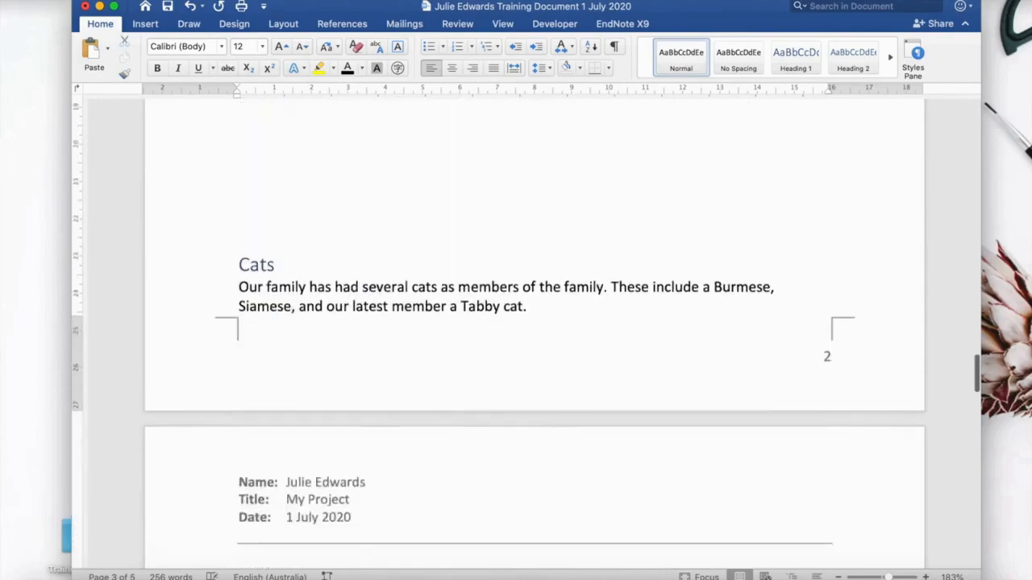
{"action": "key", "text": "Return"}
Add a blank line above the Poodles subheading and another above the Labrador subheading.
{"action": "scroll", "coordinate": [282, 177], "scroll_direction": "up", "scroll_amount": 5}
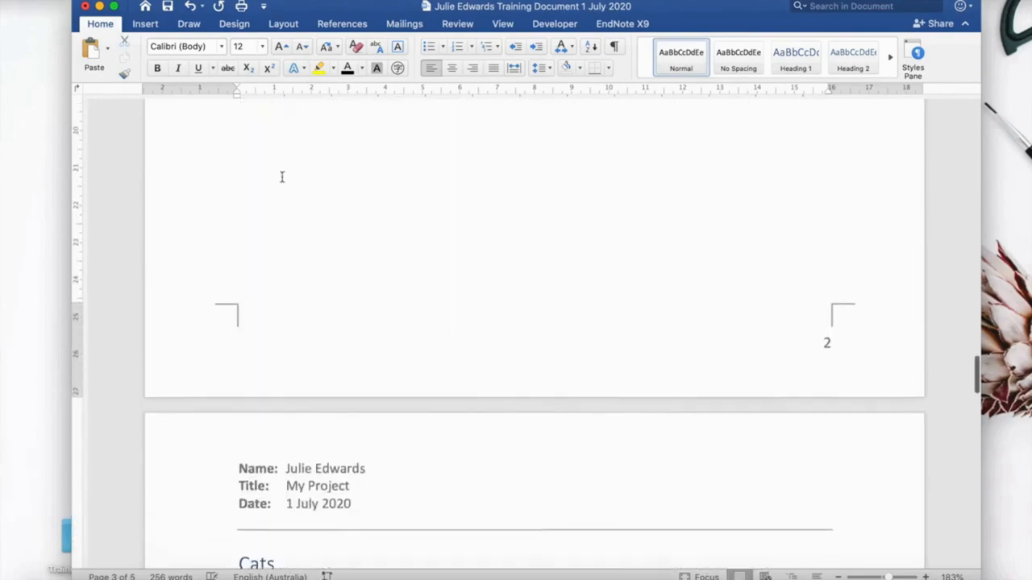
{"action": "scroll", "coordinate": [282, 177], "scroll_direction": "up", "scroll_amount": 5}
{"action": "left_click", "coordinate": [254, 225]}
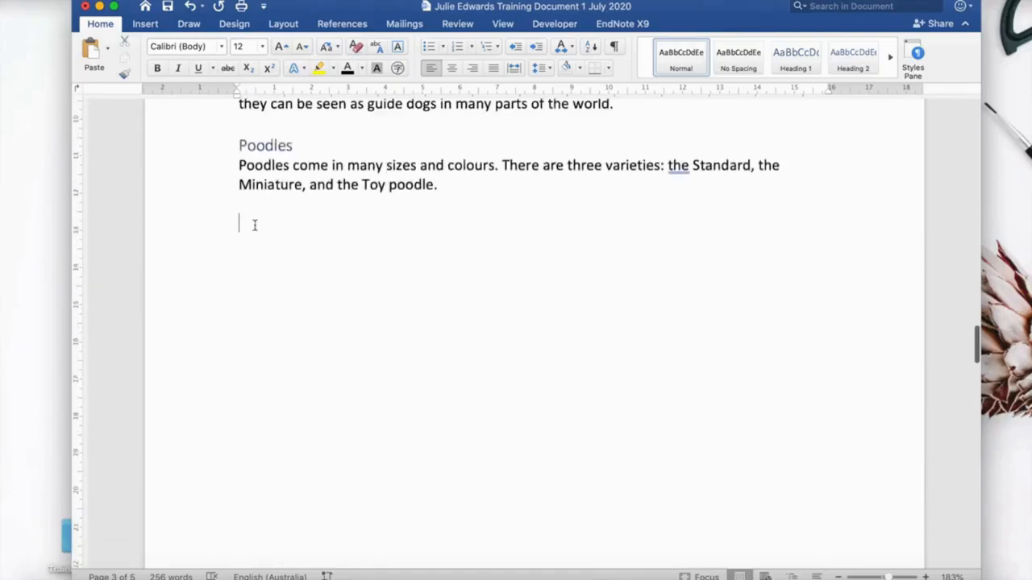
{"action": "left_click", "coordinate": [238, 148]}
{"action": "key", "text": "Return"}
{"action": "scroll", "coordinate": [237, 148], "scroll_direction": "up", "scroll_amount": 1}
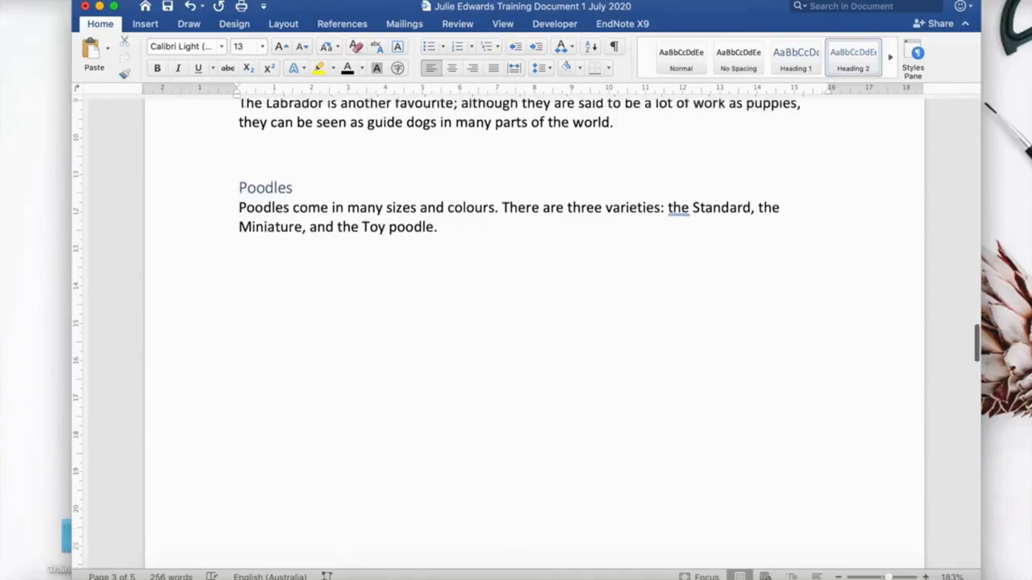
{"action": "scroll", "coordinate": [516, 323], "scroll_direction": "up", "scroll_amount": 3}
{"action": "left_click", "coordinate": [240, 196]}
{"action": "key", "text": "Return"}
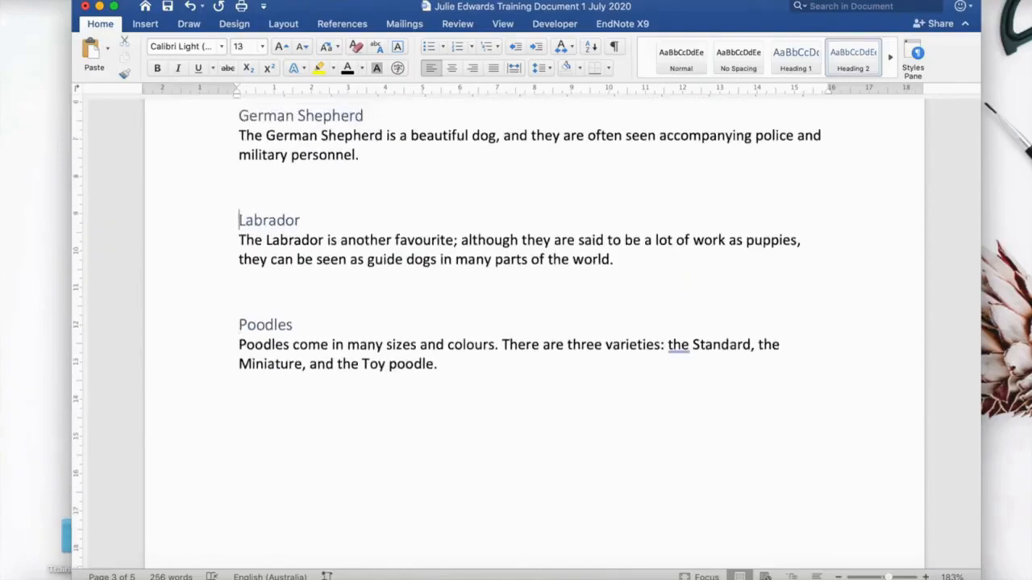
Add three more blank lines below the Poodles paragraph.
{"action": "scroll", "coordinate": [516, 323], "scroll_direction": "up", "scroll_amount": 4}
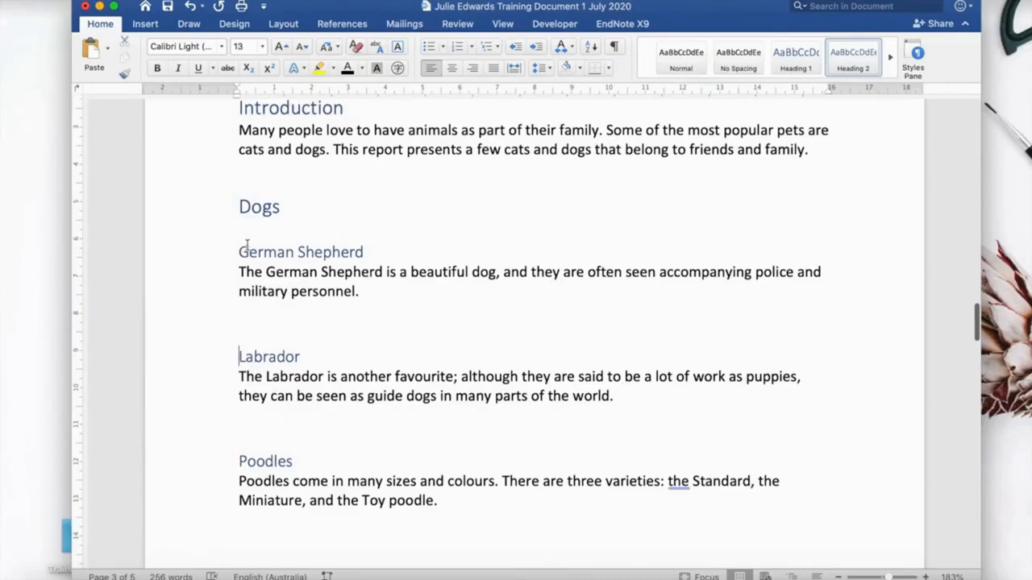
{"action": "scroll", "coordinate": [247, 246], "scroll_direction": "up", "scroll_amount": 1}
{"action": "scroll", "coordinate": [247, 242], "scroll_direction": "down", "scroll_amount": 2}
{"action": "scroll", "coordinate": [247, 241], "scroll_direction": "down", "scroll_amount": 10}
{"action": "scroll", "coordinate": [247, 240], "scroll_direction": "up", "scroll_amount": 1}
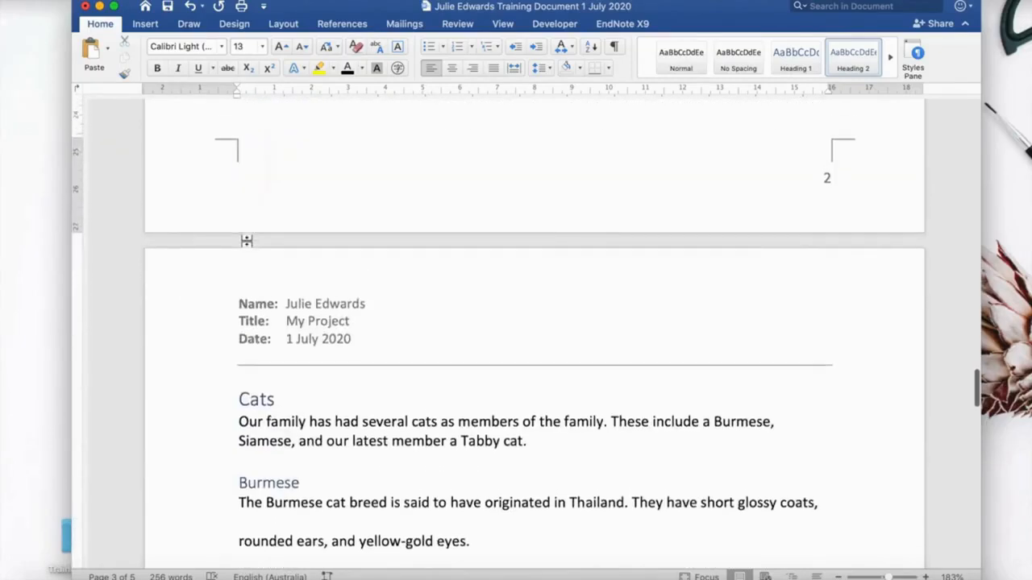
{"action": "scroll", "coordinate": [245, 355], "scroll_direction": "up", "scroll_amount": 8}
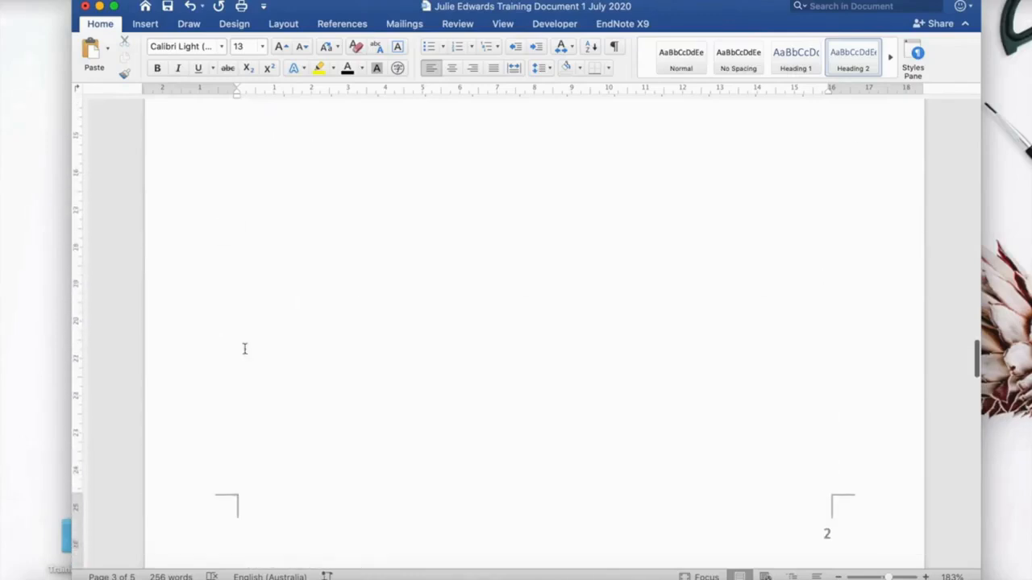
{"action": "left_click", "coordinate": [245, 350]}
{"action": "left_click", "coordinate": [245, 297]}
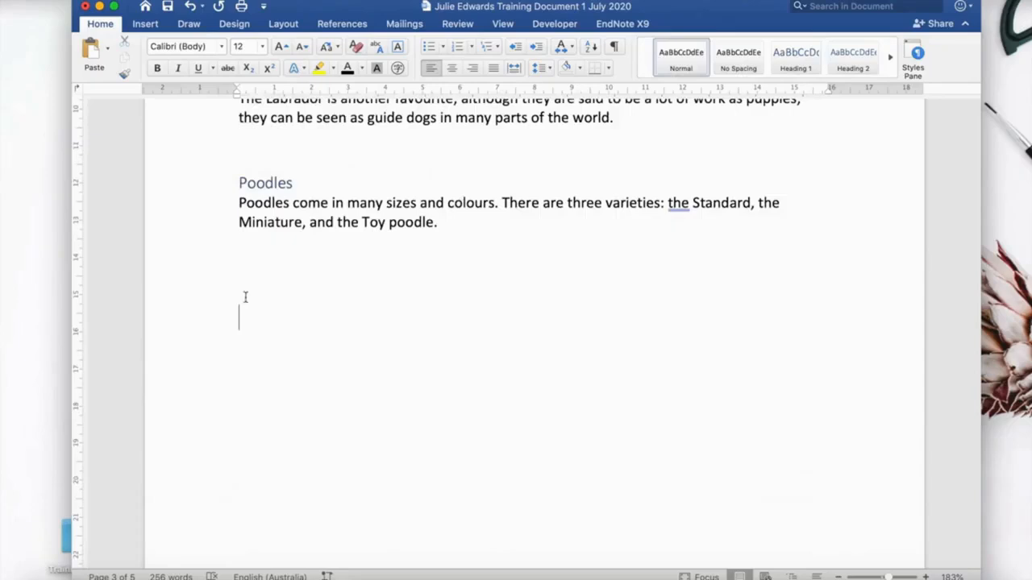
{"action": "key", "text": "Return"}
{"action": "key", "text": "Return"}
{"action": "key", "text": "Return"}
{"action": "scroll", "coordinate": [242, 258], "scroll_direction": "down", "scroll_amount": 7}
{"action": "scroll", "coordinate": [242, 265], "scroll_direction": "down", "scroll_amount": 3}
{"action": "scroll", "coordinate": [242, 258], "scroll_direction": "up", "scroll_amount": 1}
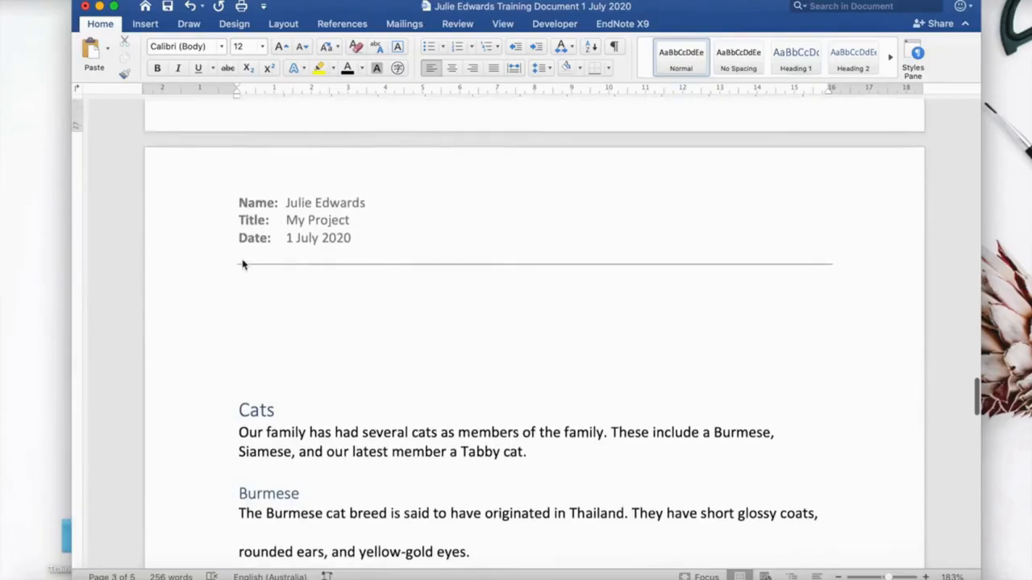
Delete the blank lines above the Cats heading so it sits just below the Poodles paragraph.
{"action": "left_click", "coordinate": [238, 407]}
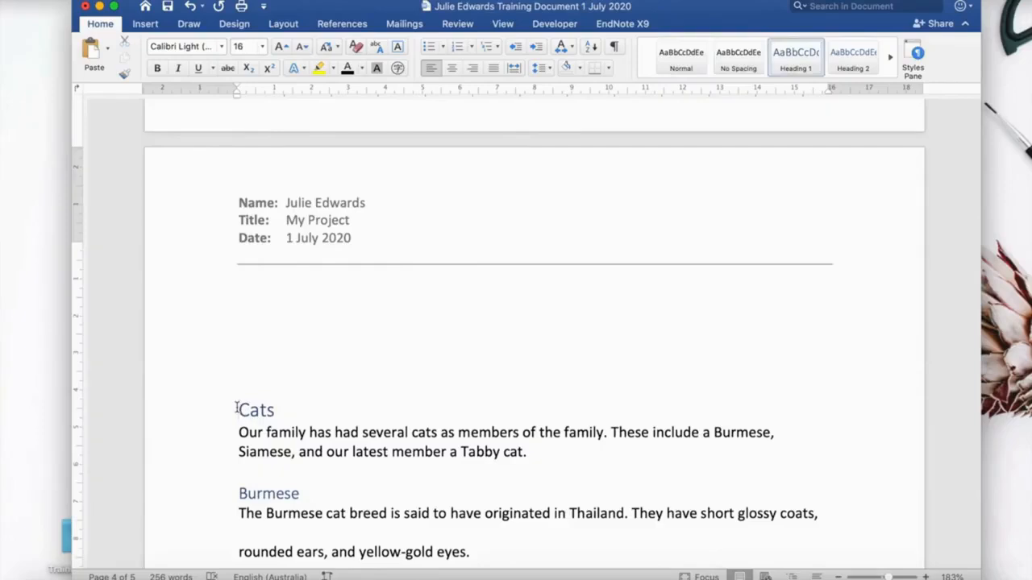
{"action": "key", "text": "BackSpace"}
{"action": "key", "text": "BackSpace"}
{"action": "key", "text": "BackSpace"}
{"action": "key", "text": "BackSpace"}
{"action": "key", "text": "BackSpace"}
{"action": "key", "text": "BackSpace"}
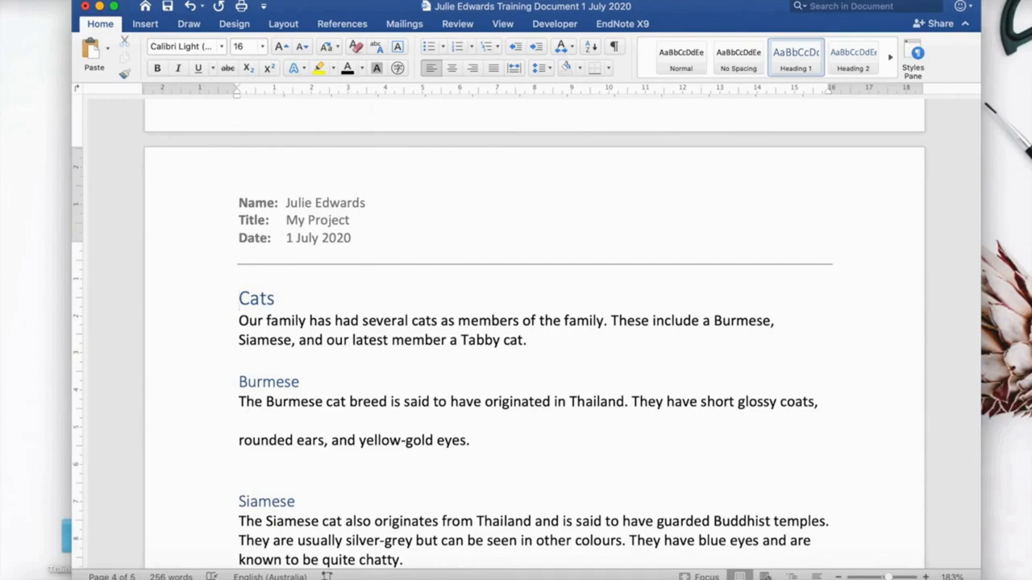
{"action": "key", "text": "BackSpace"}
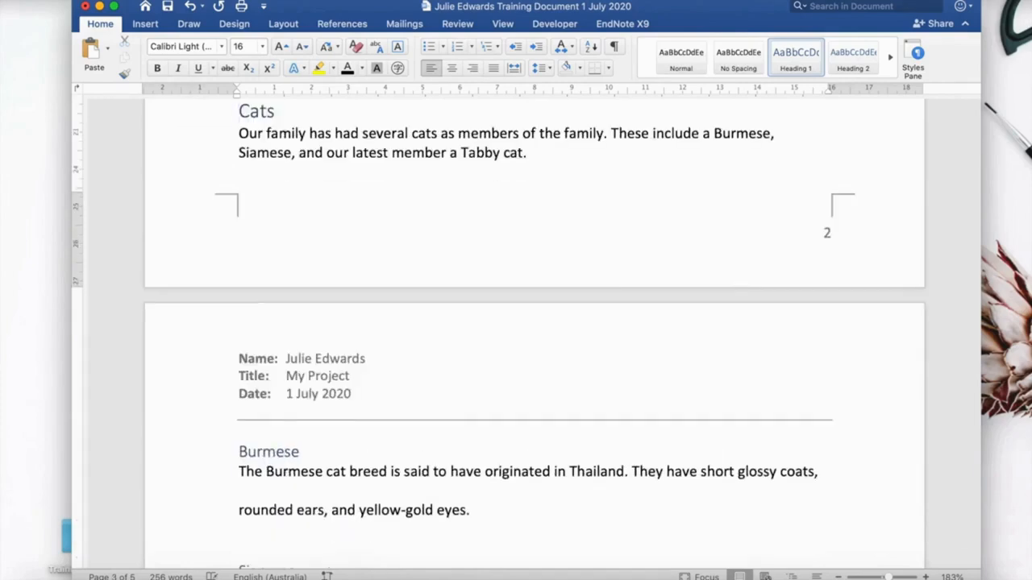
{"action": "scroll", "coordinate": [516, 323], "scroll_direction": "up", "scroll_amount": 5}
{"action": "scroll", "coordinate": [516, 323], "scroll_direction": "down", "scroll_amount": 3}
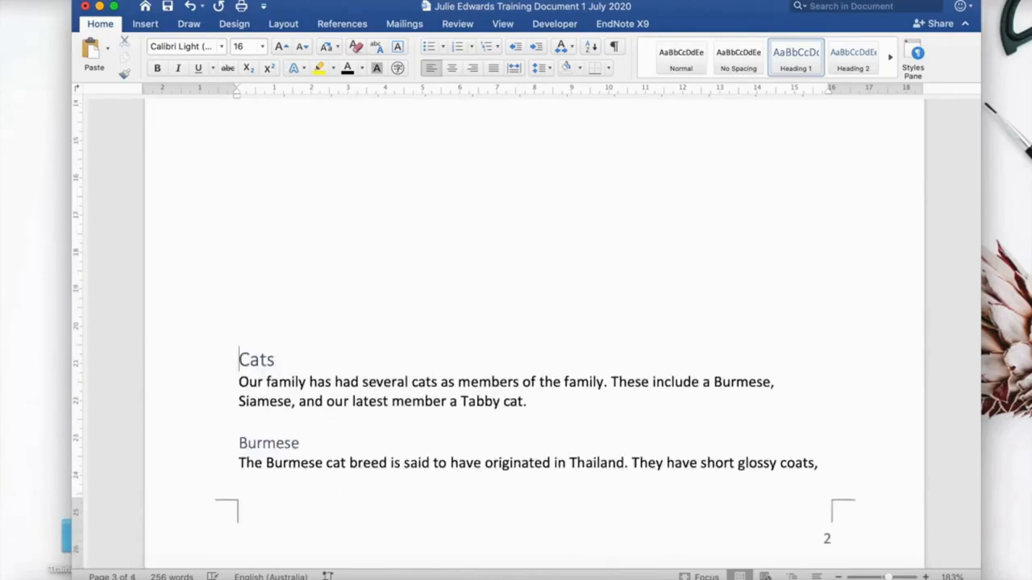
{"action": "scroll", "coordinate": [516, 323], "scroll_direction": "up", "scroll_amount": 3}
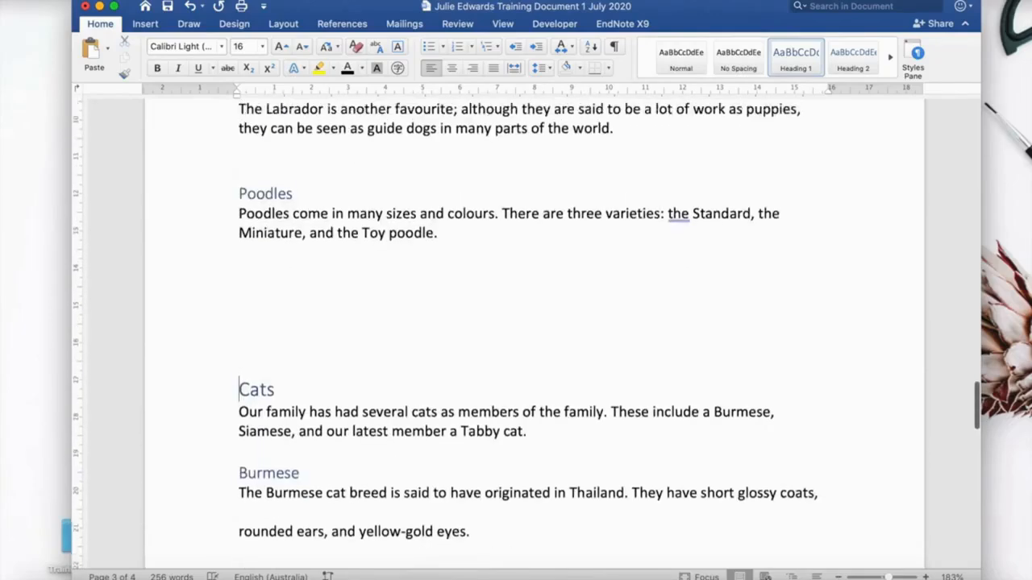
{"action": "key", "text": "BackSpace"}
{"action": "key", "text": "BackSpace"}
{"action": "key", "text": "BackSpace"}
{"action": "key", "text": "BackSpace"}
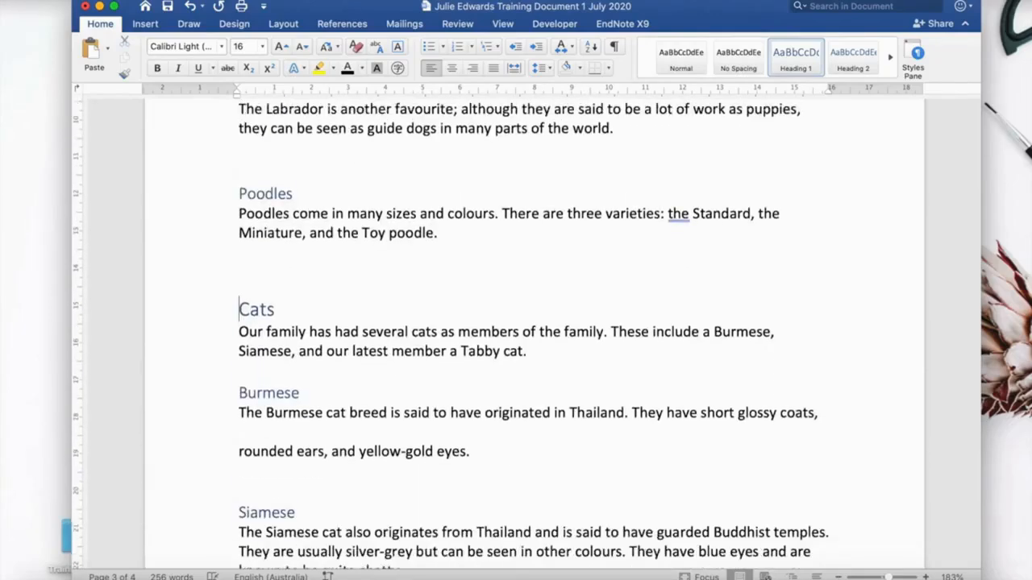
{"action": "key", "text": "BackSpace"}
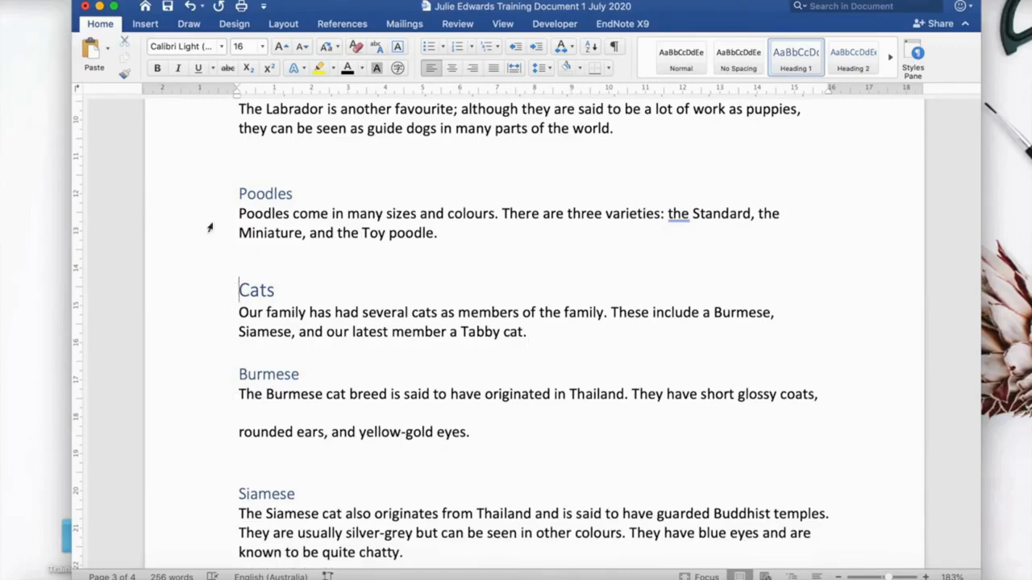
Insert a page break before the Cats heading so it starts on a new page.
{"action": "left_click", "coordinate": [138, 24]}
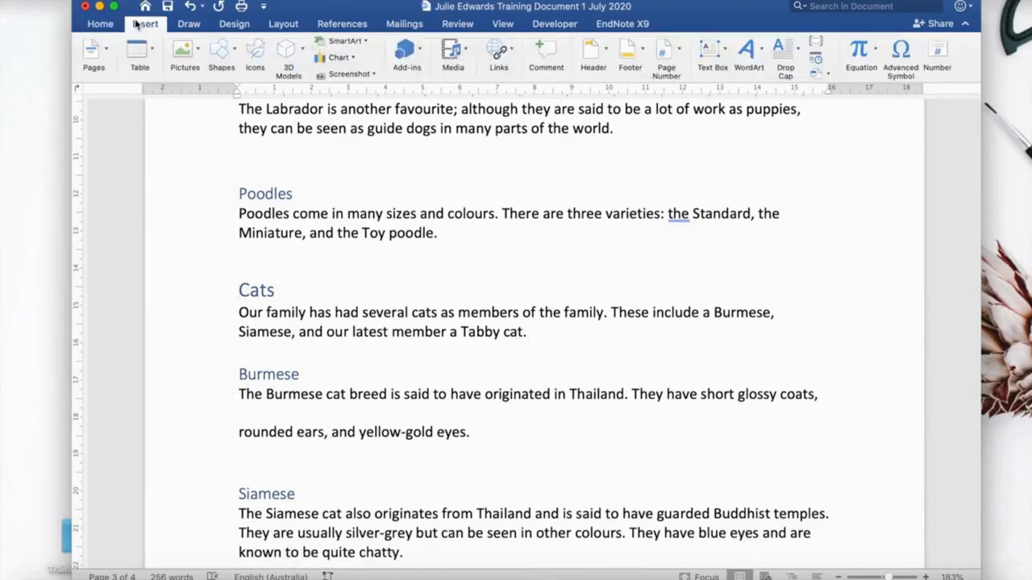
{"action": "left_click", "coordinate": [105, 57]}
{"action": "left_click", "coordinate": [126, 109]}
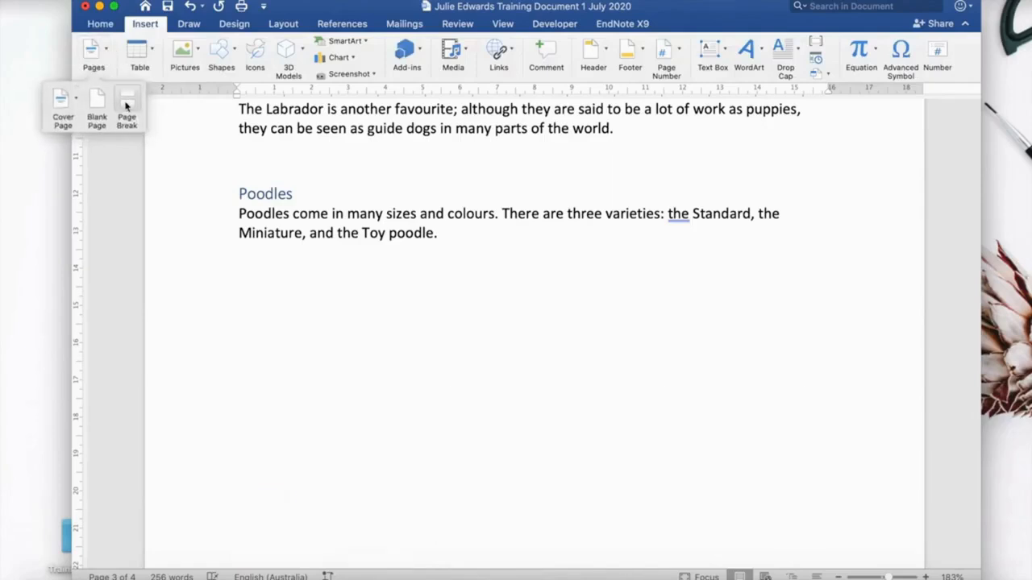
{"action": "scroll", "coordinate": [428, 385], "scroll_direction": "down", "scroll_amount": 5}
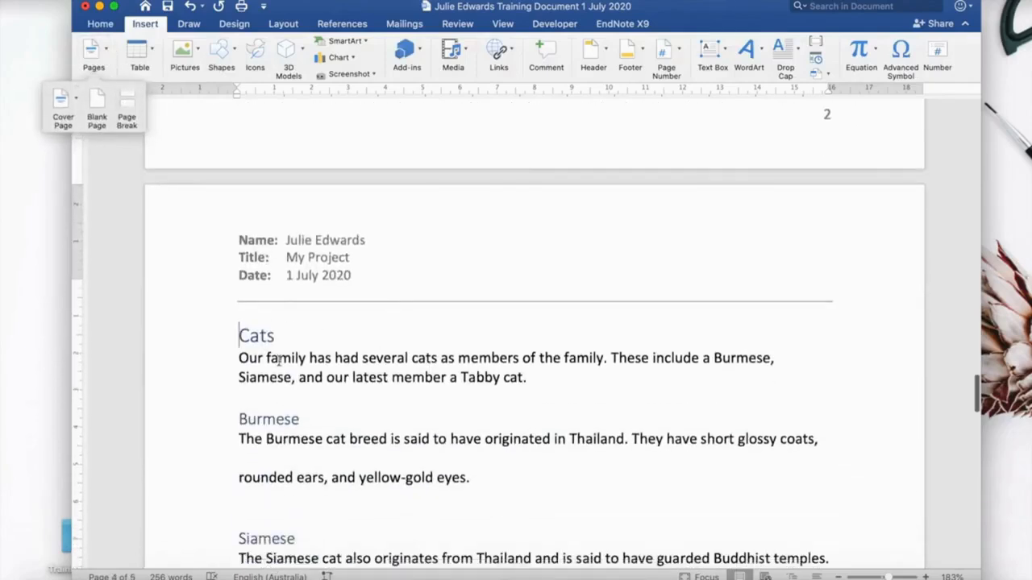
{"action": "scroll", "coordinate": [278, 362], "scroll_direction": "up", "scroll_amount": 10}
{"action": "scroll", "coordinate": [281, 359], "scroll_direction": "up", "scroll_amount": 5}
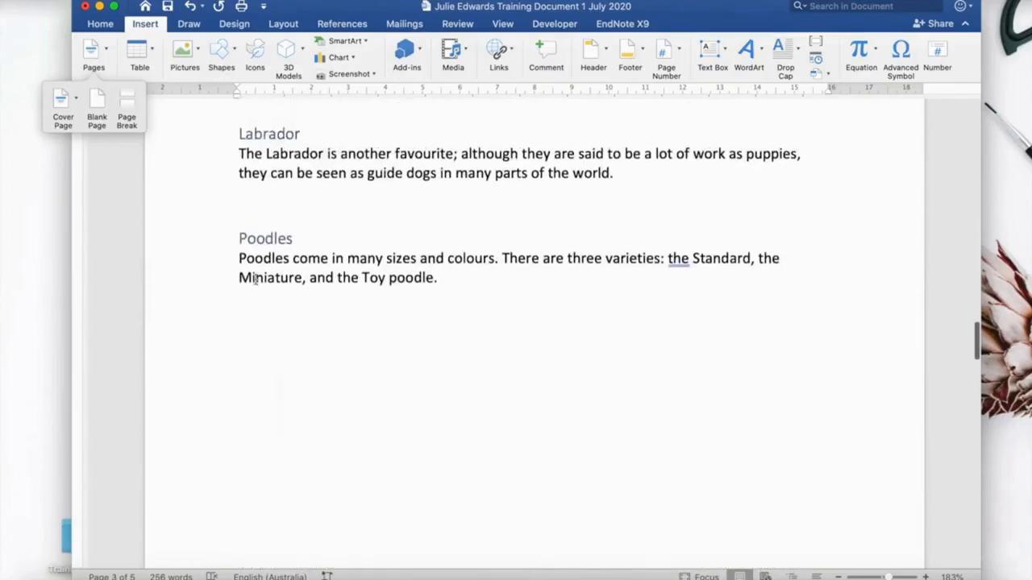
Add three blank lines above the Poodles subheading.
{"action": "left_click", "coordinate": [235, 238]}
{"action": "key", "text": "Return"}
{"action": "key", "text": "Return"}
{"action": "key", "text": "Return"}
{"action": "key", "text": "Return"}
{"action": "key", "text": "Return"}
{"action": "key", "text": "Return"}
{"action": "key", "text": "Return"}
{"action": "key", "text": "Return"}
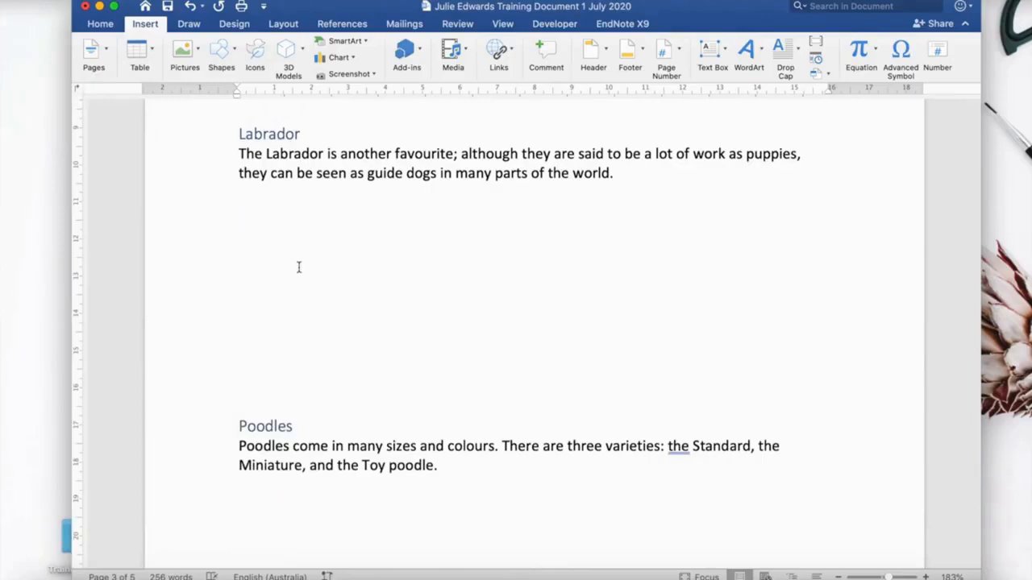
{"action": "scroll", "coordinate": [298, 267], "scroll_direction": "down", "scroll_amount": 10}
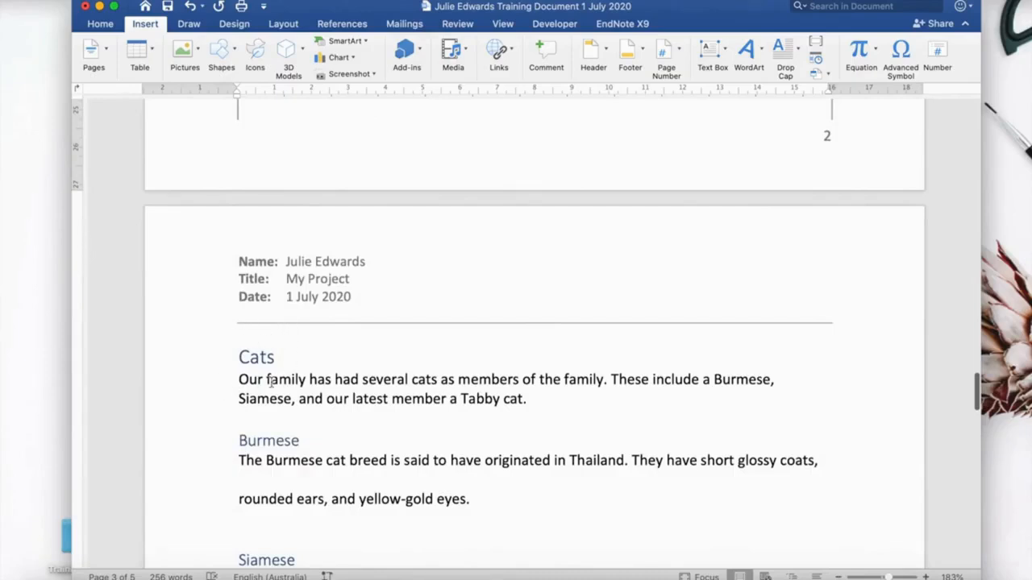
{"action": "scroll", "coordinate": [271, 384], "scroll_direction": "up", "scroll_amount": 10}
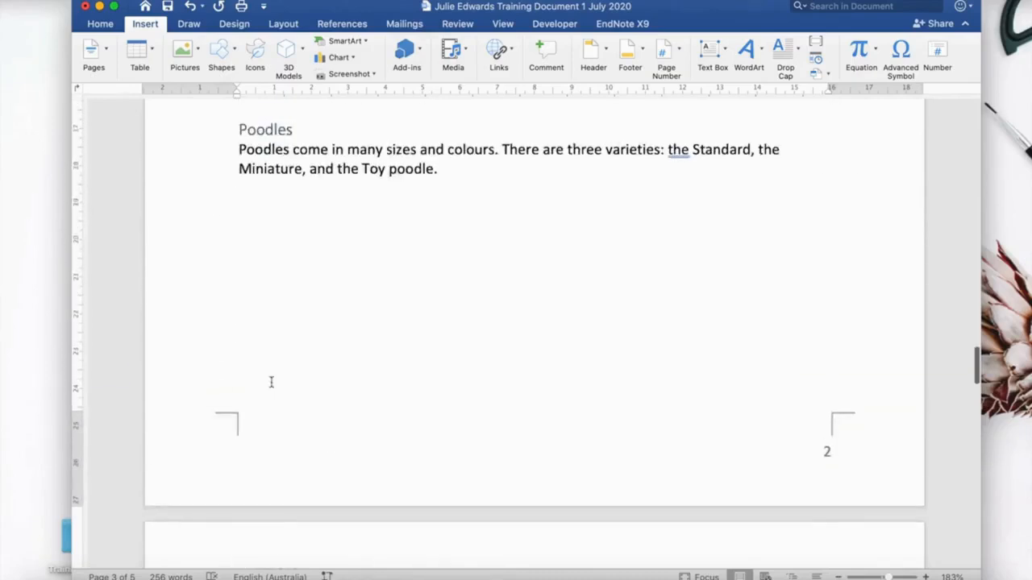
Delete the blank lines just added above the Poodles subheading.
{"action": "key", "text": "BackSpace"}
{"action": "key", "text": "BackSpace"}
{"action": "key", "text": "BackSpace"}
{"action": "key", "text": "BackSpace"}
{"action": "key", "text": "BackSpace"}
{"action": "key", "text": "BackSpace"}
{"action": "key", "text": "BackSpace"}
{"action": "key", "text": "BackSpace"}
{"action": "key", "text": "BackSpace"}
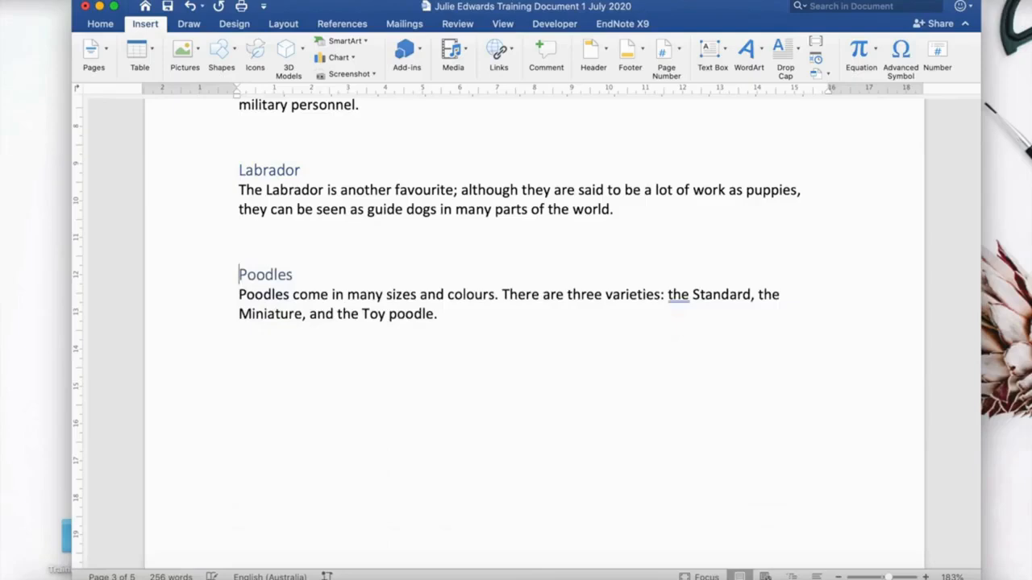
{"action": "scroll", "coordinate": [456, 550], "scroll_direction": "up", "scroll_amount": 2}
{"action": "scroll", "coordinate": [460, 553], "scroll_direction": "down", "scroll_amount": 8}
{"action": "scroll", "coordinate": [459, 556], "scroll_direction": "down", "scroll_amount": 12}
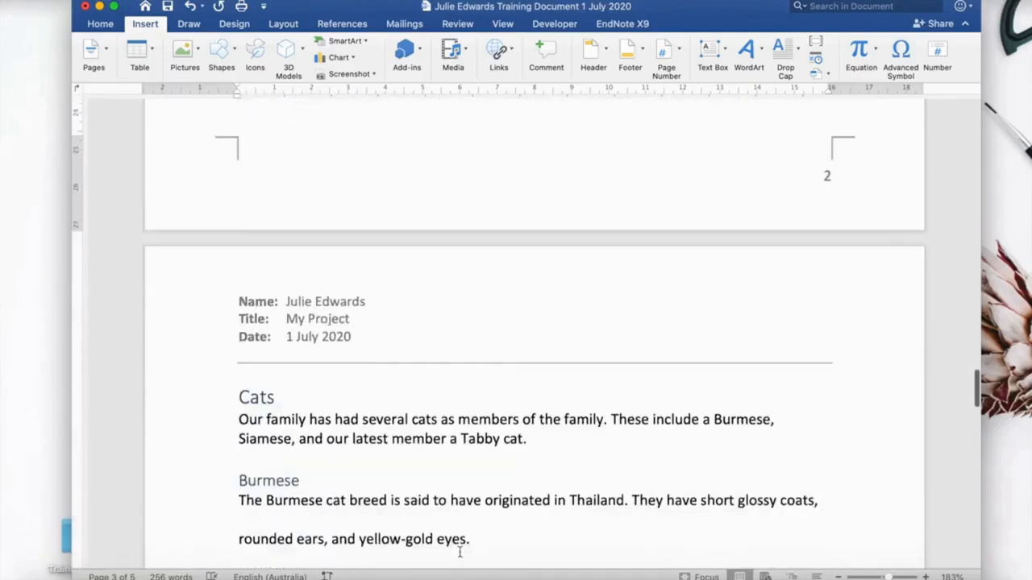
{"action": "scroll", "coordinate": [459, 552], "scroll_direction": "down", "scroll_amount": 2}
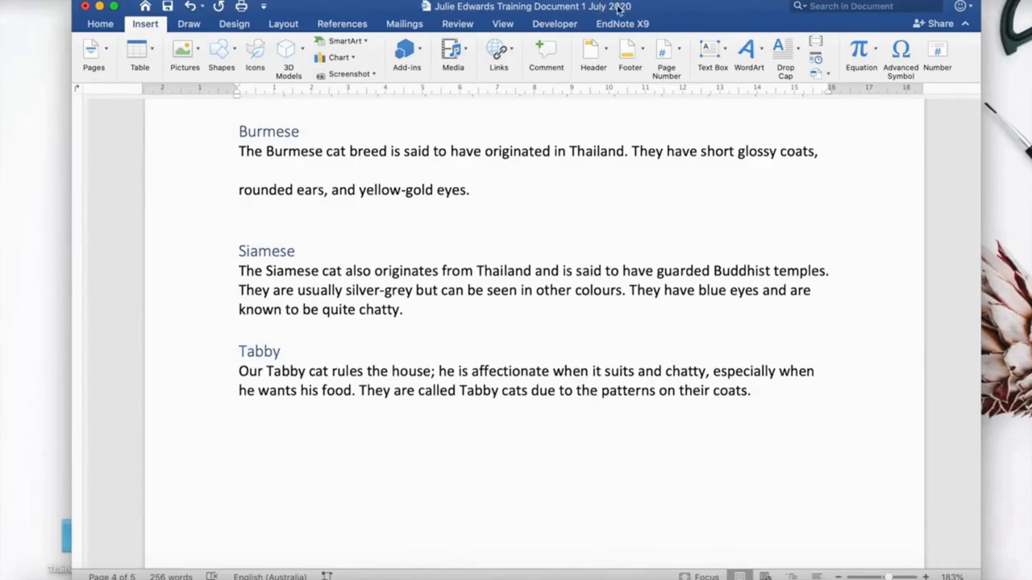
Save a copy of the document with V2 appended to the end of the file name.
{"action": "left_click", "coordinate": [87, 0]}
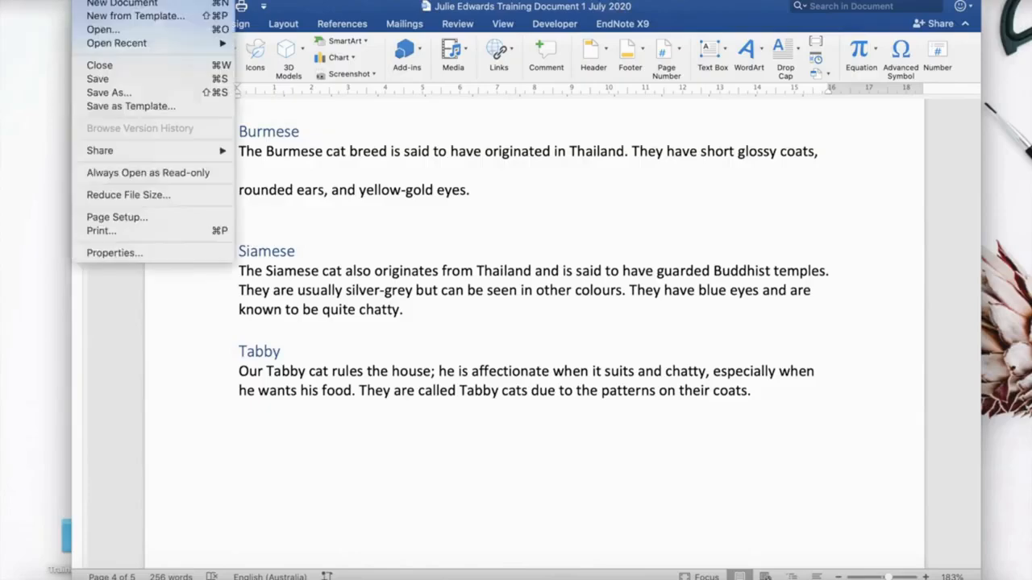
{"action": "left_click", "coordinate": [107, 93]}
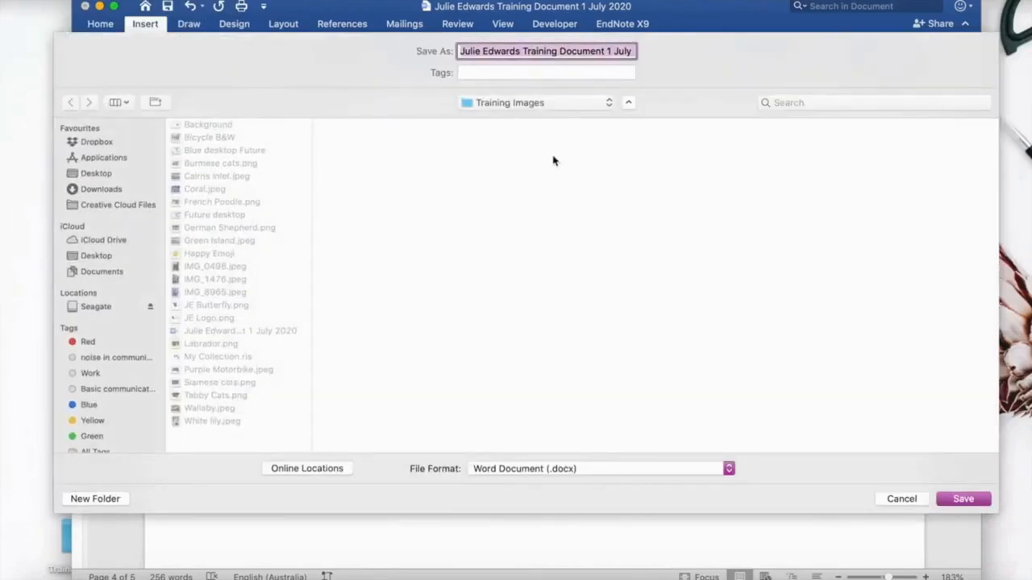
{"action": "left_click", "coordinate": [631, 51]}
{"action": "key", "text": "Right"}
{"action": "key", "text": "Right"}
{"action": "type", "text": "V2"}
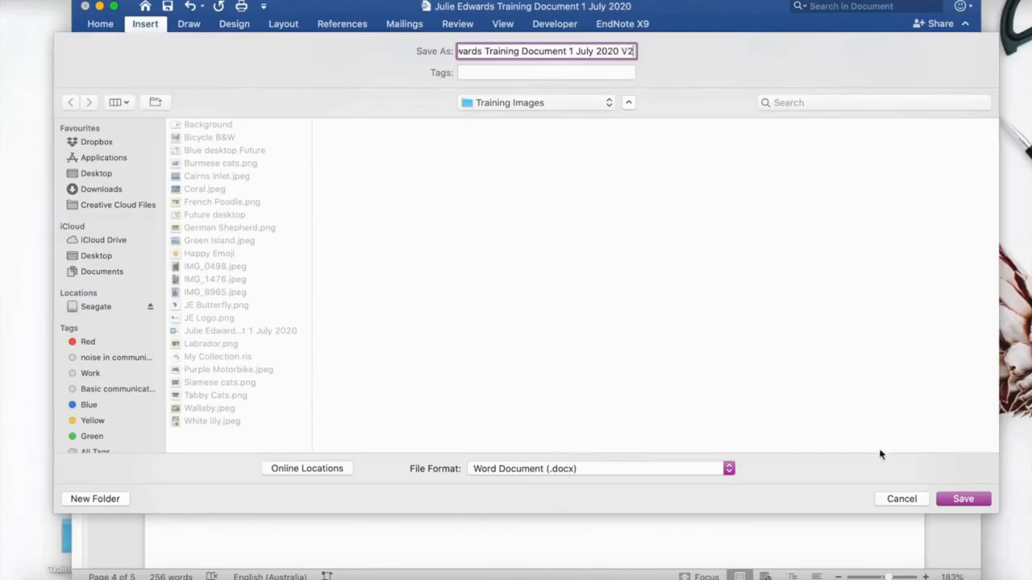
{"action": "left_click", "coordinate": [955, 500]}
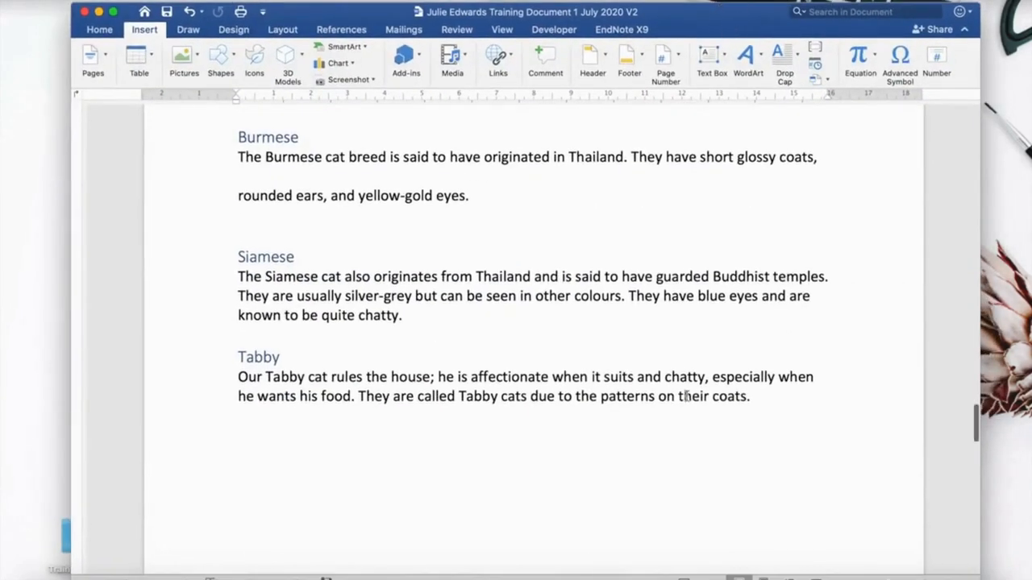
Update the table of contents, refreshing the page numbers only.
{"action": "scroll", "coordinate": [686, 396], "scroll_direction": "up", "scroll_amount": 2}
{"action": "scroll", "coordinate": [686, 396], "scroll_direction": "up", "scroll_amount": 15}
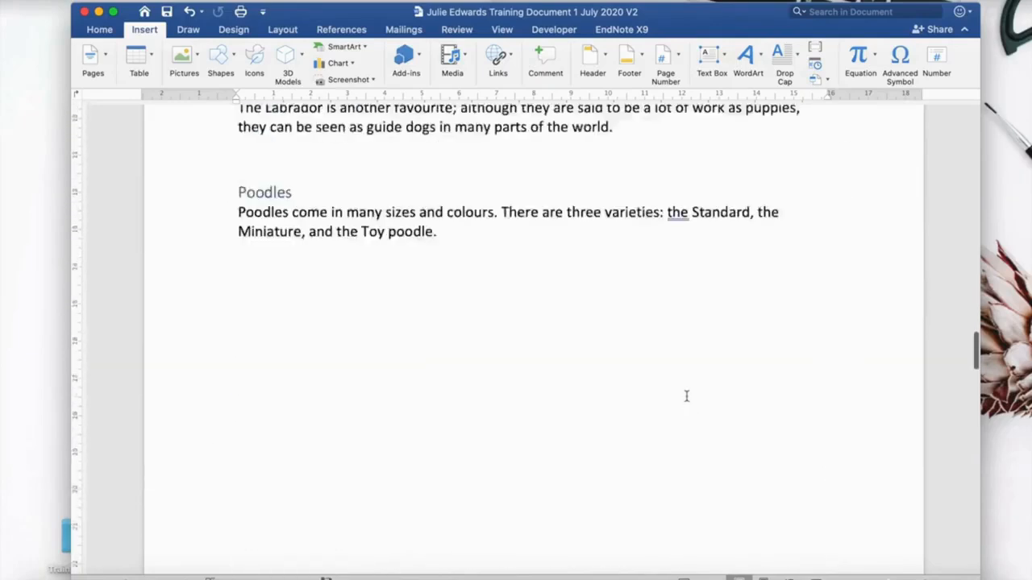
{"action": "scroll", "coordinate": [686, 396], "scroll_direction": "up", "scroll_amount": 10}
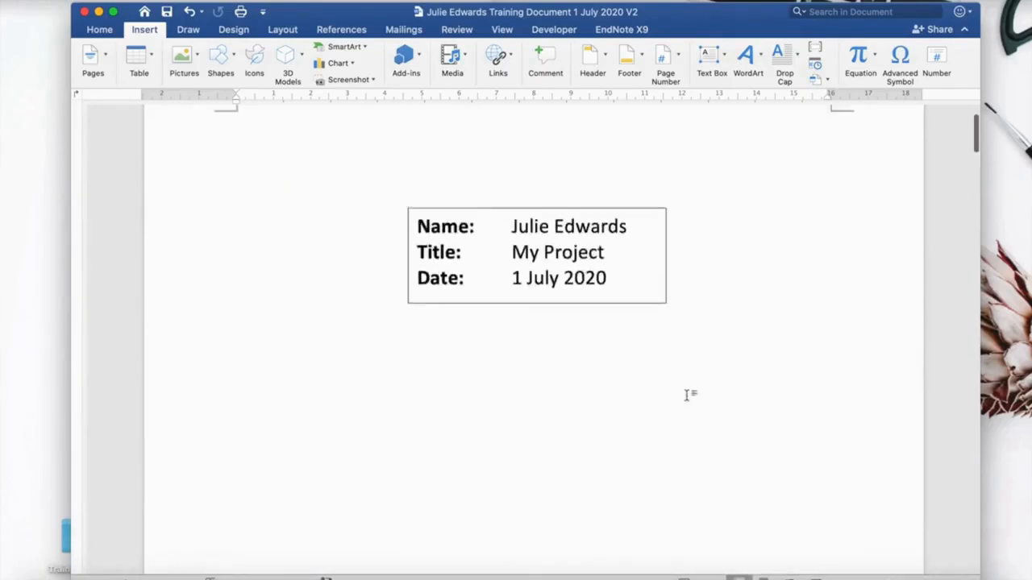
{"action": "scroll", "coordinate": [686, 396], "scroll_direction": "down", "scroll_amount": 10}
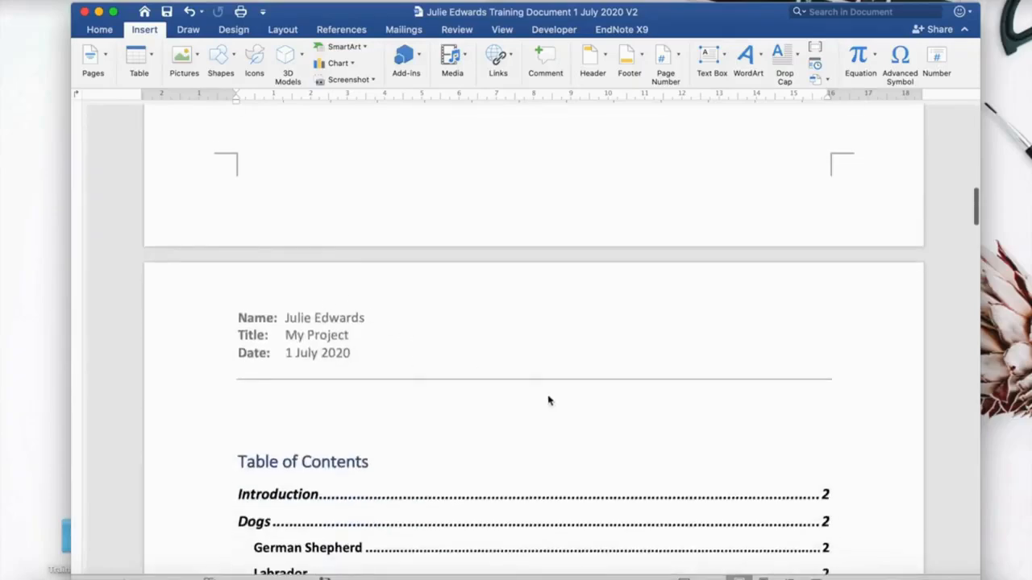
{"action": "scroll", "coordinate": [551, 401], "scroll_direction": "down", "scroll_amount": 5}
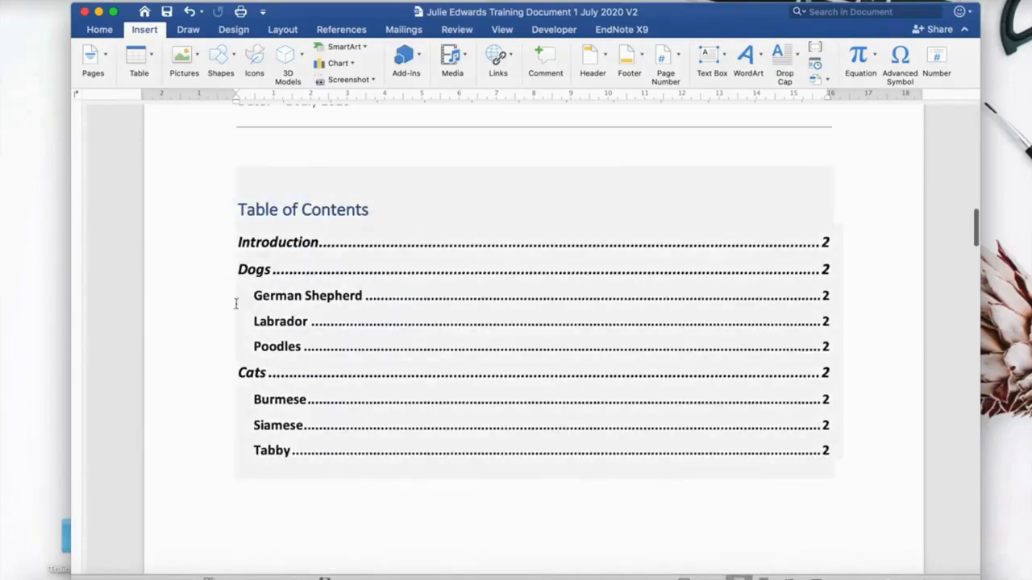
{"action": "scroll", "coordinate": [387, 461], "scroll_direction": "down", "scroll_amount": 8}
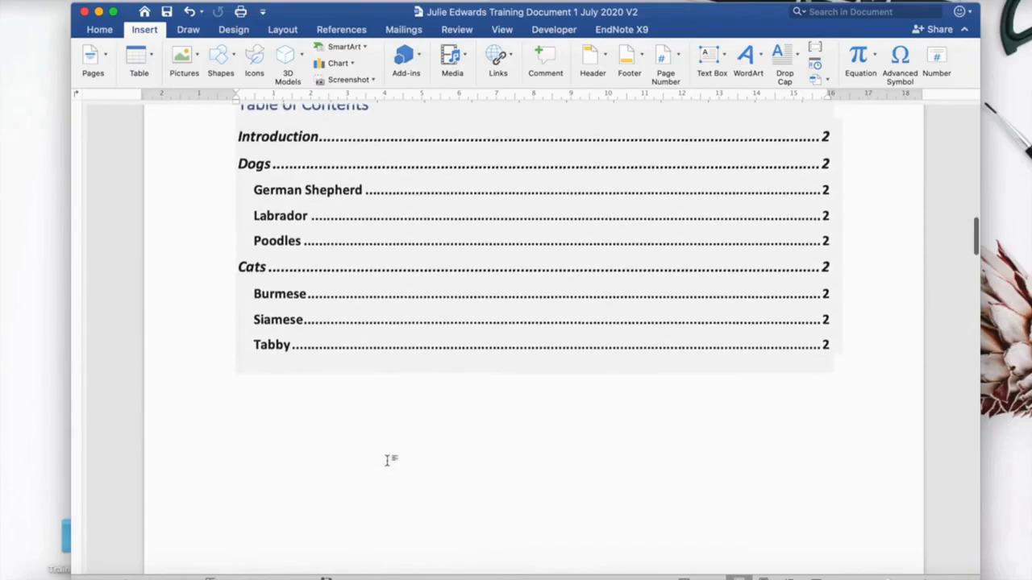
{"action": "scroll", "coordinate": [387, 461], "scroll_direction": "up", "scroll_amount": 7}
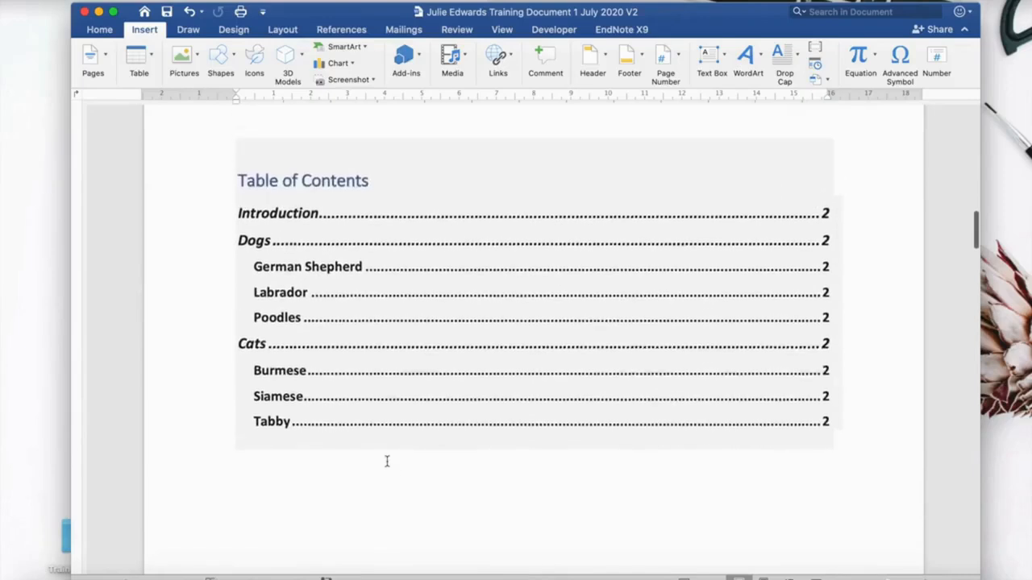
{"action": "left_click", "coordinate": [312, 179]}
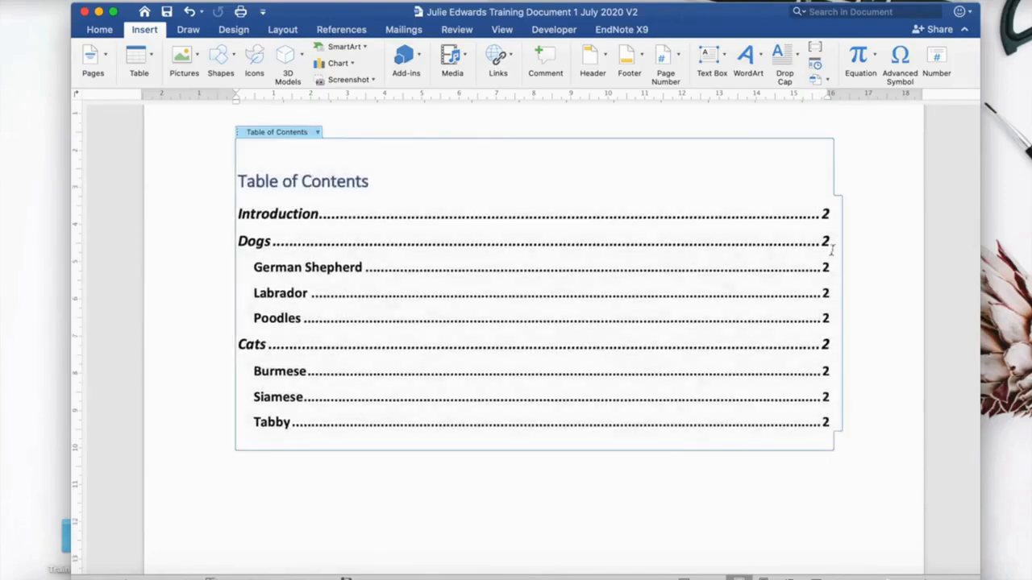
{"action": "left_click", "coordinate": [318, 133]}
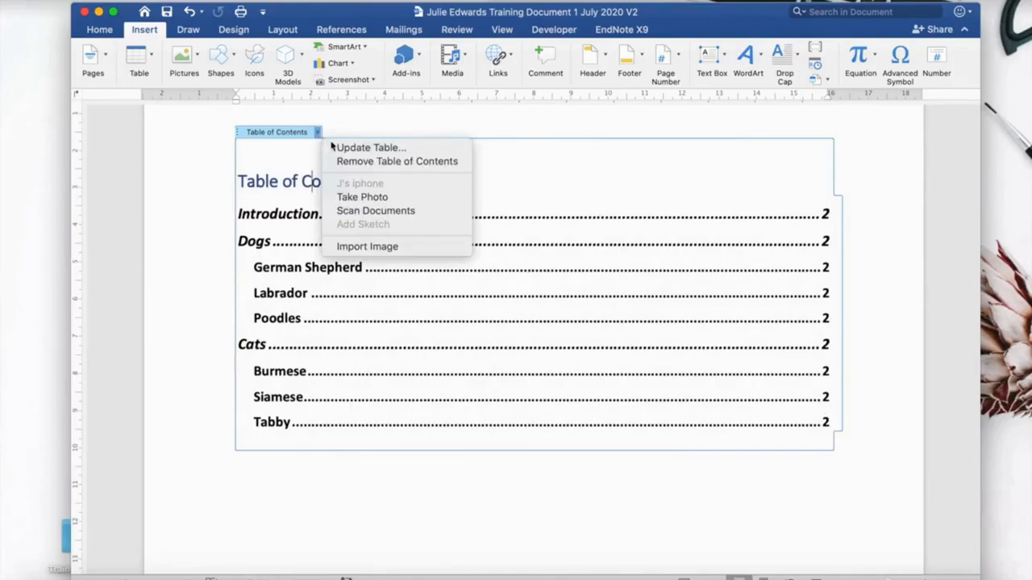
{"action": "left_click", "coordinate": [334, 147]}
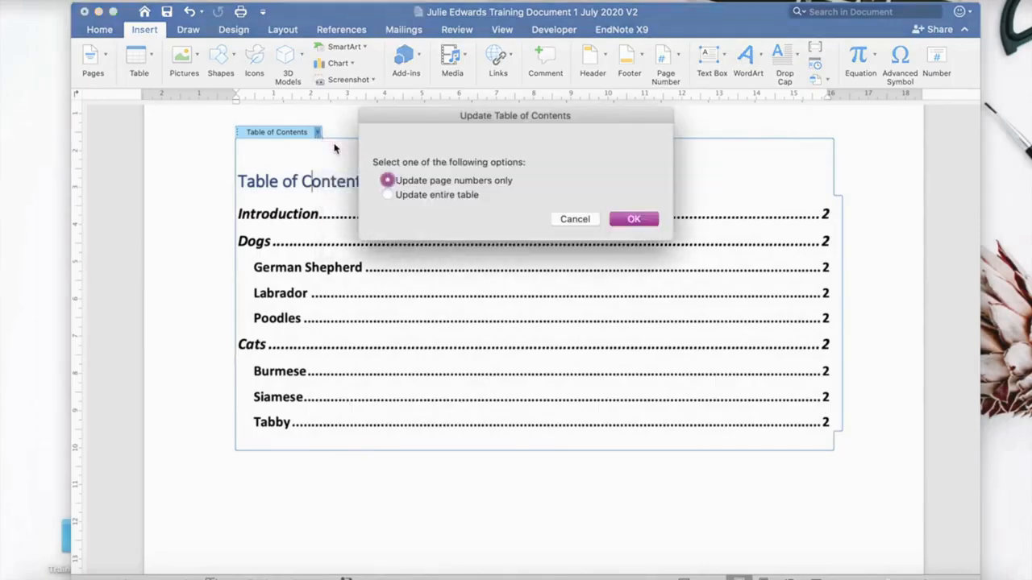
{"action": "left_click", "coordinate": [631, 219]}
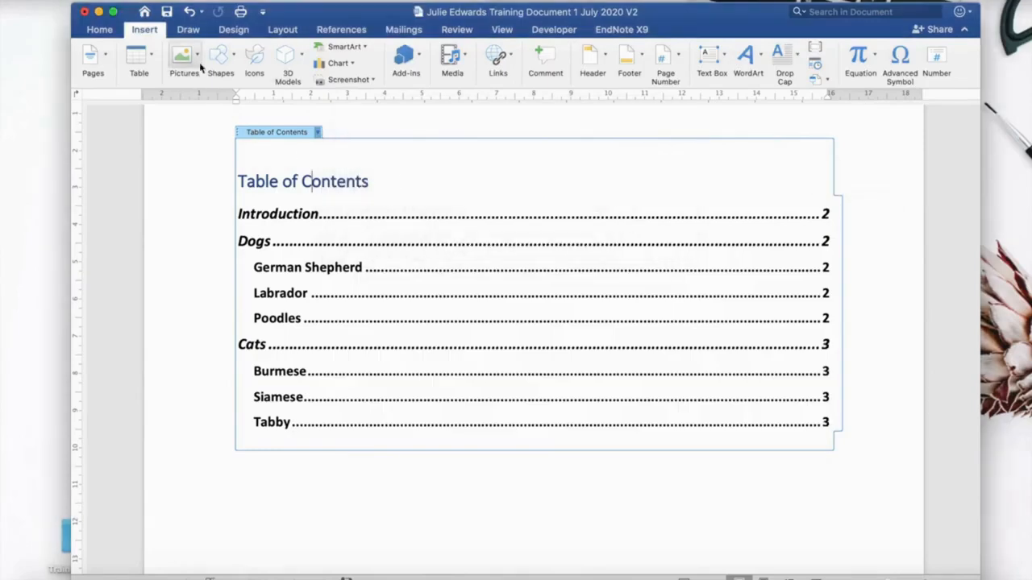
Scroll through the document to review the page breaks and section layout.
{"action": "left_click", "coordinate": [162, 13]}
{"action": "scroll", "coordinate": [623, 254], "scroll_direction": "down", "scroll_amount": 3}
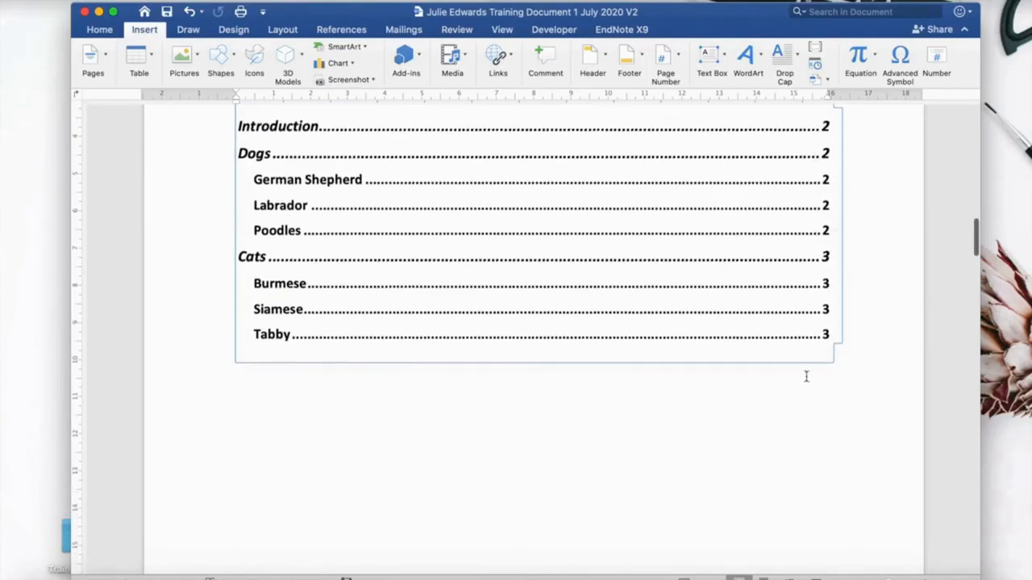
{"action": "scroll", "coordinate": [807, 377], "scroll_direction": "down", "scroll_amount": 5}
{"action": "scroll", "coordinate": [806, 376], "scroll_direction": "down", "scroll_amount": 10}
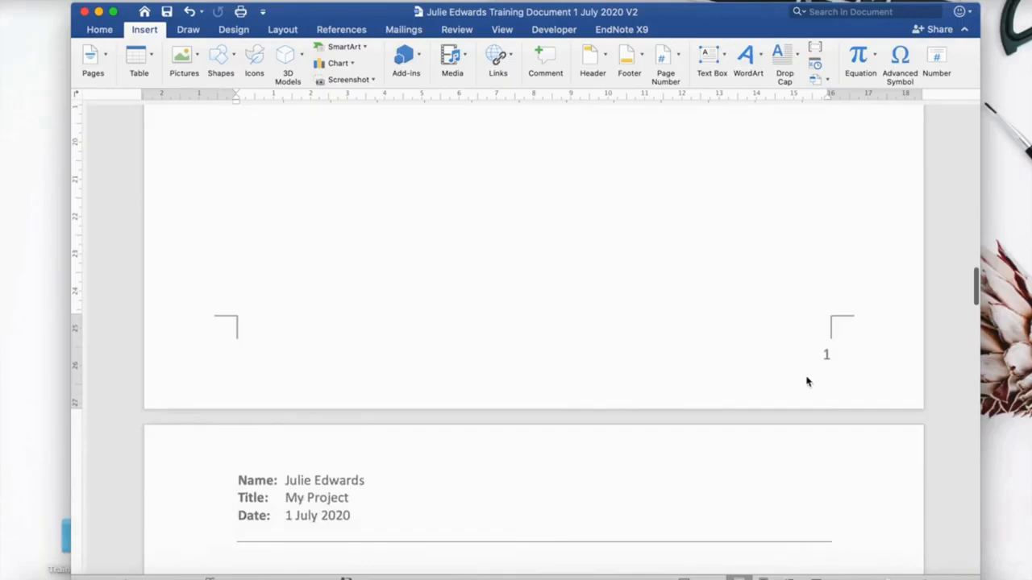
{"action": "scroll", "coordinate": [841, 365], "scroll_direction": "down", "scroll_amount": 10}
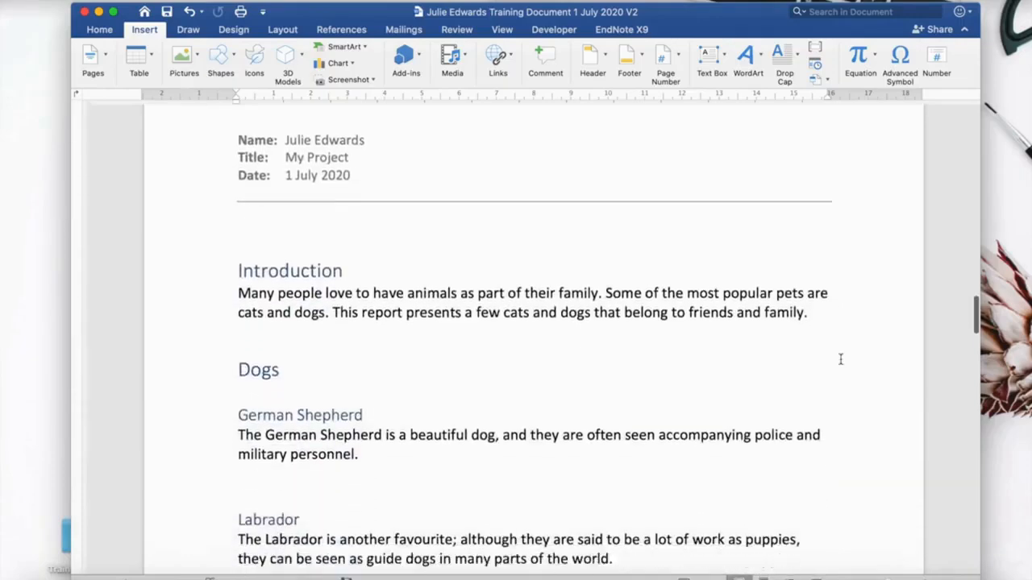
{"action": "scroll", "coordinate": [359, 206], "scroll_direction": "down", "scroll_amount": 4}
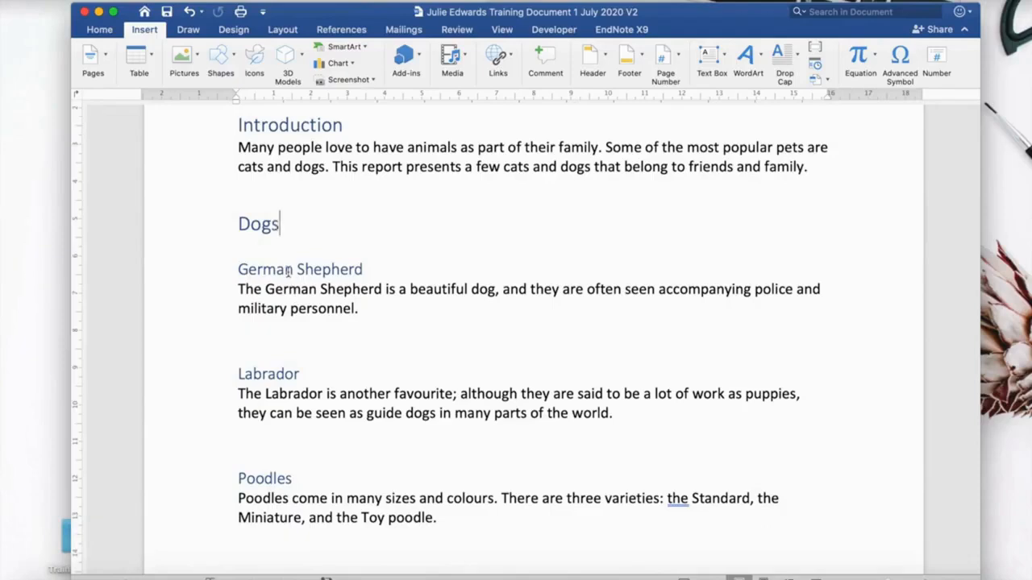
{"action": "scroll", "coordinate": [333, 379], "scroll_direction": "down", "scroll_amount": 2}
{"action": "scroll", "coordinate": [269, 433], "scroll_direction": "down", "scroll_amount": 10}
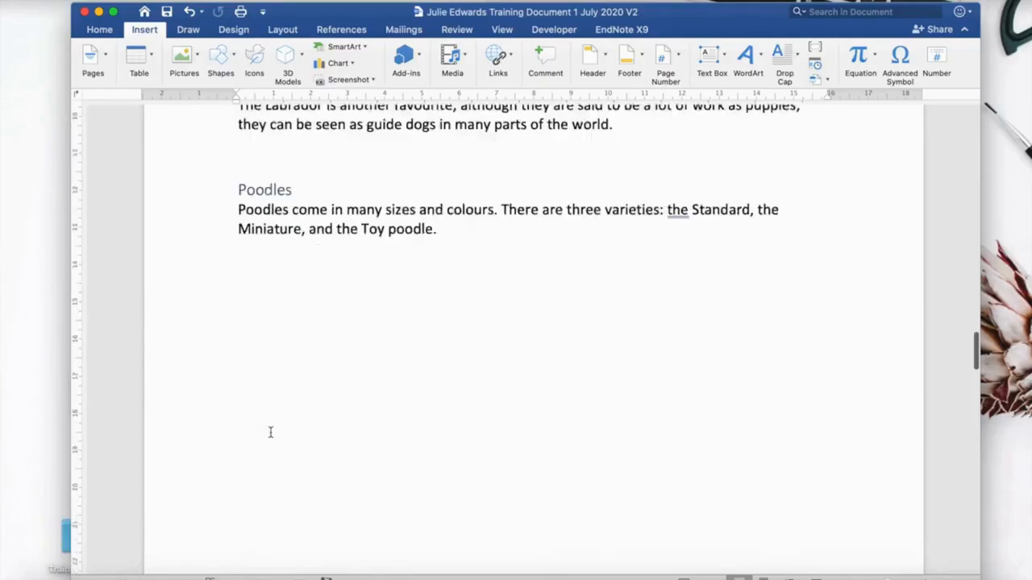
{"action": "scroll", "coordinate": [271, 435], "scroll_direction": "down", "scroll_amount": 5}
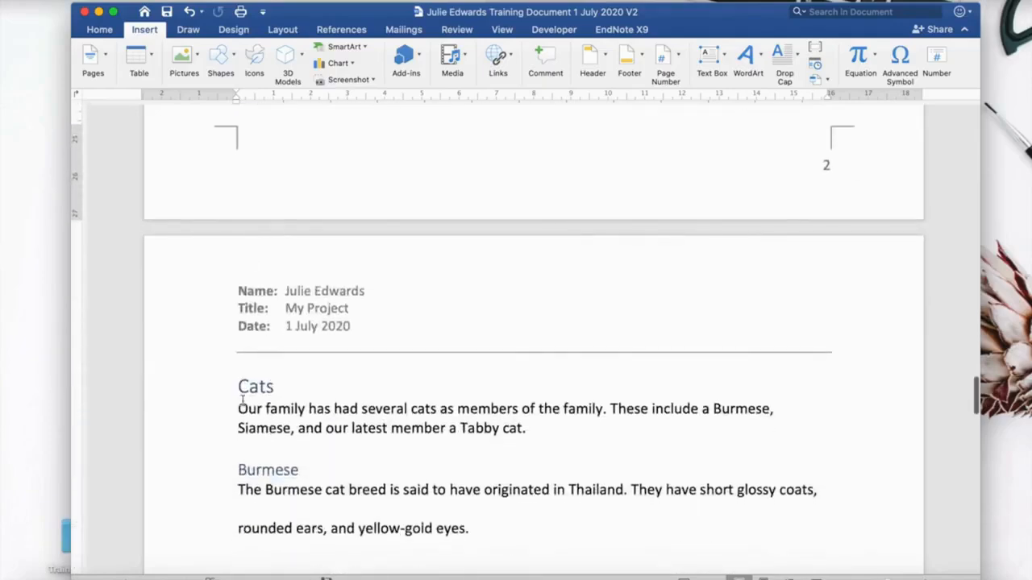
{"action": "scroll", "coordinate": [242, 400], "scroll_direction": "down", "scroll_amount": 4}
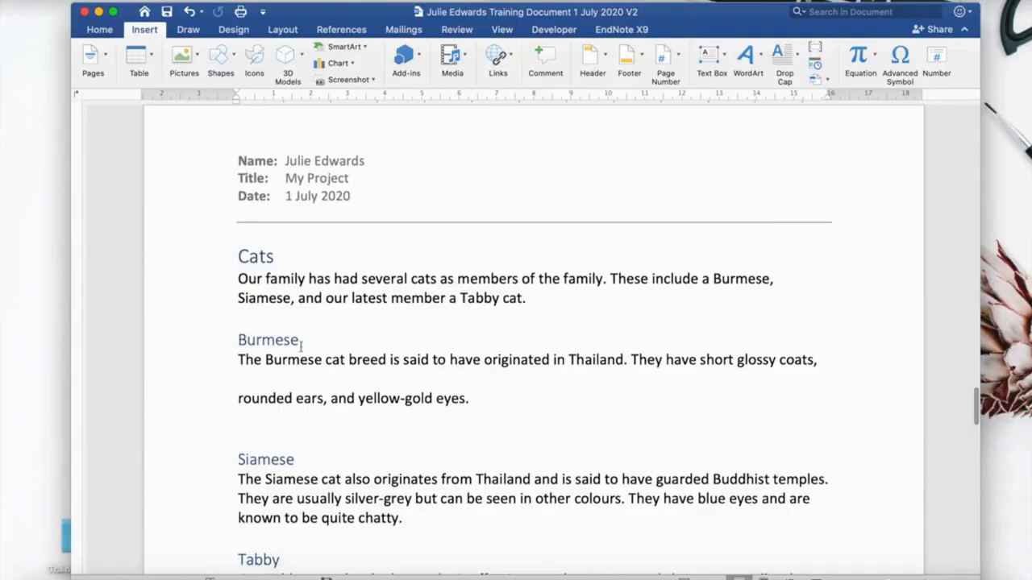
{"action": "scroll", "coordinate": [290, 315], "scroll_direction": "down", "scroll_amount": 3}
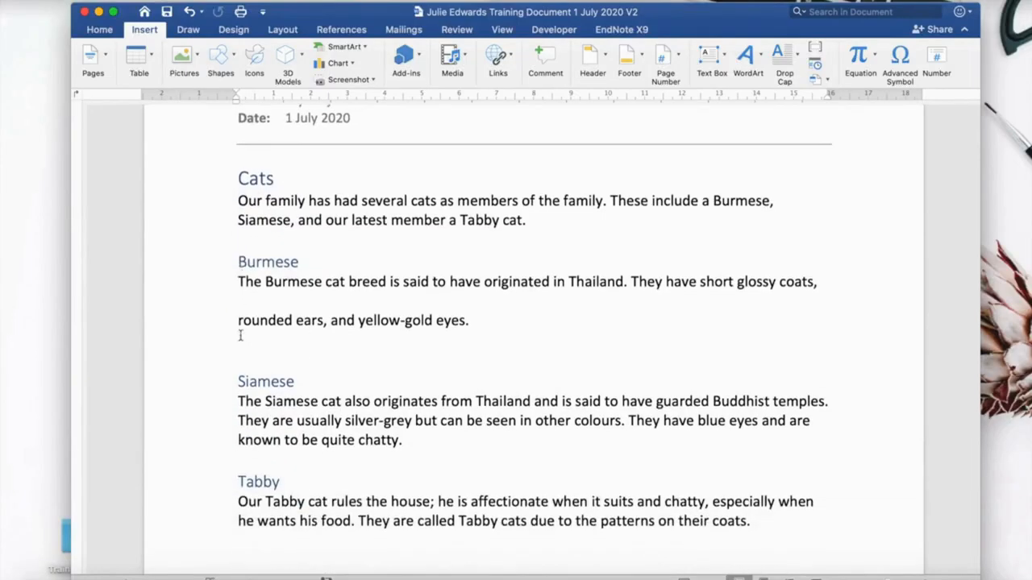
Remove the blank line splitting the Burmese paragraph into two parts.
{"action": "left_click", "coordinate": [237, 297]}
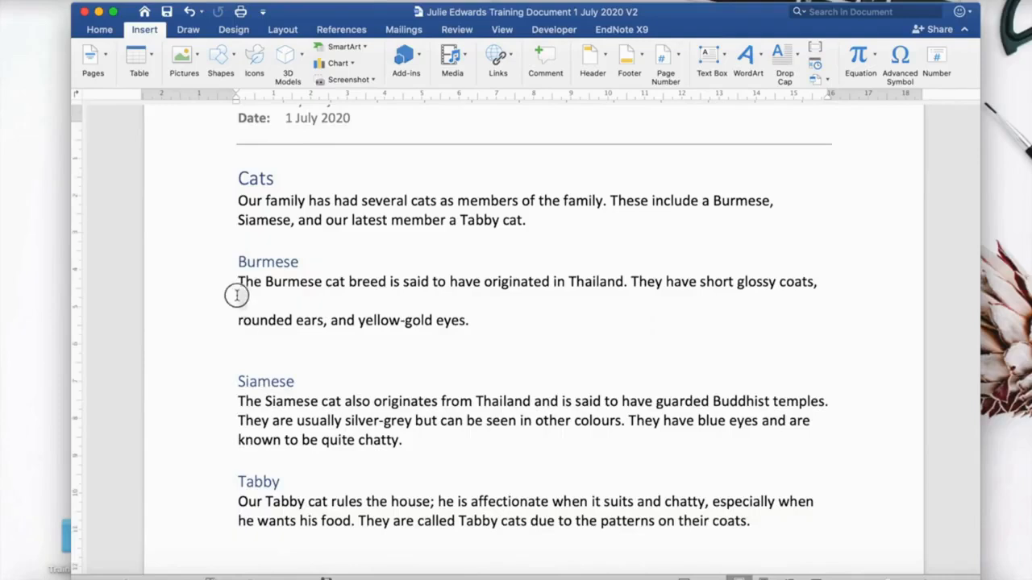
{"action": "left_click", "coordinate": [238, 320]}
{"action": "key", "text": "BackSpace"}
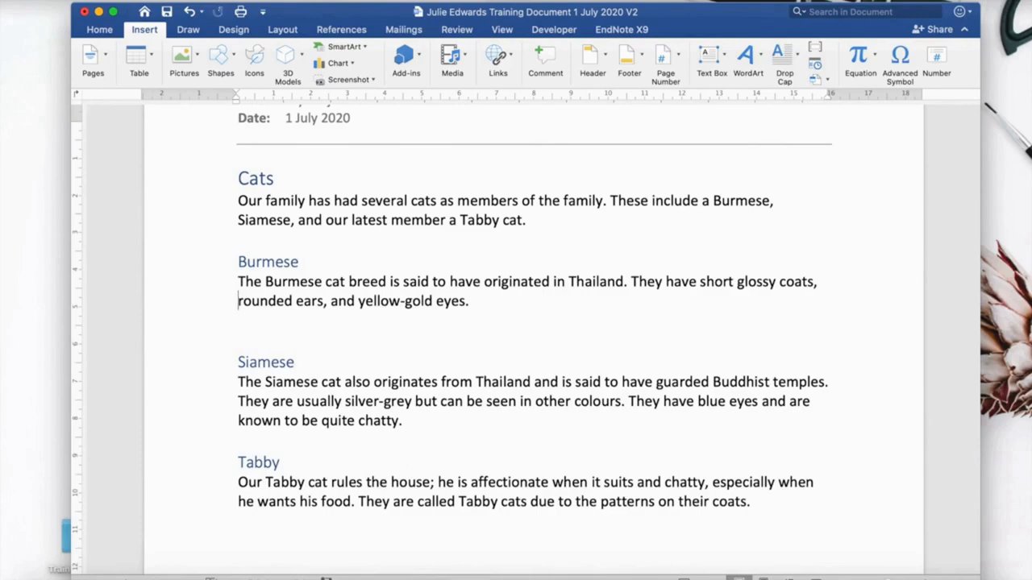
{"action": "scroll", "coordinate": [279, 308], "scroll_direction": "down", "scroll_amount": 10}
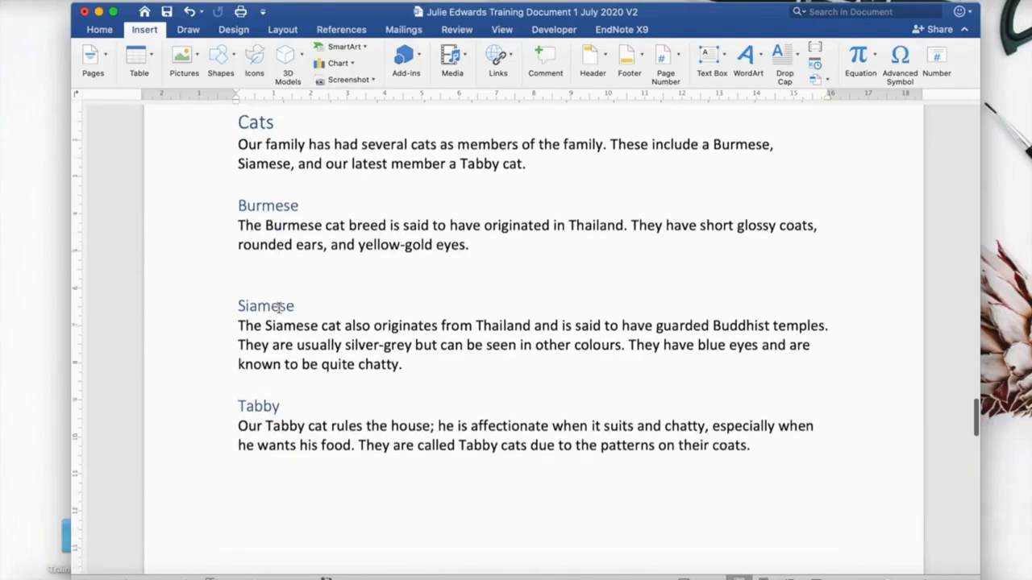
{"action": "scroll", "coordinate": [279, 308], "scroll_direction": "down", "scroll_amount": 12}
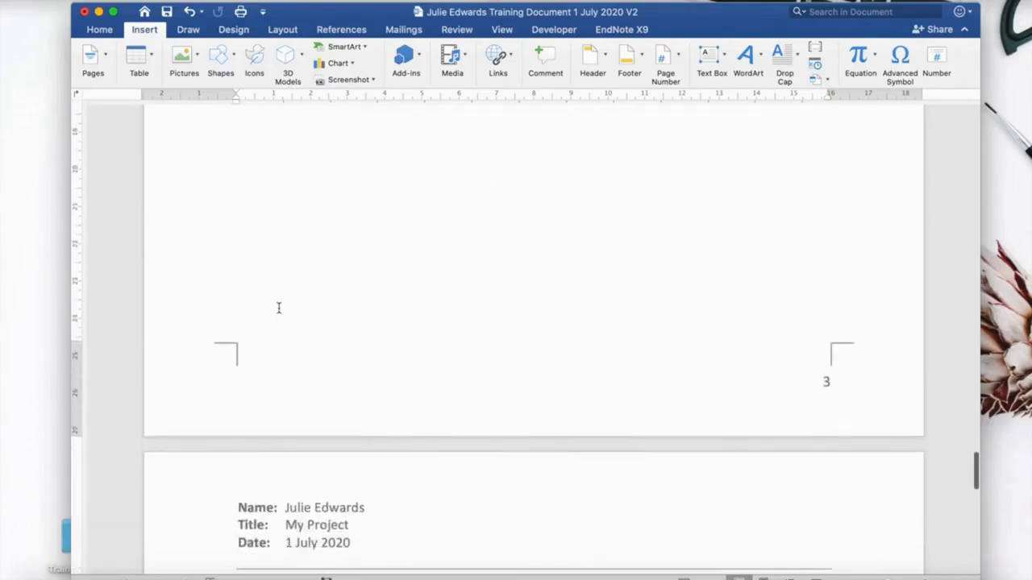
{"action": "scroll", "coordinate": [279, 310], "scroll_direction": "up", "scroll_amount": 15}
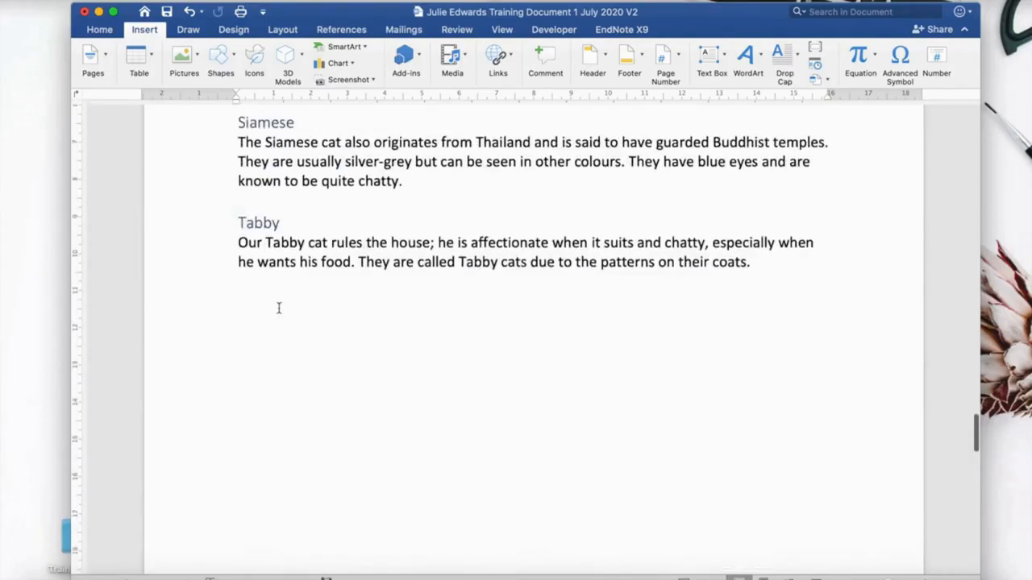
{"action": "scroll", "coordinate": [279, 308], "scroll_direction": "up", "scroll_amount": 3}
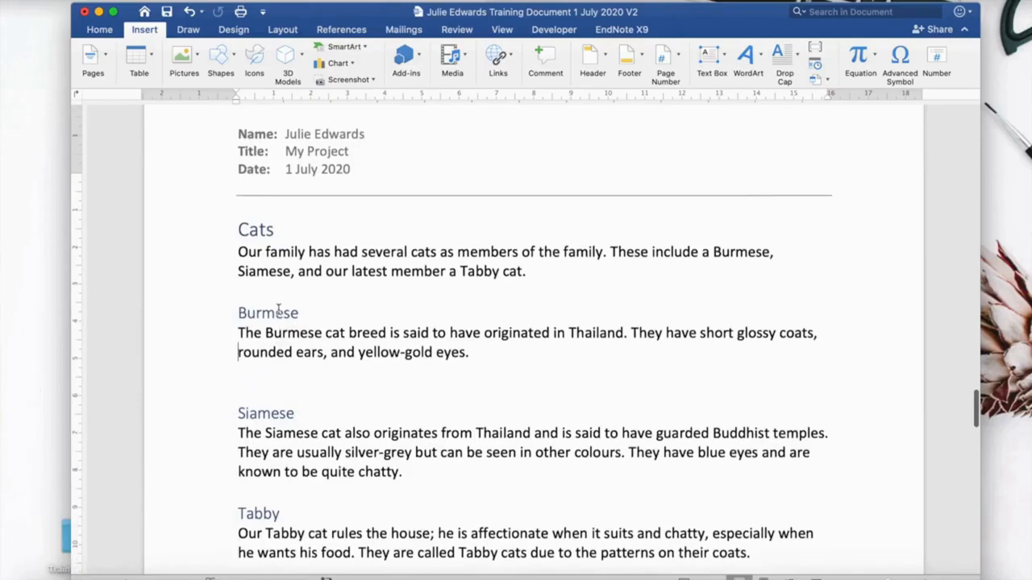